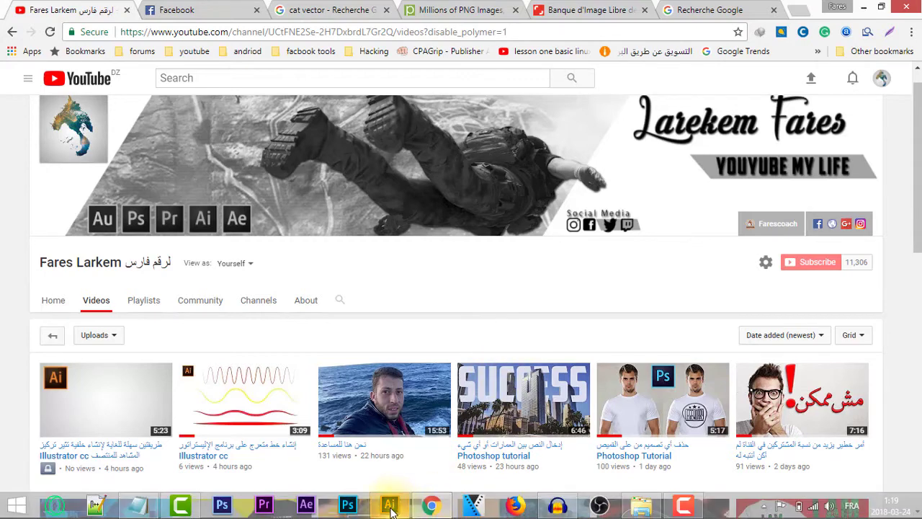
# Switch from Chrome to Illustrator to view the finished 'I ♥ The Cats' red heart cat logo
pyautogui.click(390, 509)
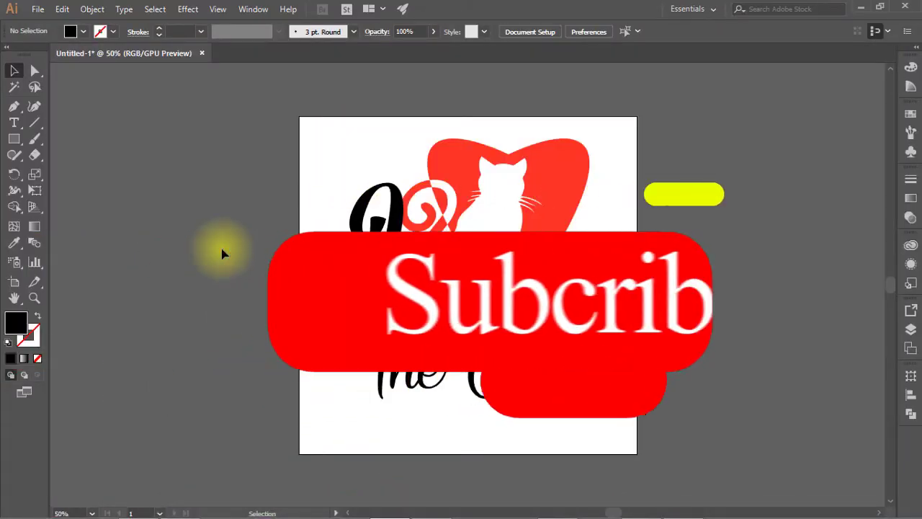
pyautogui.click(38, 9)
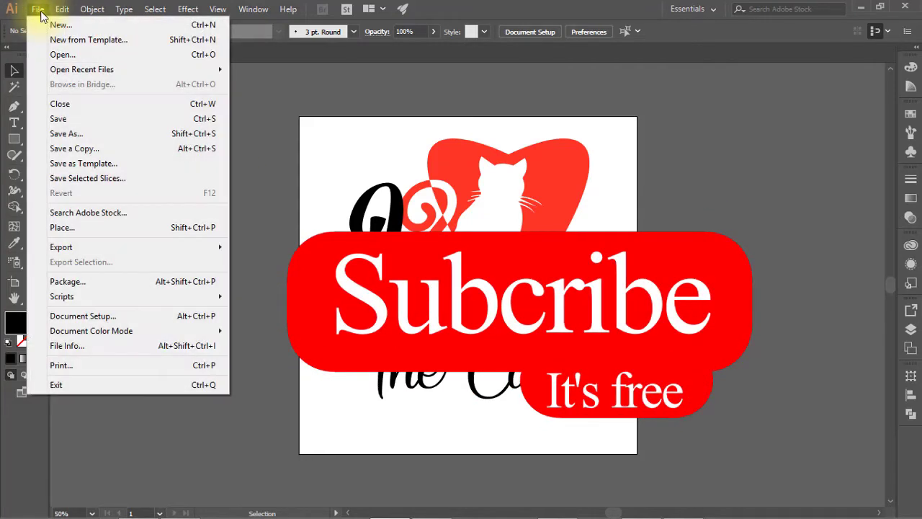
pyautogui.press('Escape')
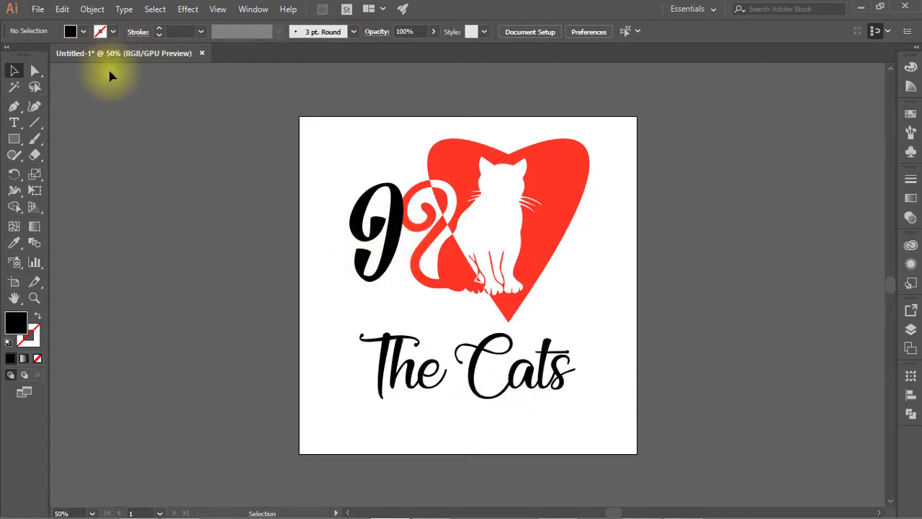
# Create a new 4500 × 5400 px RGB document with raster effects set to High (300 ppi)
pyautogui.hotkey('ctrl', 'n')
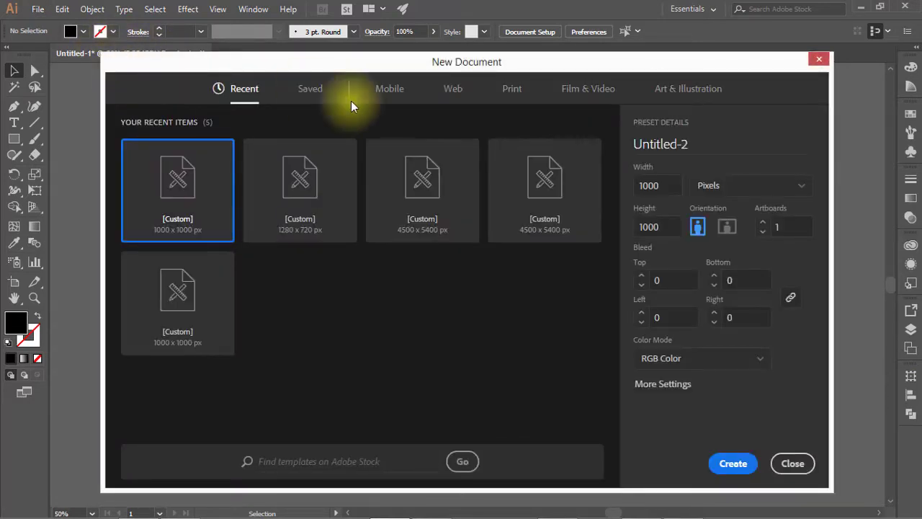
pyautogui.click(673, 186)
pyautogui.write('4500')
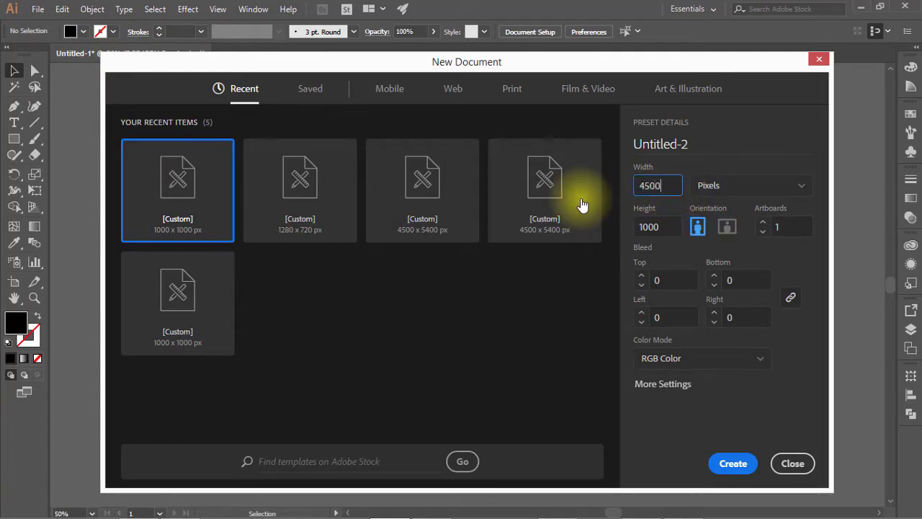
pyautogui.click(652, 226)
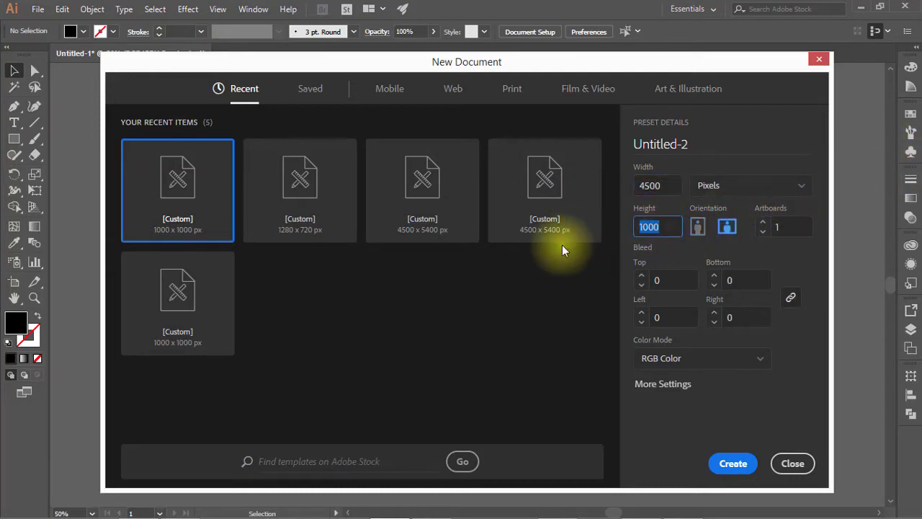
pyautogui.write('5400')
pyautogui.click(674, 389)
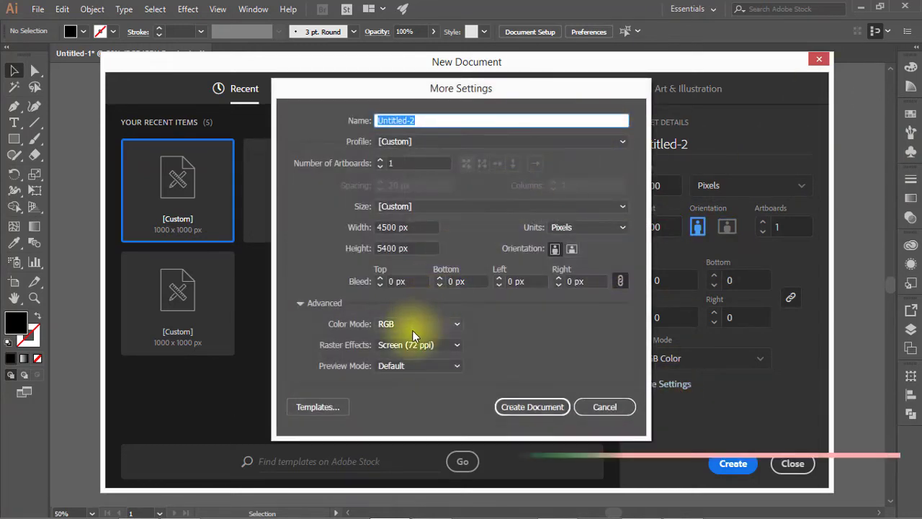
pyautogui.click(431, 347)
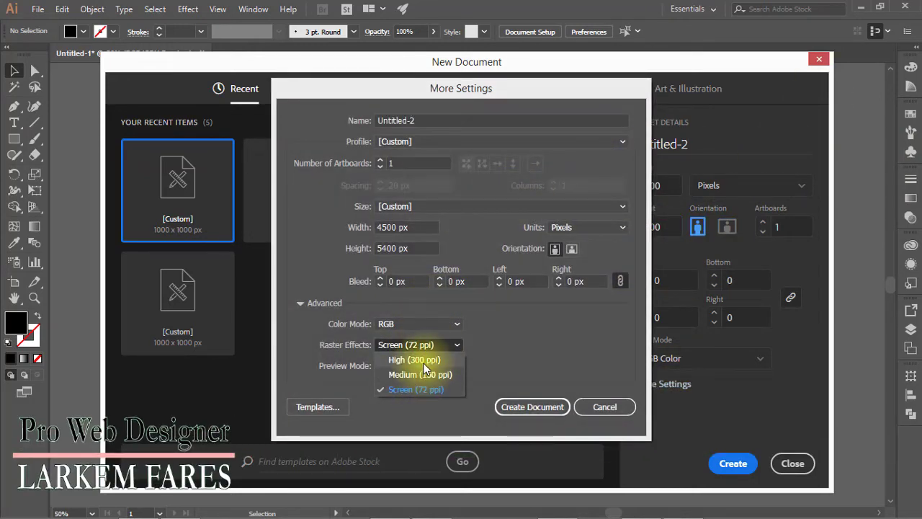
pyautogui.click(418, 360)
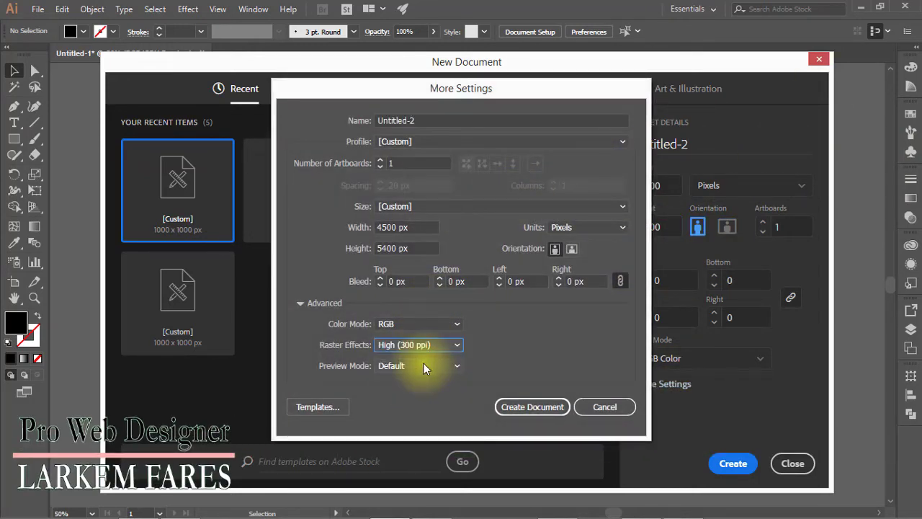
pyautogui.click(526, 407)
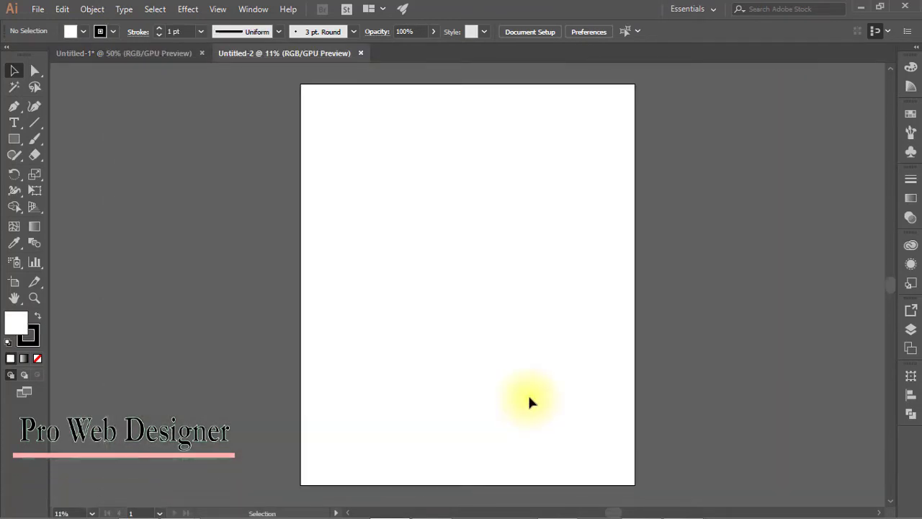
# Draw a closed left half-heart path with the Pen tool: curved outer edge, sharp bottom point
pyautogui.hotkey('ctrl', '0')
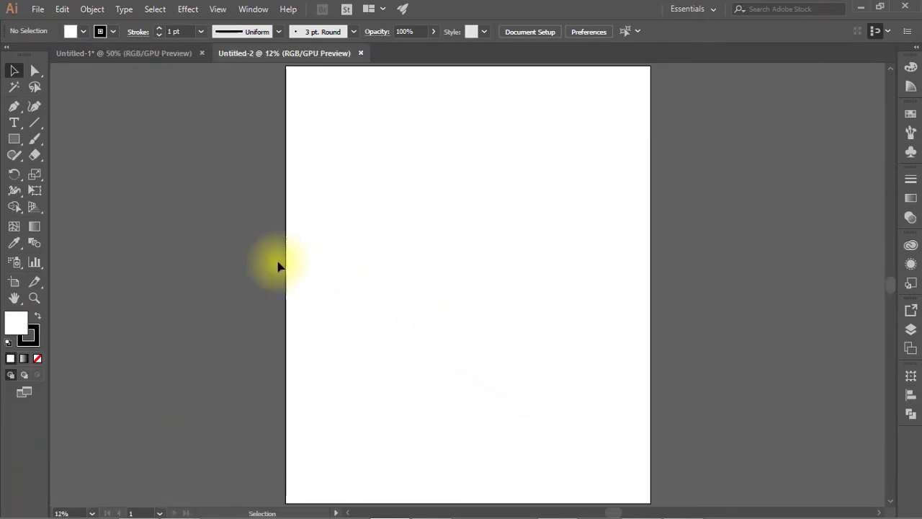
pyautogui.click(14, 108)
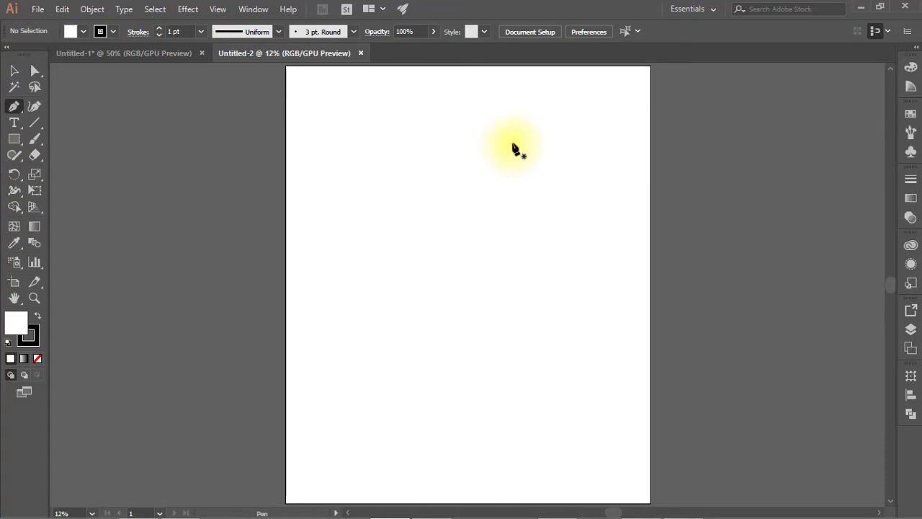
pyautogui.click(512, 144)
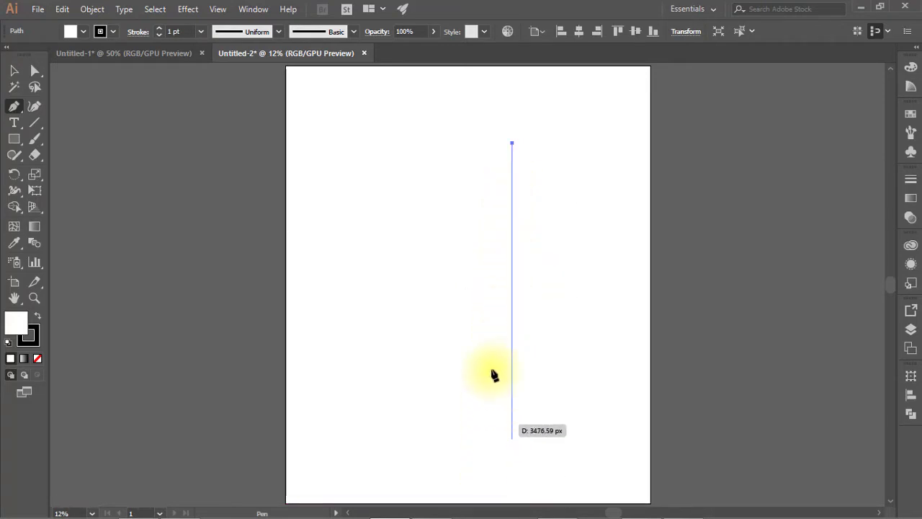
pyautogui.moveTo(512, 236)
pyautogui.mouseDown()
pyautogui.moveTo(564, 355)
pyautogui.moveTo(585, 379)
pyautogui.moveTo(603, 372)
pyautogui.mouseUp()
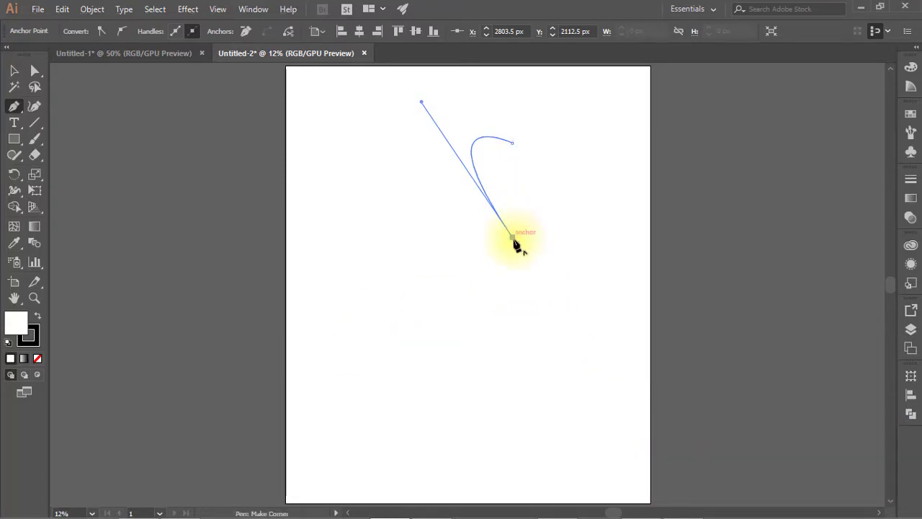
pyautogui.click(512, 237)
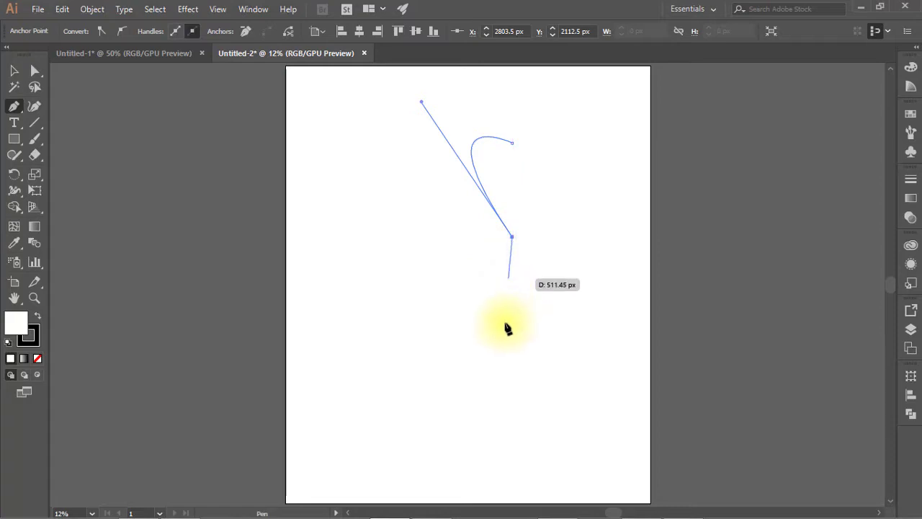
pyautogui.click(513, 143)
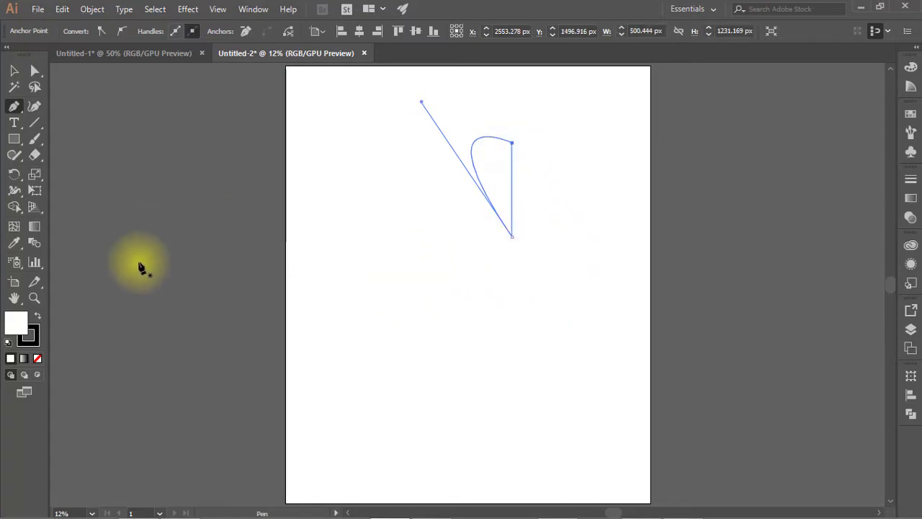
# Fill the half-heart with red FF2222 and return to the Selection tool
pyautogui.doubleClick(18, 326)
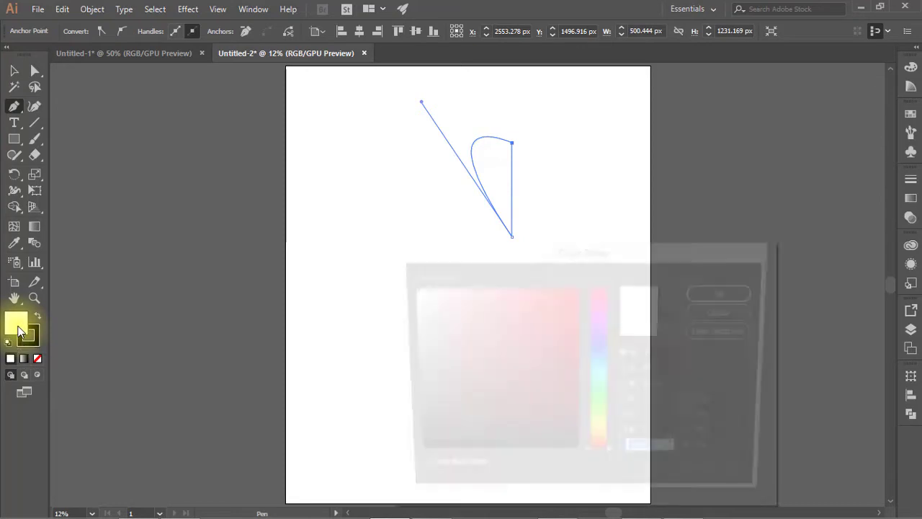
pyautogui.moveTo(551, 301); pyautogui.dragTo(557, 280)
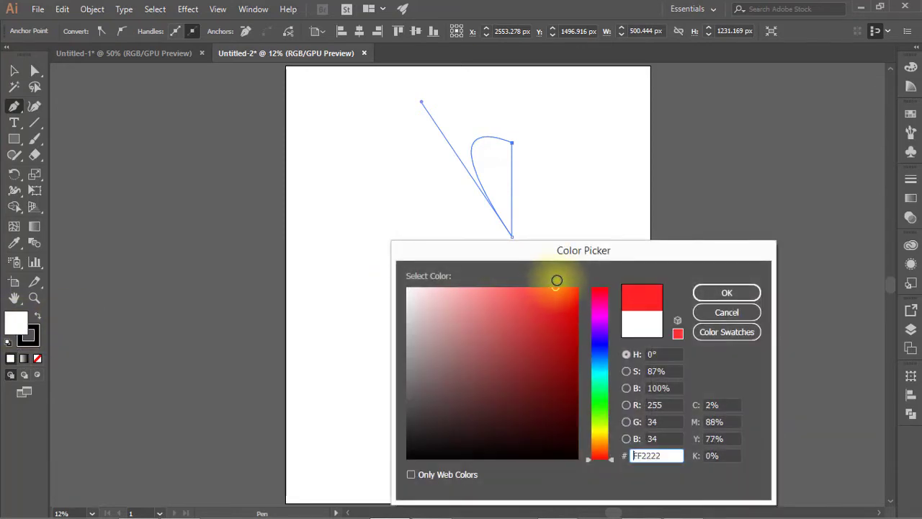
pyautogui.moveTo(559, 278); pyautogui.dragTo(556, 275)
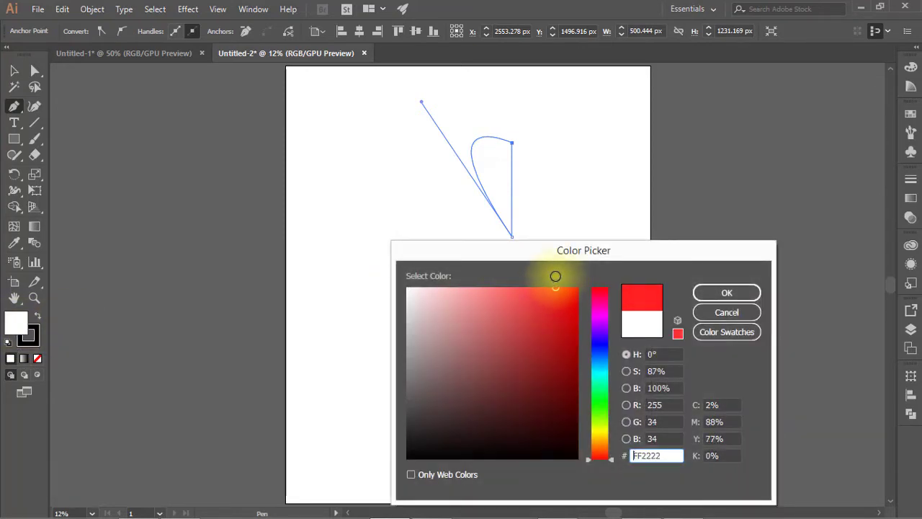
pyautogui.click(713, 292)
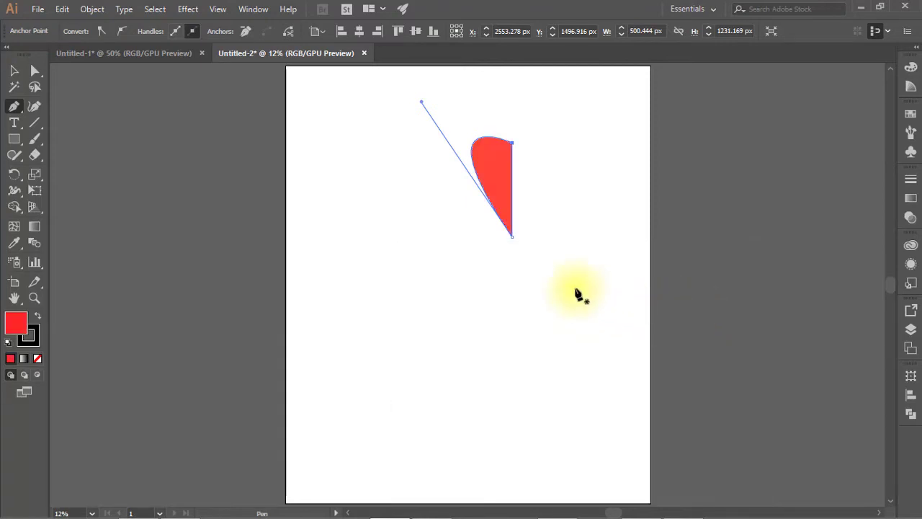
pyautogui.click(14, 70)
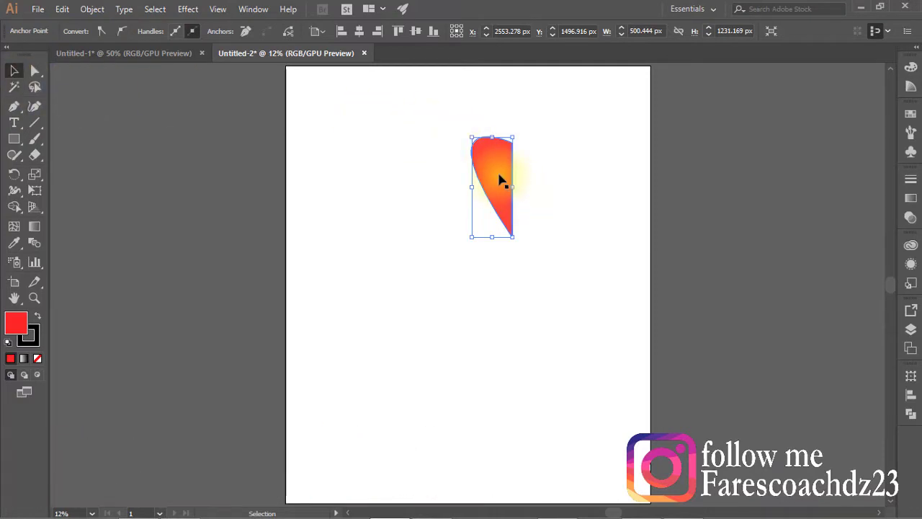
# Duplicate the half-heart to its right and reflect the copy vertically to face the original
pyautogui.moveTo(508, 179); pyautogui.dragTo(555, 178)
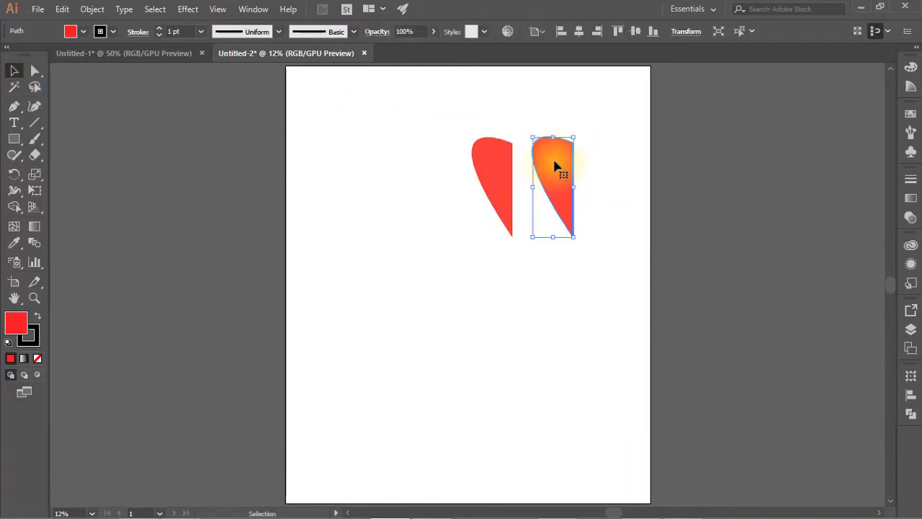
pyautogui.rightClick(555, 166)
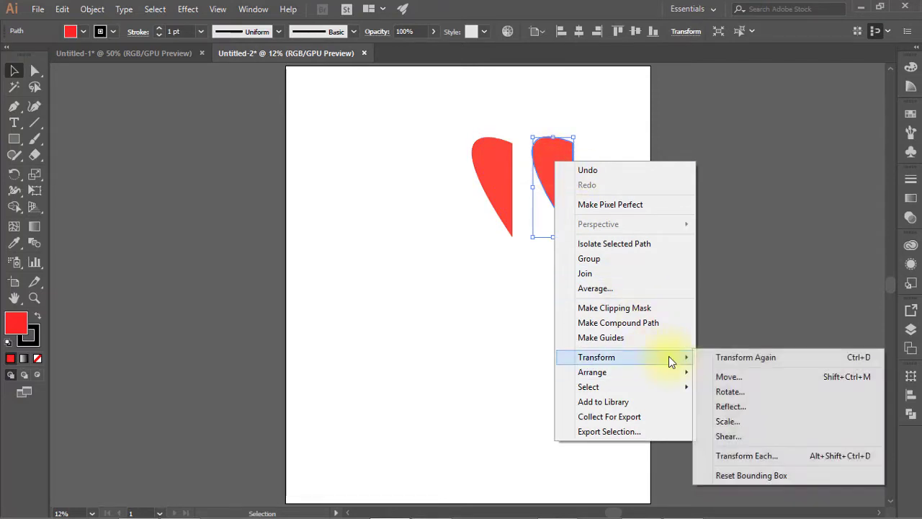
pyautogui.moveTo(597, 357)
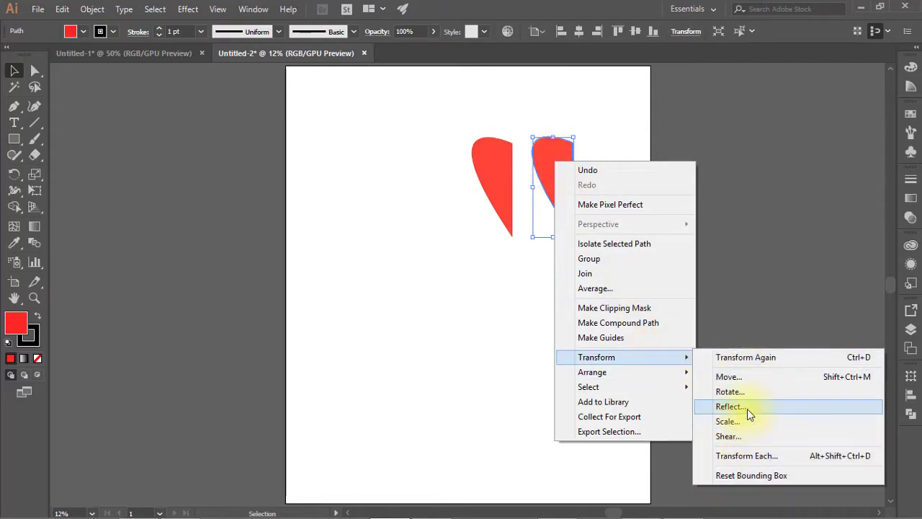
pyautogui.click(748, 407)
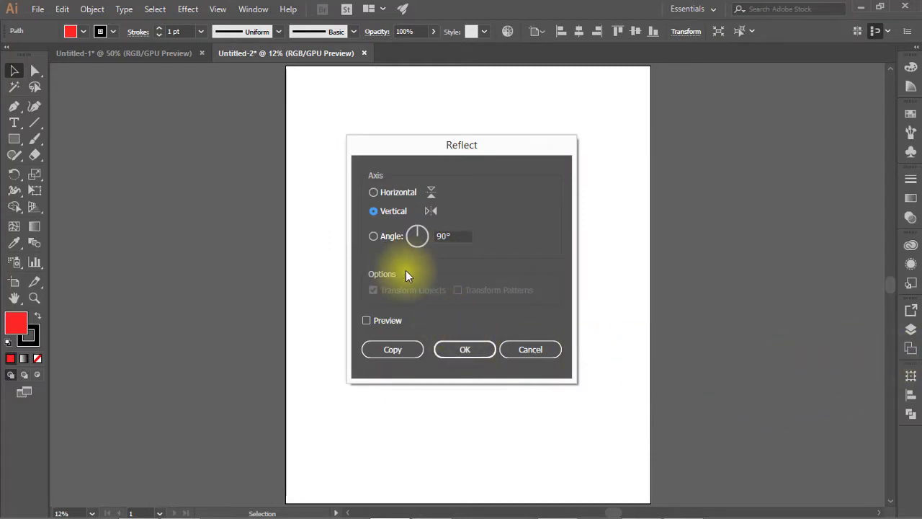
pyautogui.click(471, 350)
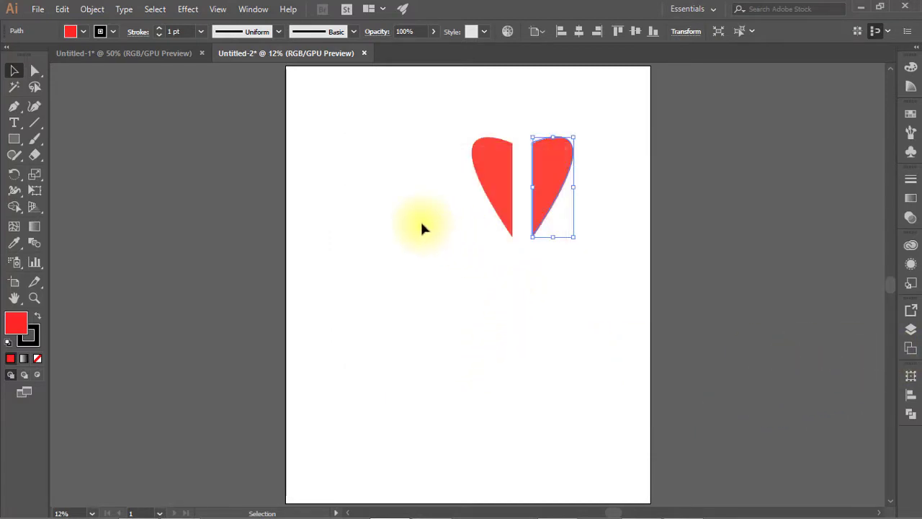
pyautogui.hotkey('ctrl', '+')
pyautogui.hotkey('ctrl', '+')
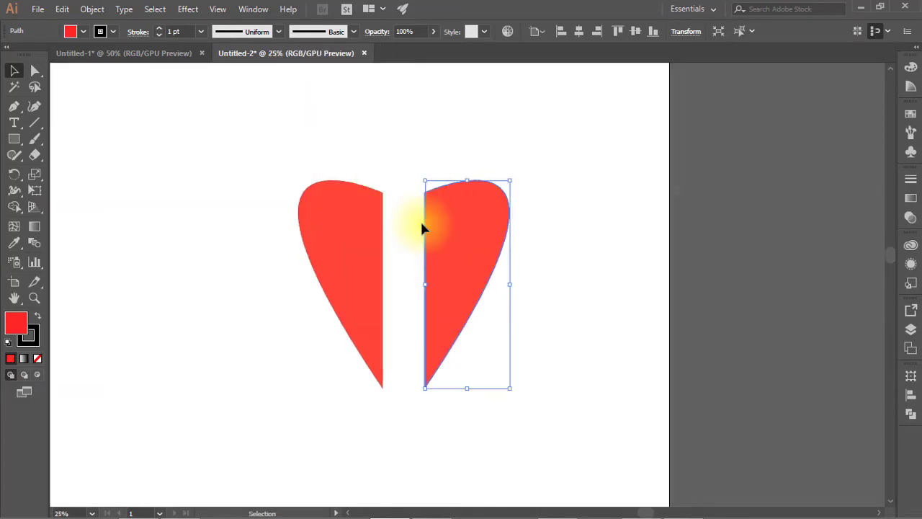
# Move the right half against the left half and slightly upward
pyautogui.moveTo(459, 246); pyautogui.dragTo(419, 250)
pyautogui.hotkey('ctrl', '+')
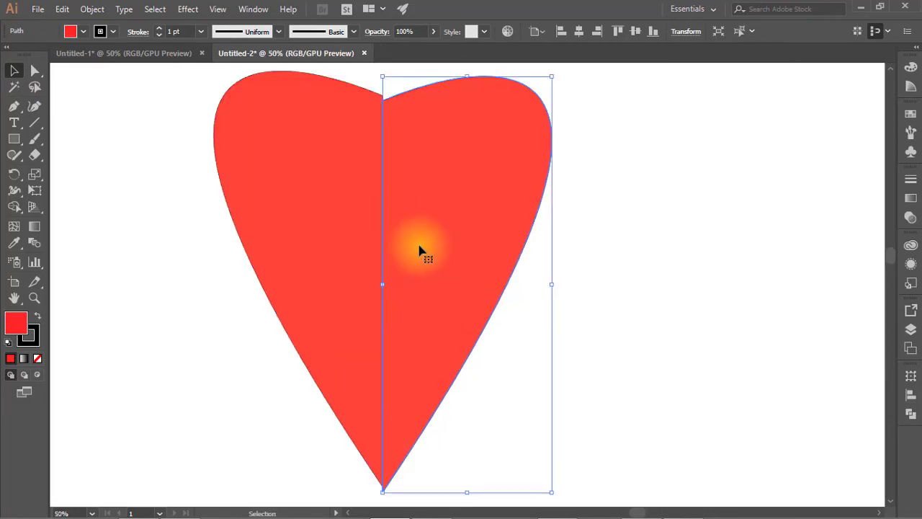
pyautogui.moveTo(421, 171); pyautogui.dragTo(420, 165)
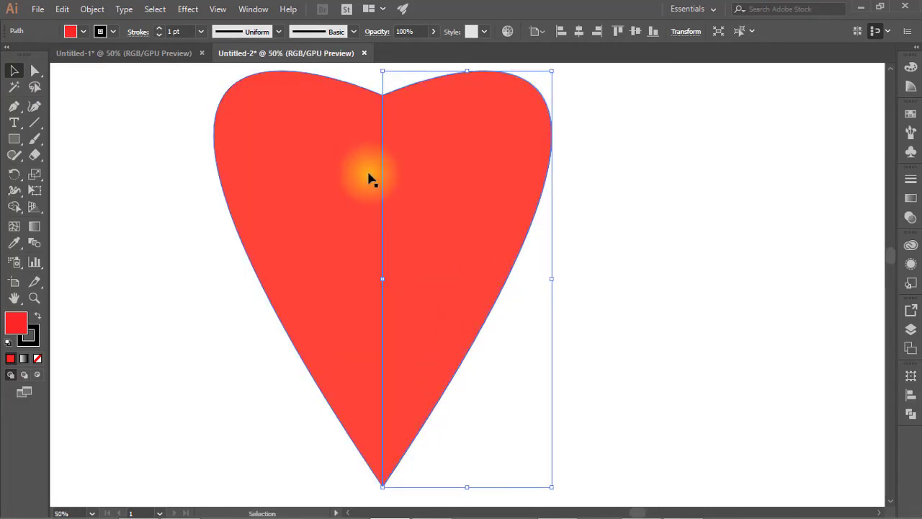
pyautogui.hotkey('ctrl', '+')
pyautogui.hotkey('ctrl', '+')
pyautogui.hotkey('ctrl', '+')
# Zoom and pan across the heart to inspect the centre seam and top notch
pyautogui.moveTo(324, 139); pyautogui.dragTo(552, 350)
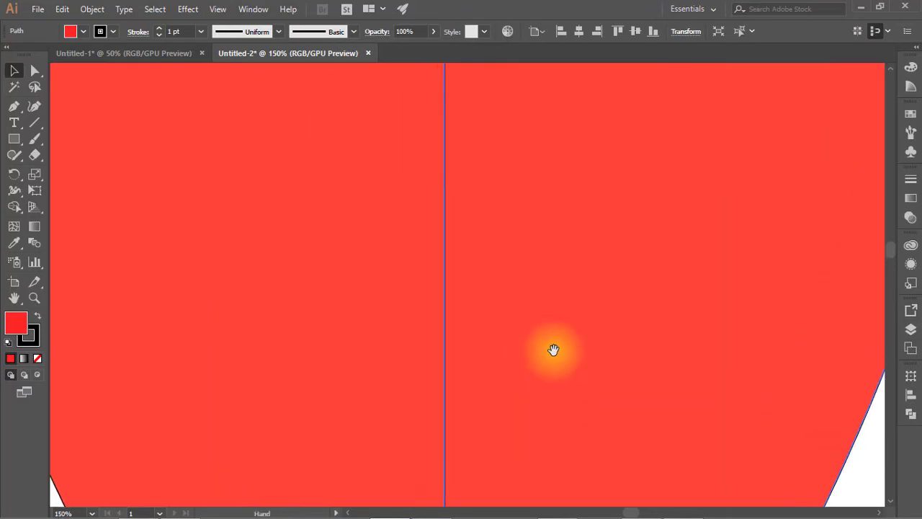
pyautogui.moveTo(489, 135); pyautogui.dragTo(570, 377)
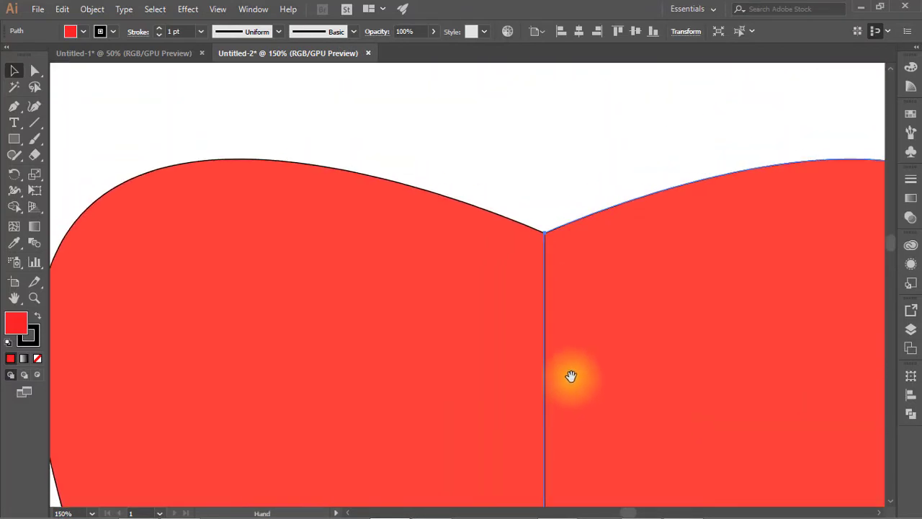
pyautogui.hotkey('ctrl', '+')
pyautogui.hotkey('ctrl', '+')
pyautogui.hotkey('ctrl', '+')
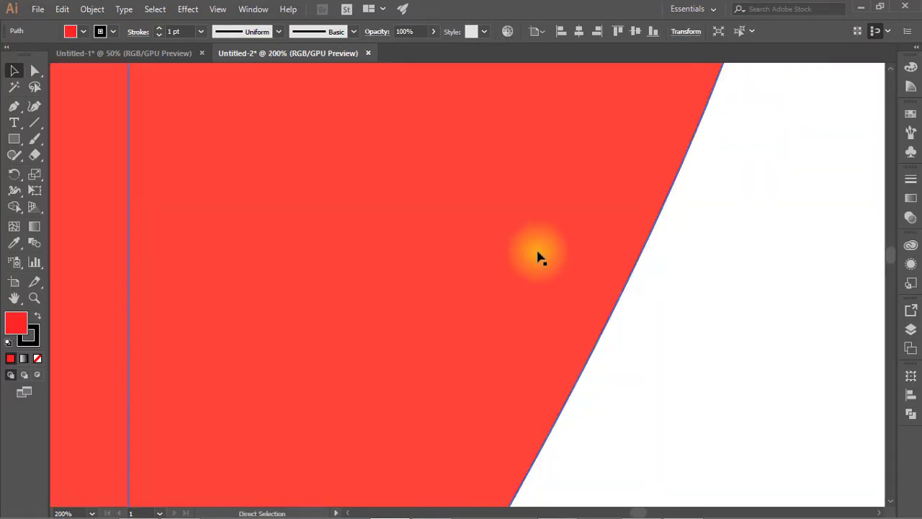
pyautogui.moveTo(646, 411)
pyautogui.mouseDown()
pyautogui.moveTo(416, 88)
pyautogui.moveTo(624, 425)
pyautogui.mouseUp()
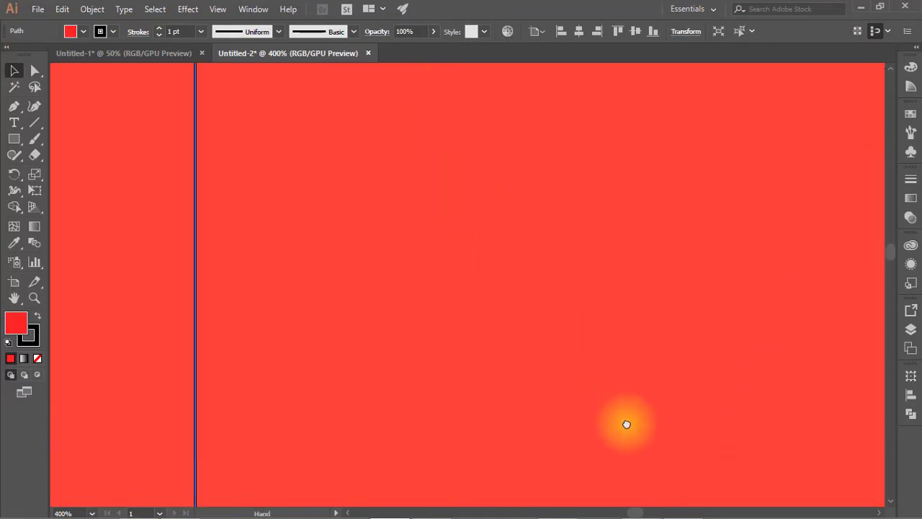
pyautogui.moveTo(365, 137)
pyautogui.mouseDown()
pyautogui.moveTo(485, 274)
pyautogui.moveTo(625, 473)
pyautogui.mouseUp()
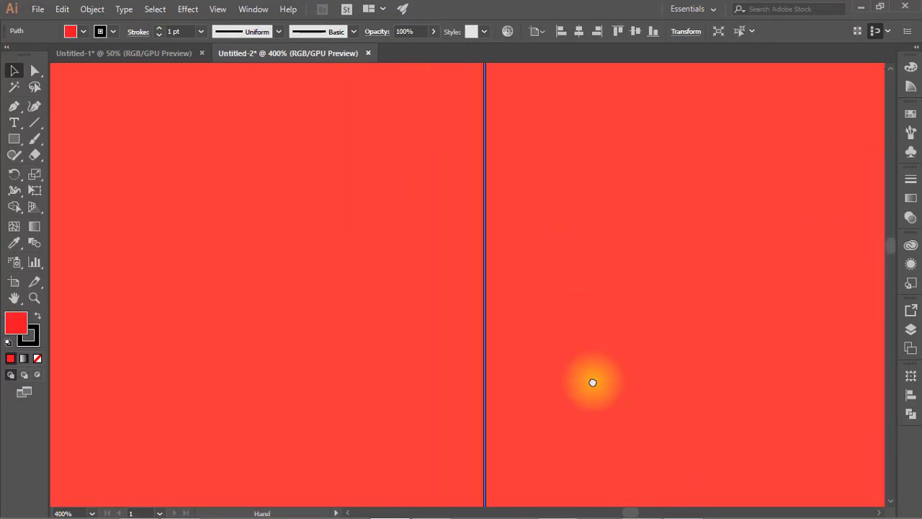
pyautogui.moveTo(593, 381); pyautogui.dragTo(590, 440)
pyautogui.moveTo(544, 211); pyautogui.dragTo(575, 296)
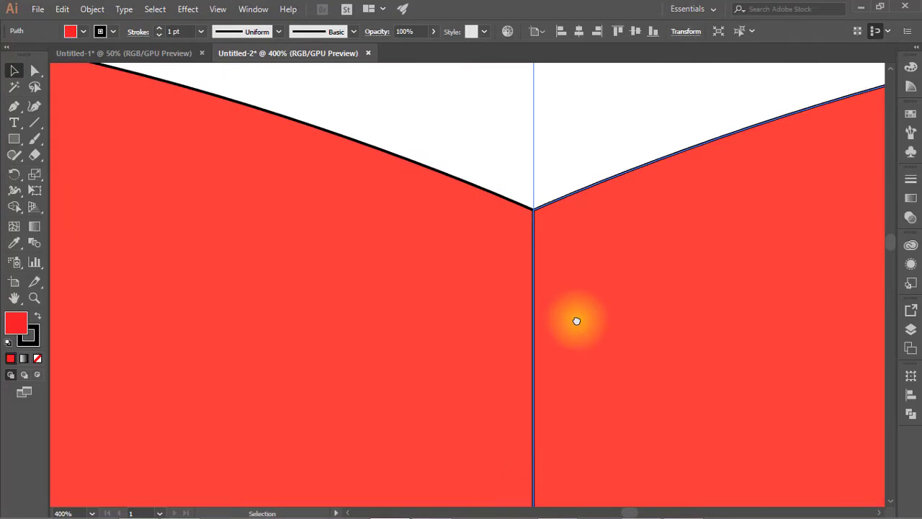
pyautogui.hotkey('ctrl', '0')
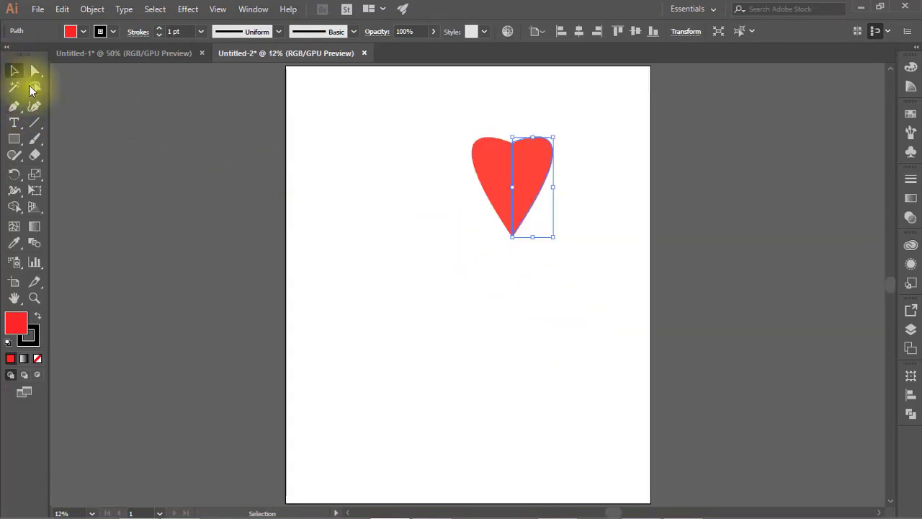
# Select both red heart halves and group them into a single object
pyautogui.click(598, 116)
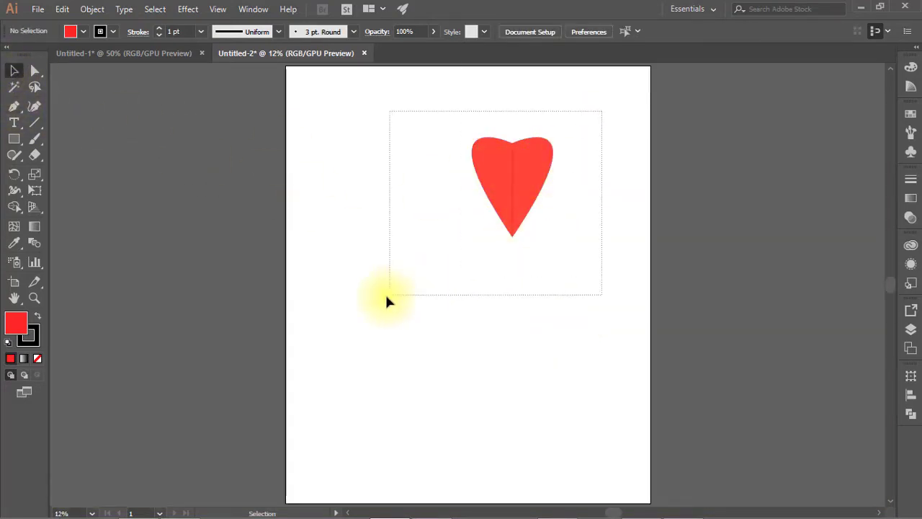
pyautogui.moveTo(387, 301); pyautogui.dragTo(389, 295)
pyautogui.rightClick(497, 164)
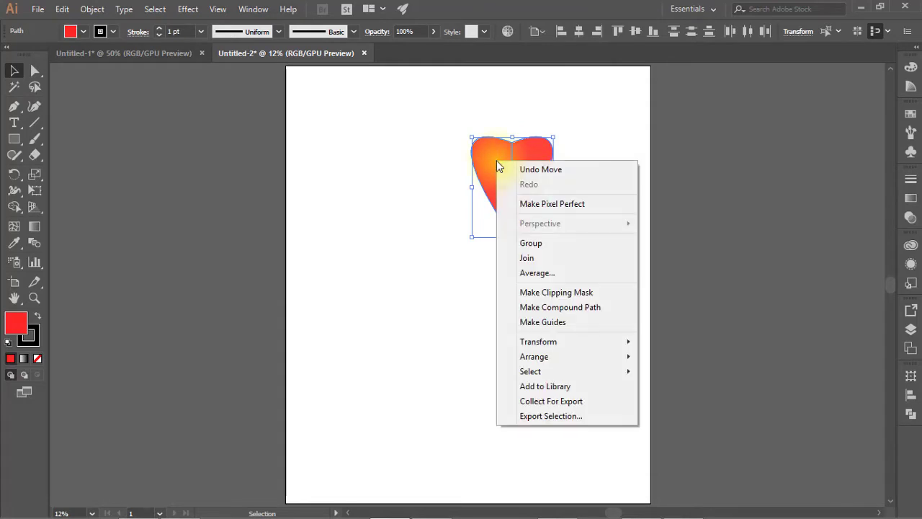
pyautogui.click(542, 245)
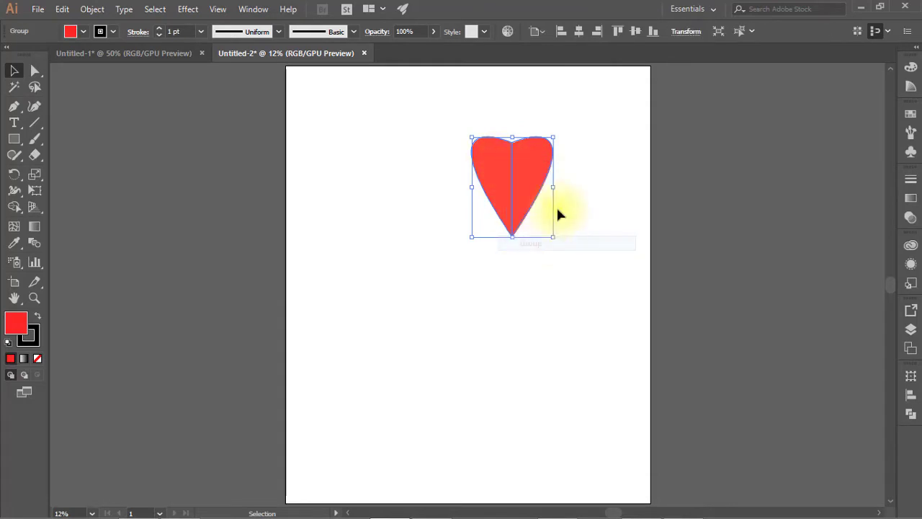
pyautogui.click(605, 162)
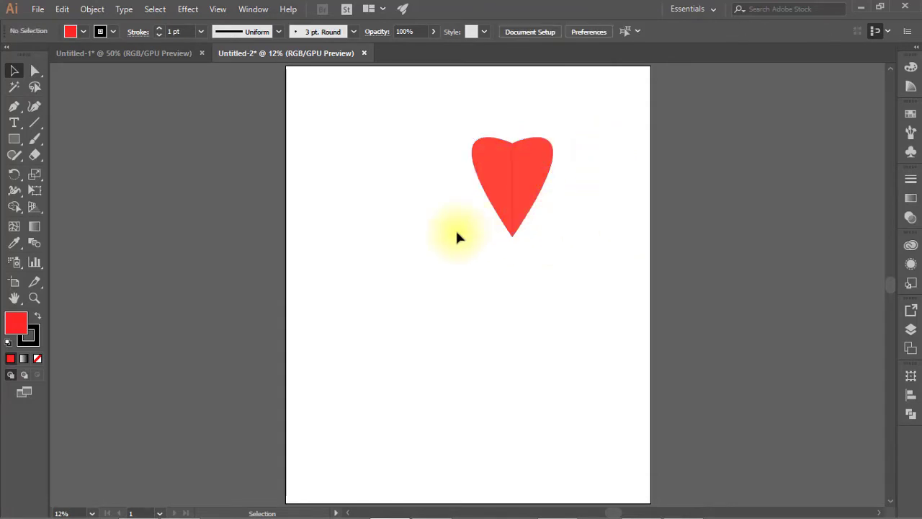
# Nudge the right heart half left until it closes the gap with the left half
pyautogui.hotkey('ctrl', '+')
pyautogui.hotkey('ctrl', '+')
pyautogui.hotkey('ctrl', '+')
pyautogui.moveTo(637, 241); pyautogui.dragTo(538, 470)
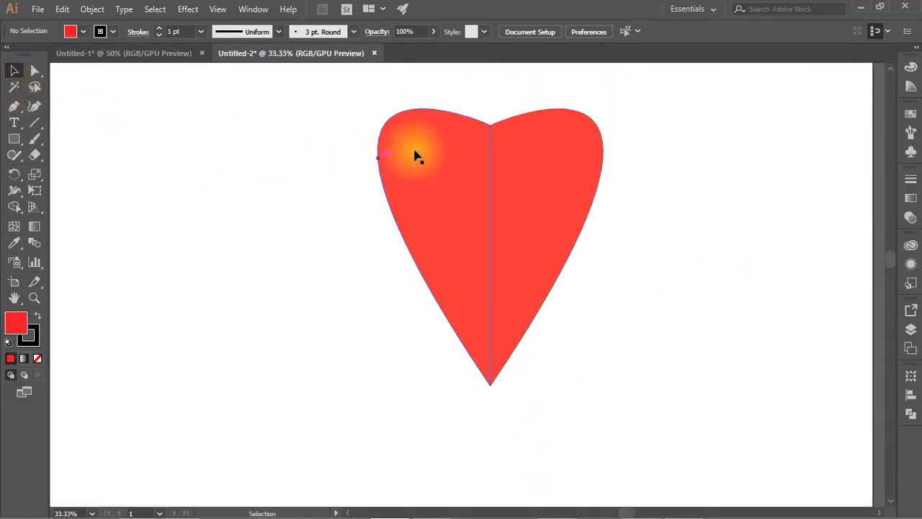
pyautogui.click(513, 222)
pyautogui.hotkey('ctrl', '+')
pyautogui.moveTo(491, 248); pyautogui.dragTo(502, 252)
pyautogui.press('Left')
pyautogui.press('Left')
pyautogui.press('Left')
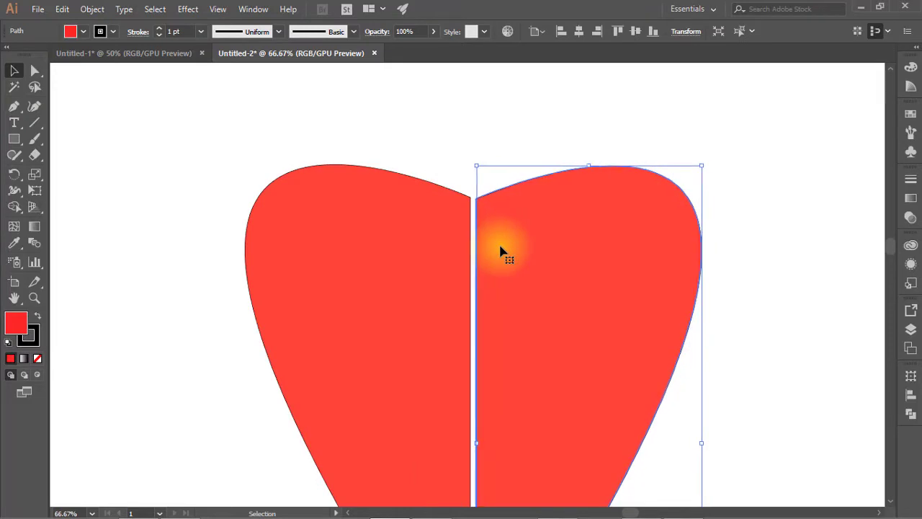
pyautogui.press('Left')
pyautogui.press('Left')
pyautogui.press('Left')
pyautogui.hotkey('ctrl', '+')
pyautogui.hotkey('ctrl', '+')
pyautogui.hotkey('ctrl', '+')
pyautogui.hotkey('ctrl', '0')
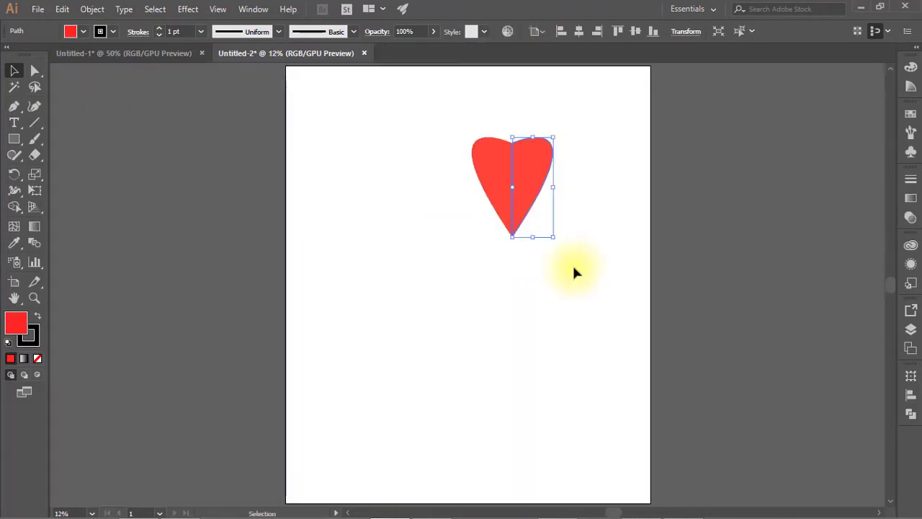
pyautogui.click(574, 269)
pyautogui.hotkey('ctrl', '+')
pyautogui.hotkey('ctrl', '+')
pyautogui.hotkey('ctrl', '0')
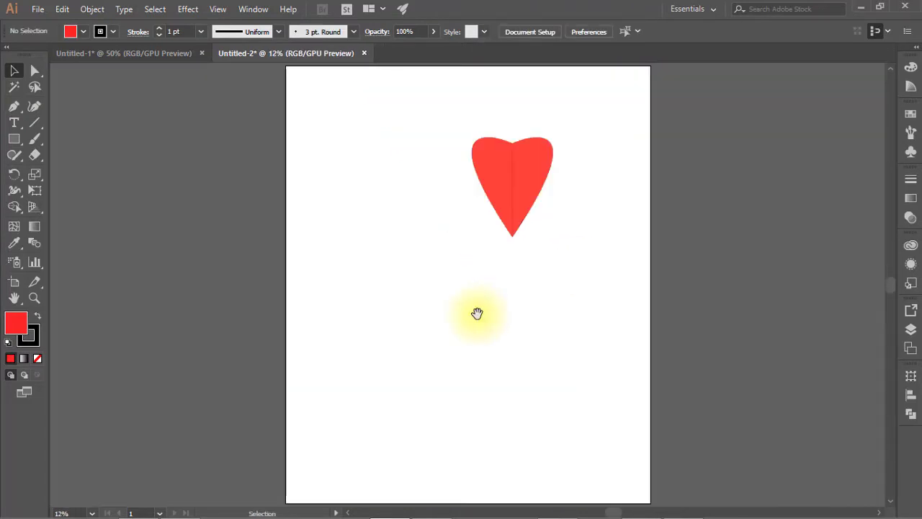
# Unite both heart halves with Pathfinder into one seamless red shape
pyautogui.moveTo(591, 121); pyautogui.dragTo(447, 249)
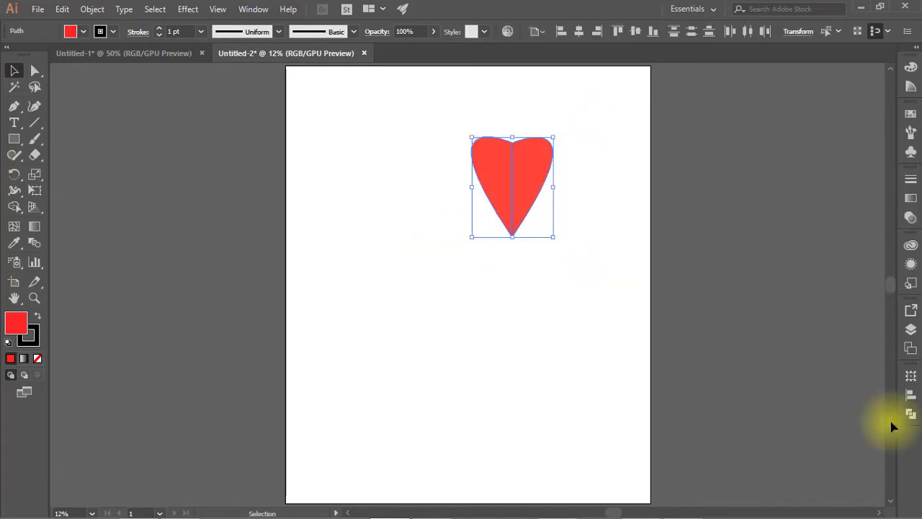
pyautogui.click(910, 416)
pyautogui.click(751, 404)
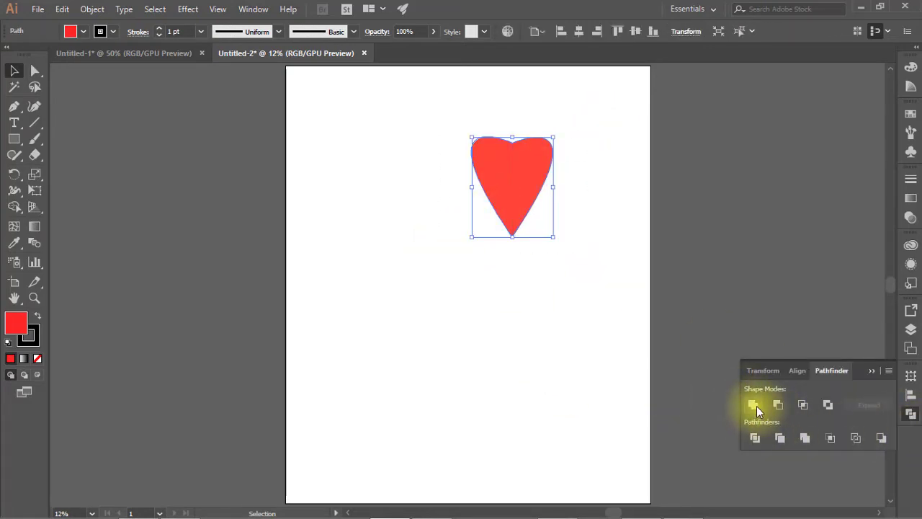
pyautogui.click(487, 285)
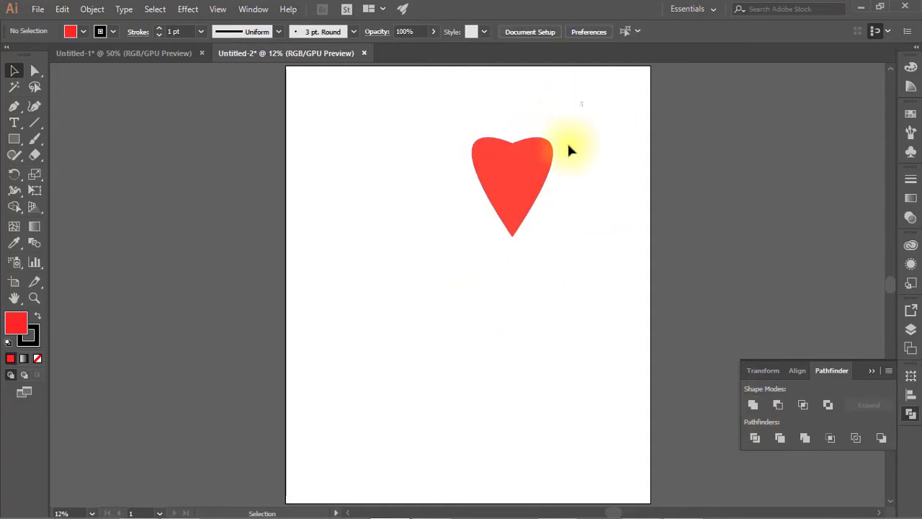
pyautogui.moveTo(582, 101); pyautogui.dragTo(413, 266)
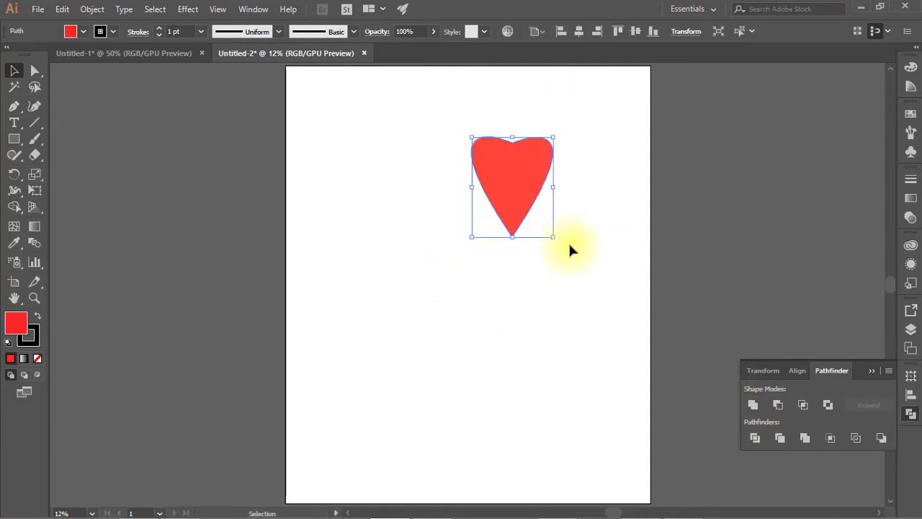
pyautogui.click(550, 286)
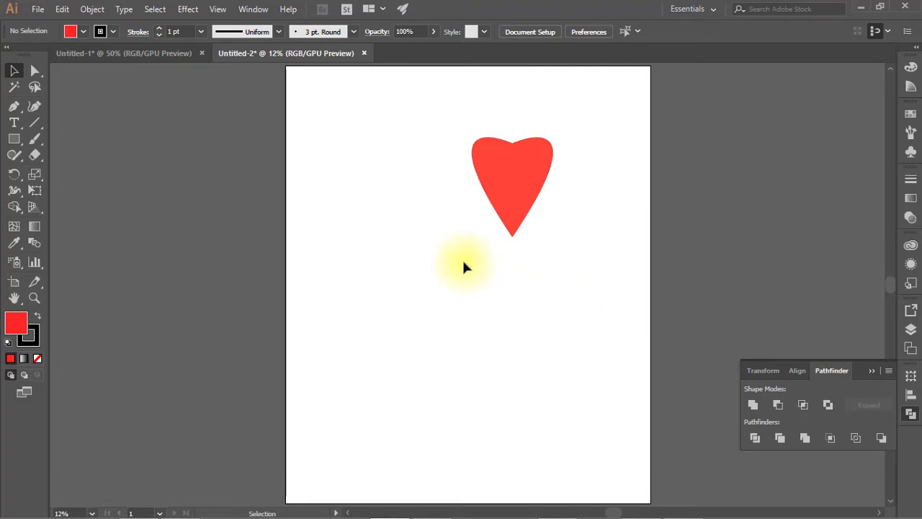
# Switch to Chrome and show the Google Images results for 'cat vector'
pyautogui.click(441, 509)
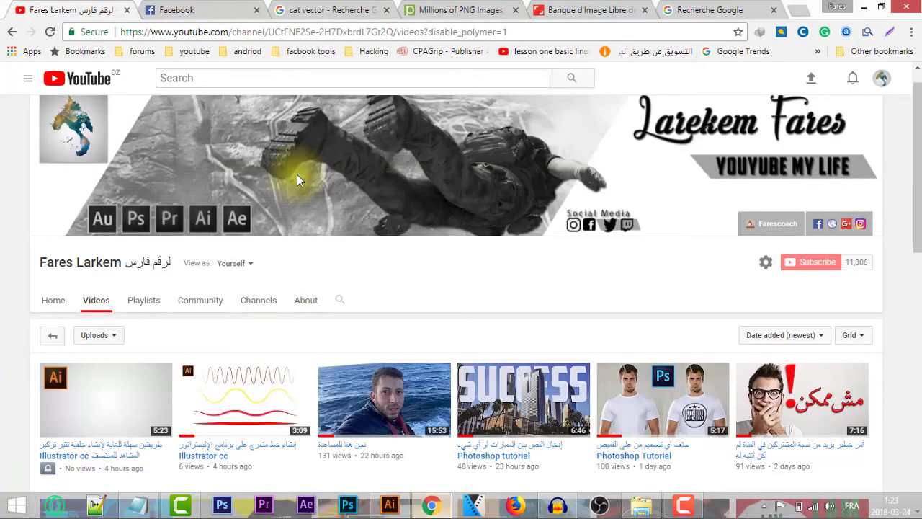
pyautogui.click(302, 10)
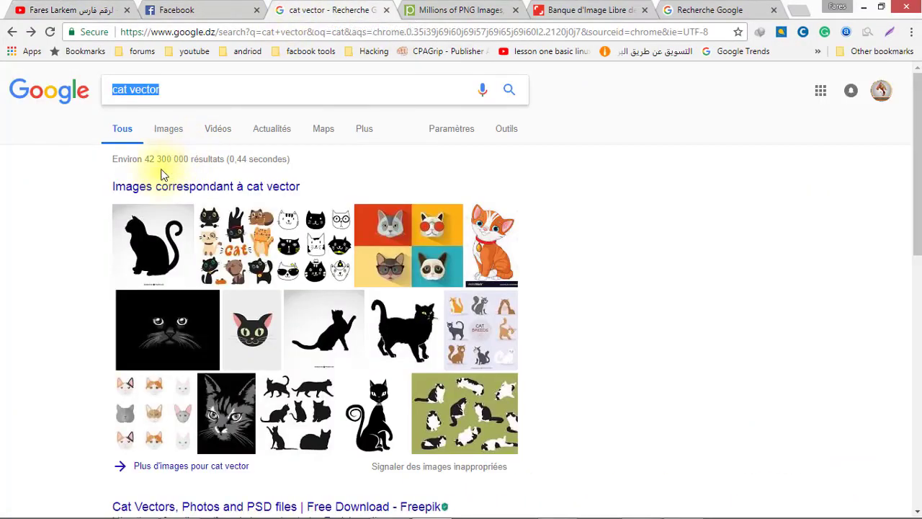
pyautogui.click(170, 130)
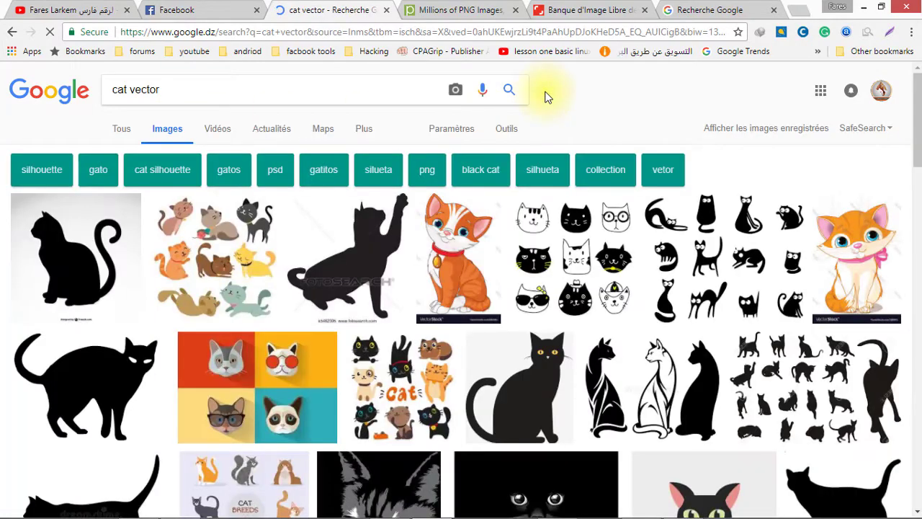
# Scroll the results and right-click the sitting black cat with the curly tail to copy it
pyautogui.scroll(-1, 523, 170)
pyautogui.scroll(-2, 509, 175)
pyautogui.scroll(-3, 508, 175)
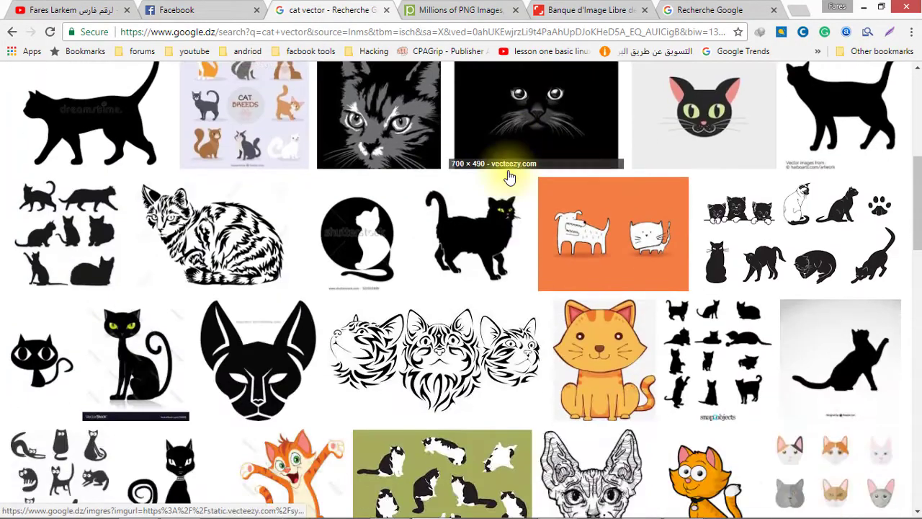
pyautogui.scroll(-3, 508, 175)
pyautogui.scroll(2, 475, 182)
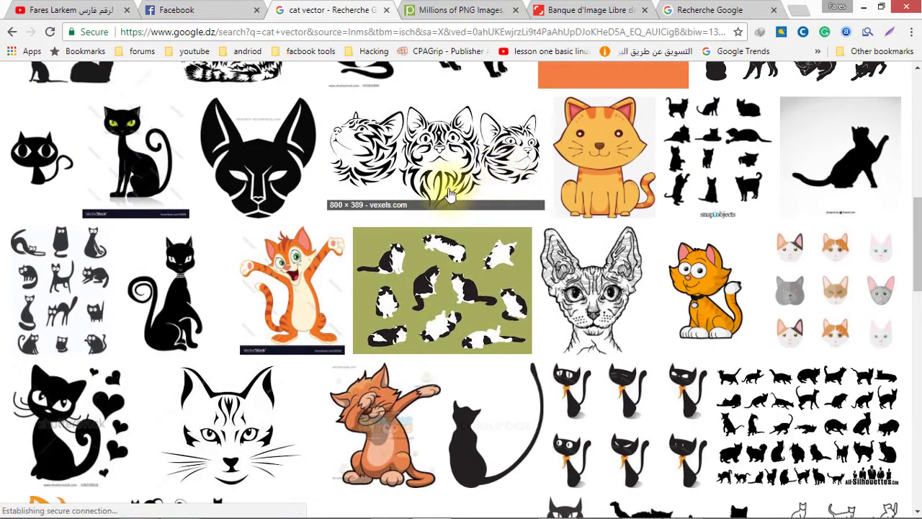
pyautogui.scroll(-2, 448, 188)
pyautogui.scroll(-2, 500, 247)
pyautogui.scroll(-2, 479, 253)
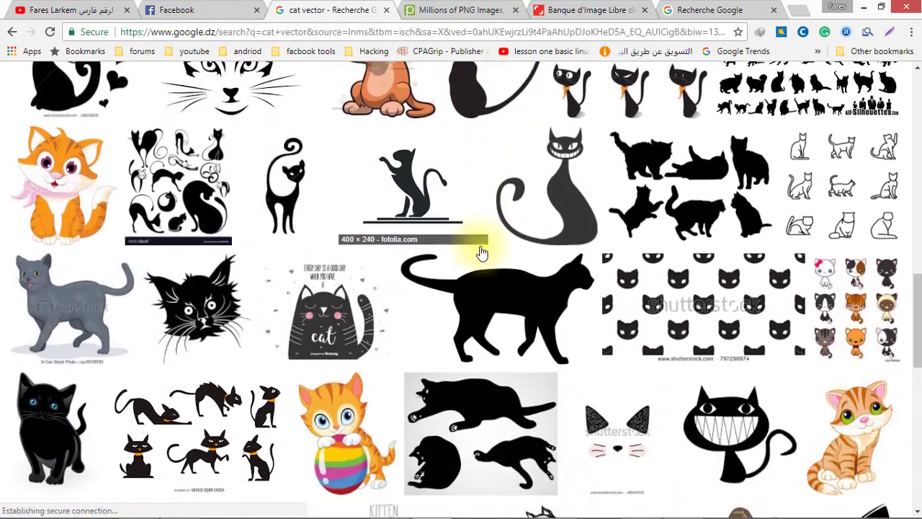
pyautogui.scroll(7, 471, 239)
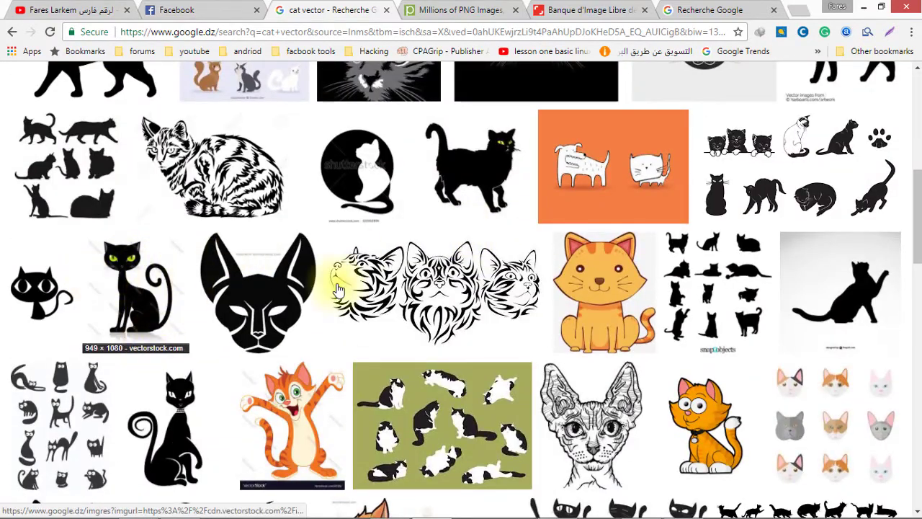
pyautogui.scroll(-3, 635, 327)
pyautogui.scroll(-1, 480, 289)
pyautogui.scroll(-2, 484, 284)
pyautogui.scroll(-2, 469, 278)
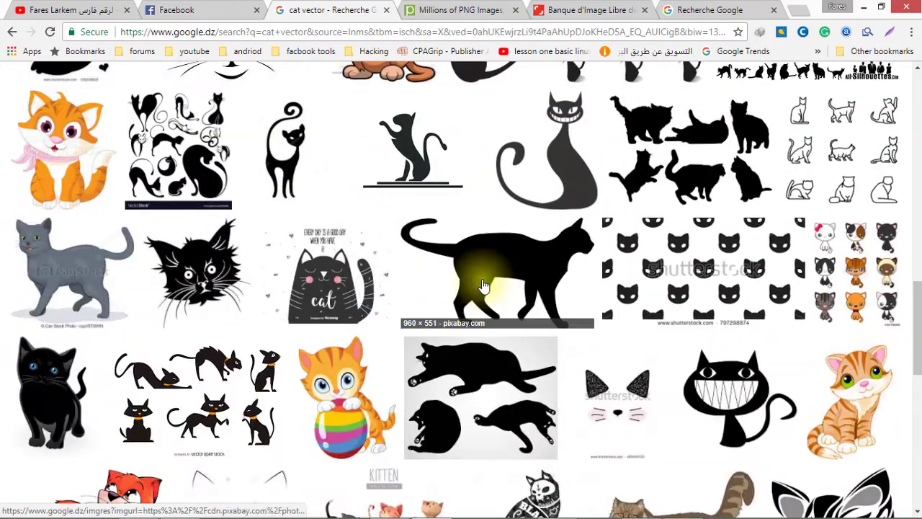
pyautogui.scroll(-2, 488, 280)
pyautogui.scroll(-1, 489, 273)
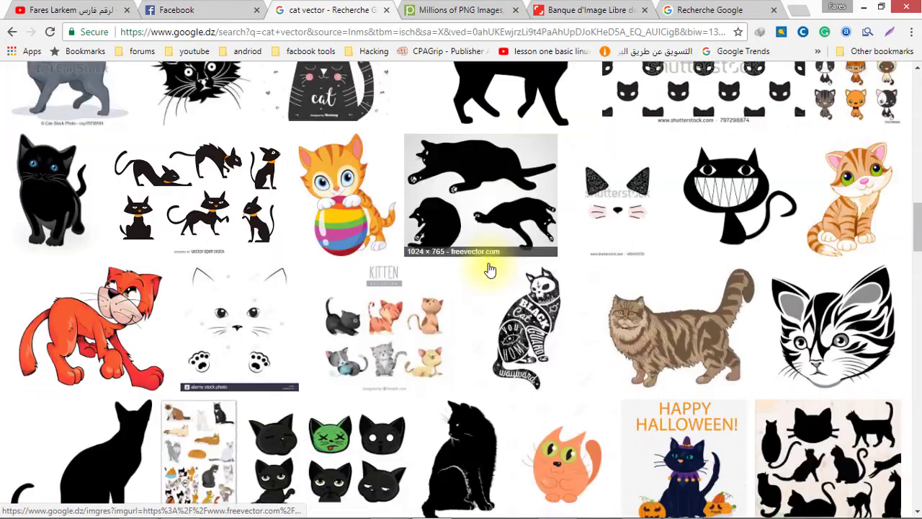
pyautogui.scroll(-1, 488, 269)
pyautogui.scroll(-1, 488, 269)
pyautogui.scroll(-2, 488, 269)
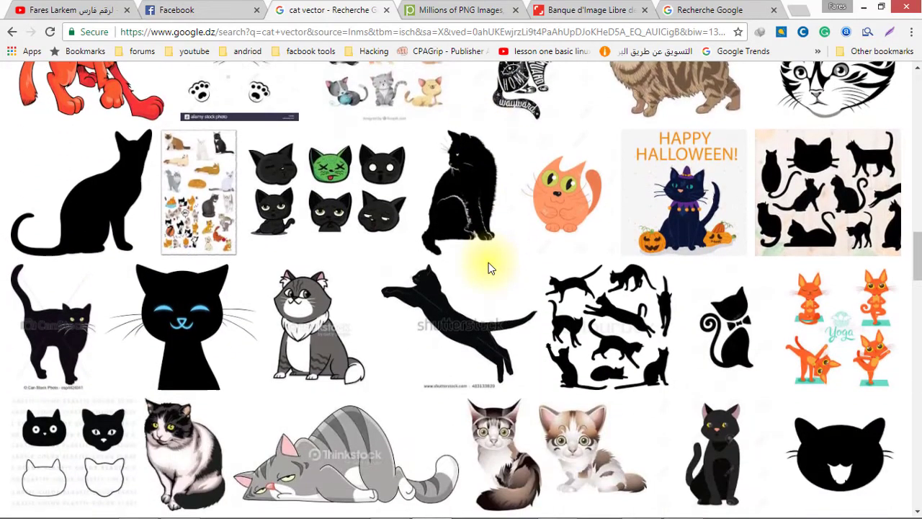
pyautogui.scroll(-1, 495, 259)
pyautogui.scroll(-1, 495, 258)
pyautogui.scroll(-2, 495, 258)
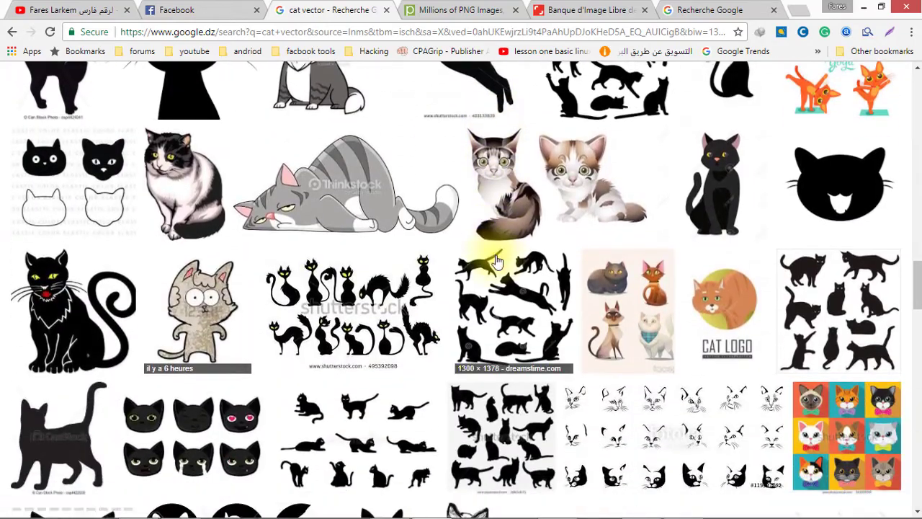
pyautogui.scroll(-1, 660, 263)
pyautogui.scroll(-2, 505, 217)
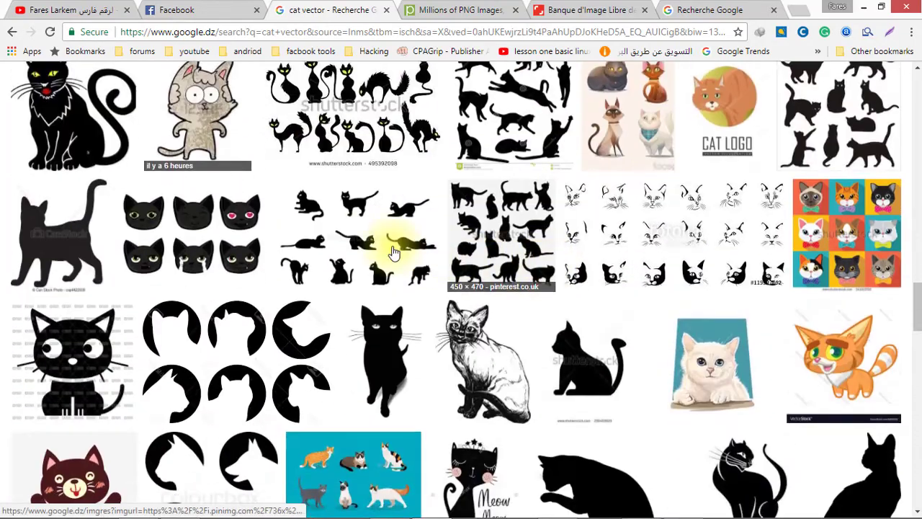
pyautogui.scroll(1, 80, 151)
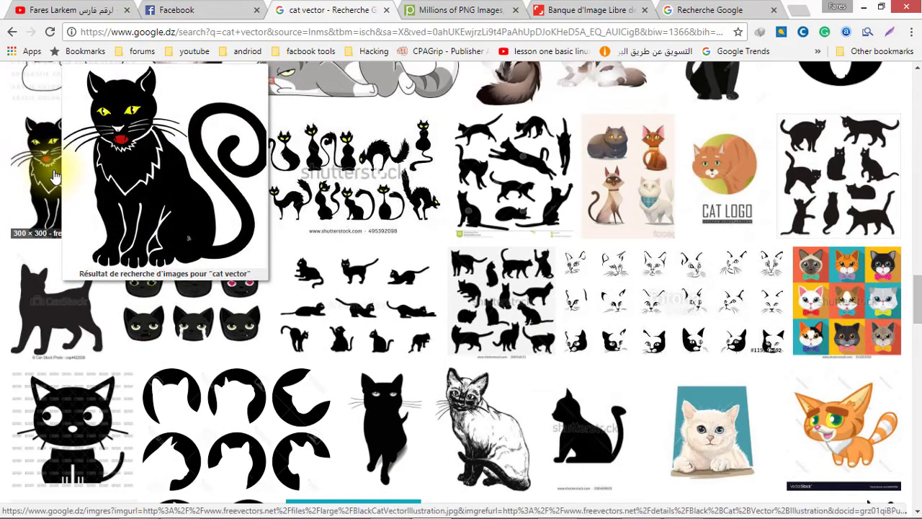
pyautogui.rightClick(55, 173)
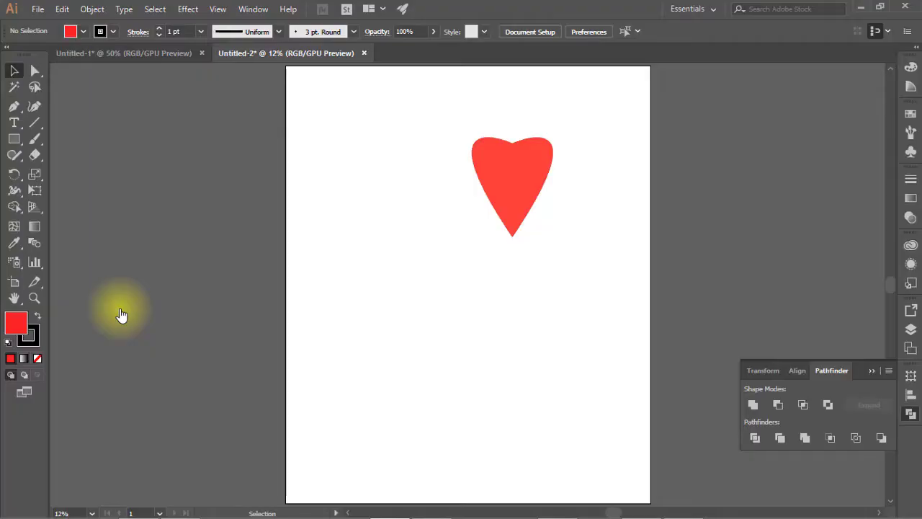
# Paste the cat image, enlarge it left of the artboard, then Image Trace and Expand it
pyautogui.hotkey('ctrl', 'v')
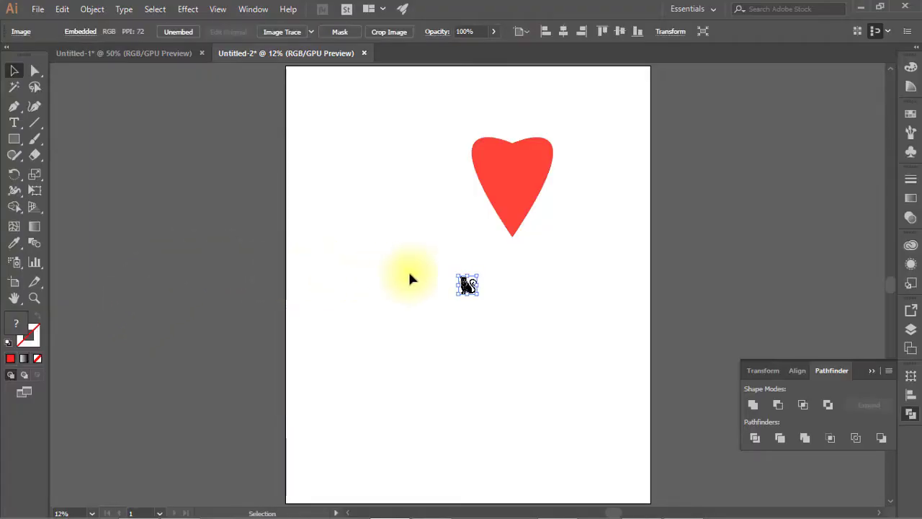
pyautogui.moveTo(477, 274); pyautogui.dragTo(542, 212)
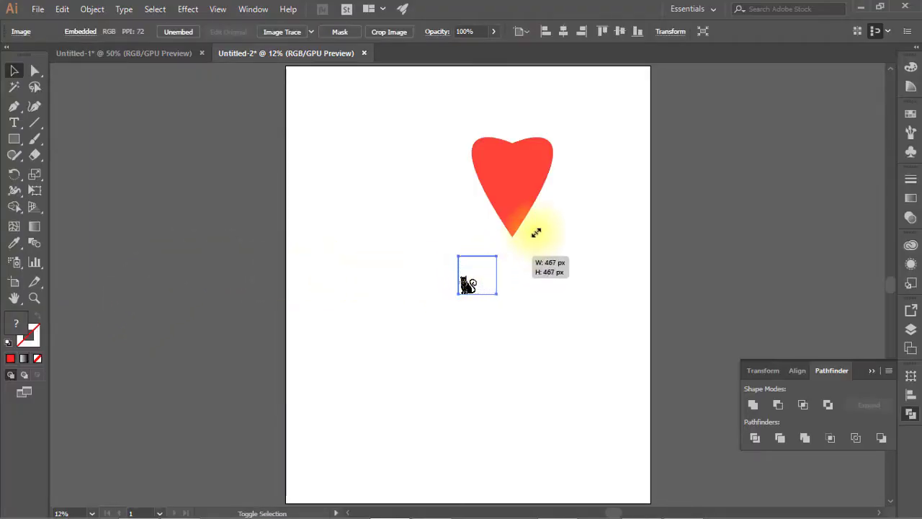
pyautogui.moveTo(484, 268)
pyautogui.mouseDown()
pyautogui.moveTo(286, 206)
pyautogui.moveTo(209, 196)
pyautogui.mouseUp()
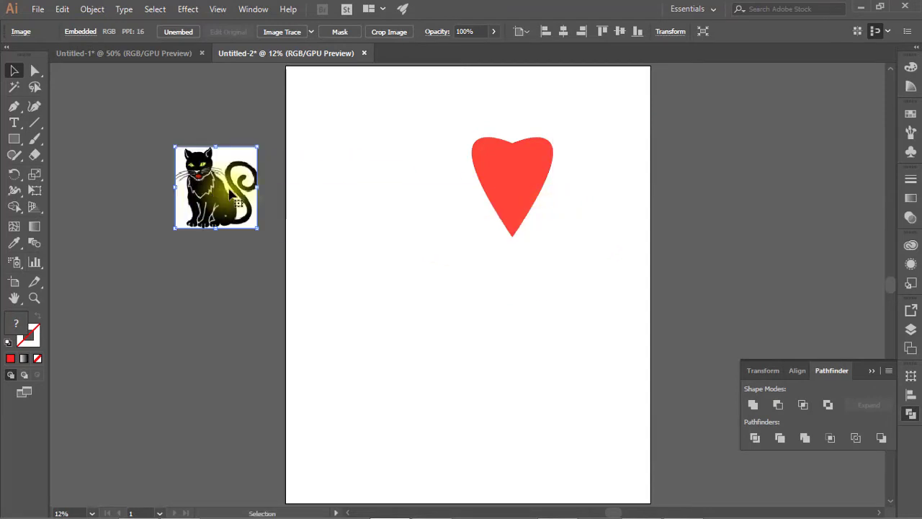
pyautogui.click(281, 32)
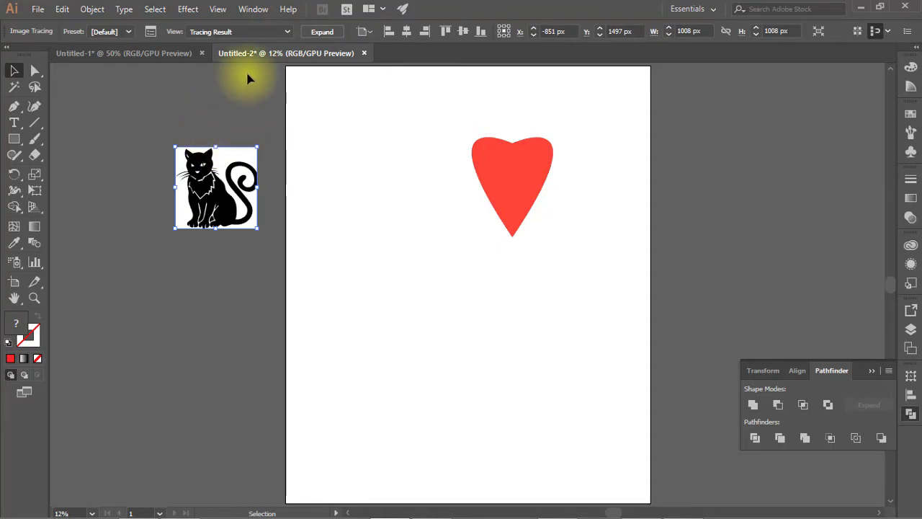
pyautogui.click(316, 32)
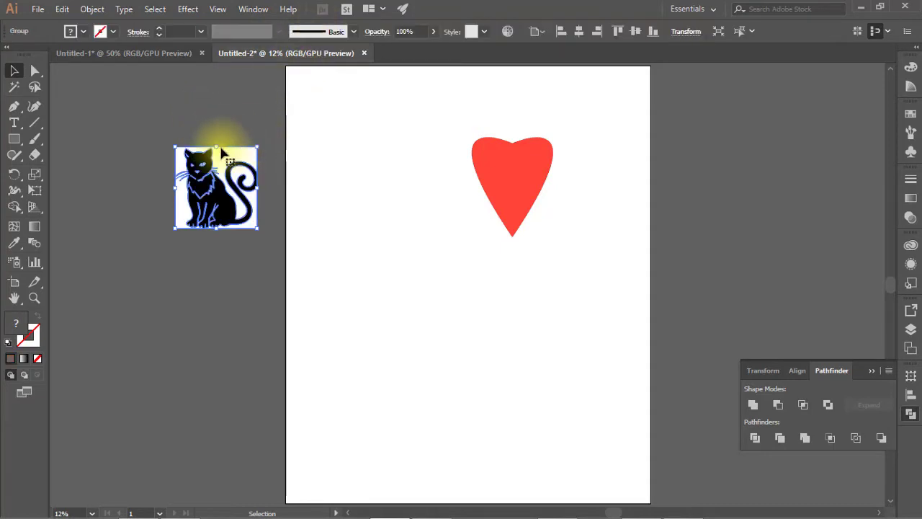
# Delete the traced cat's main white background path using Direct Selection
pyautogui.click(35, 71)
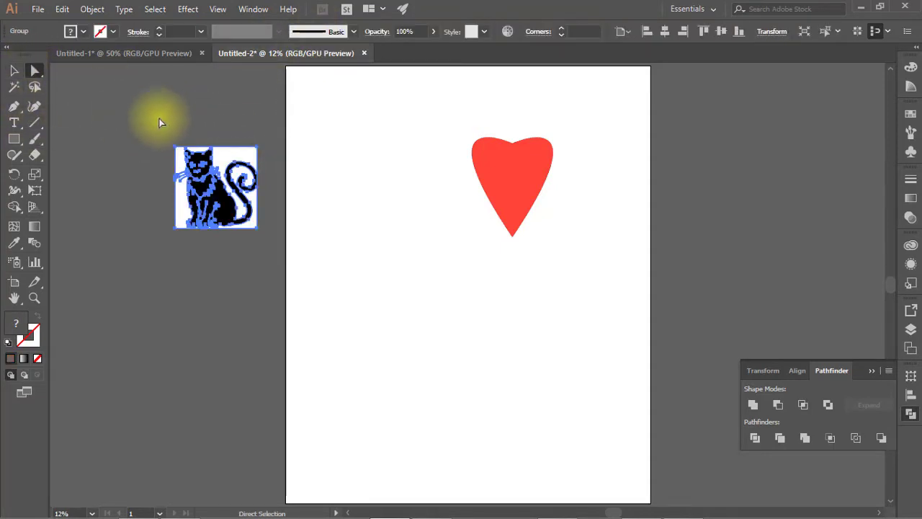
pyautogui.click(224, 95)
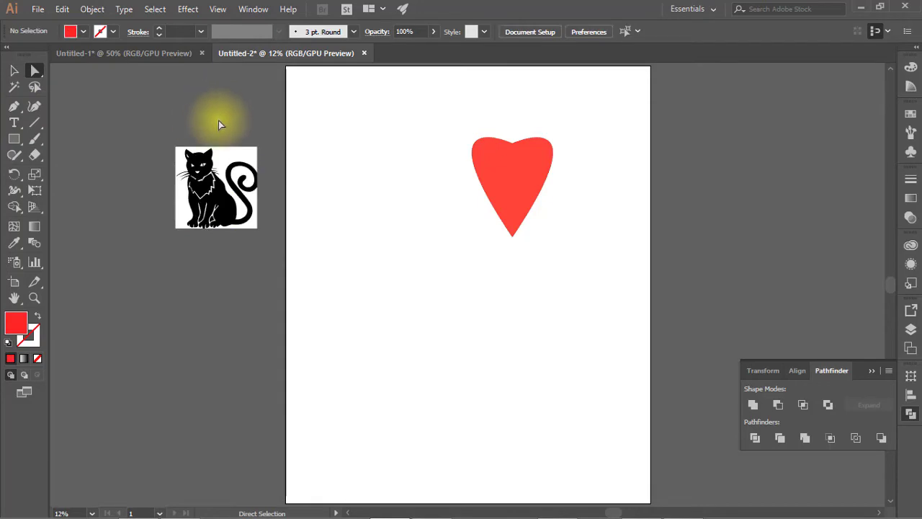
pyautogui.click(225, 163)
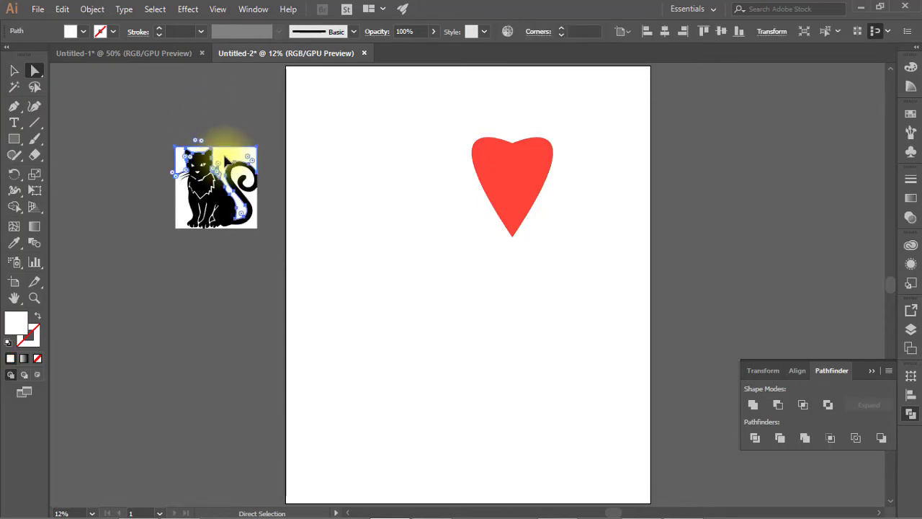
pyautogui.press('Delete')
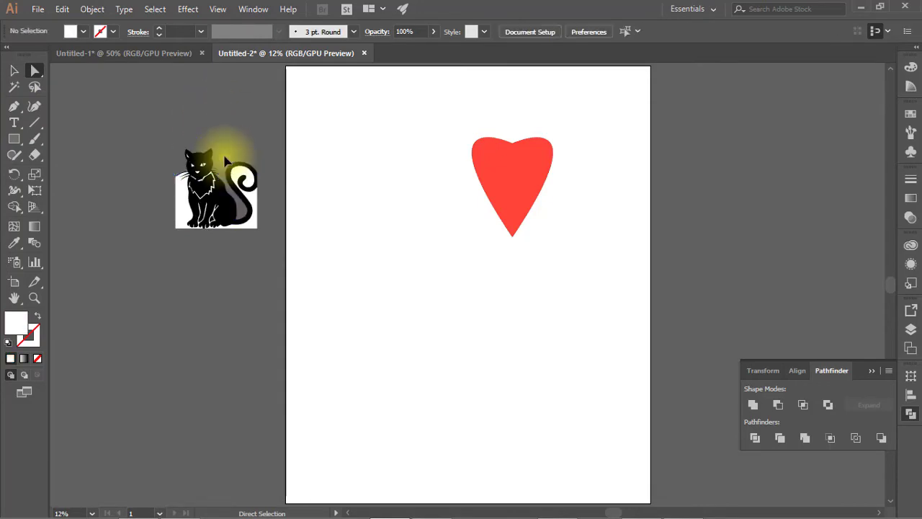
# Zoom in and delete the white shape left of the cat, then pan to the head
pyautogui.hotkey('ctrl', '+')
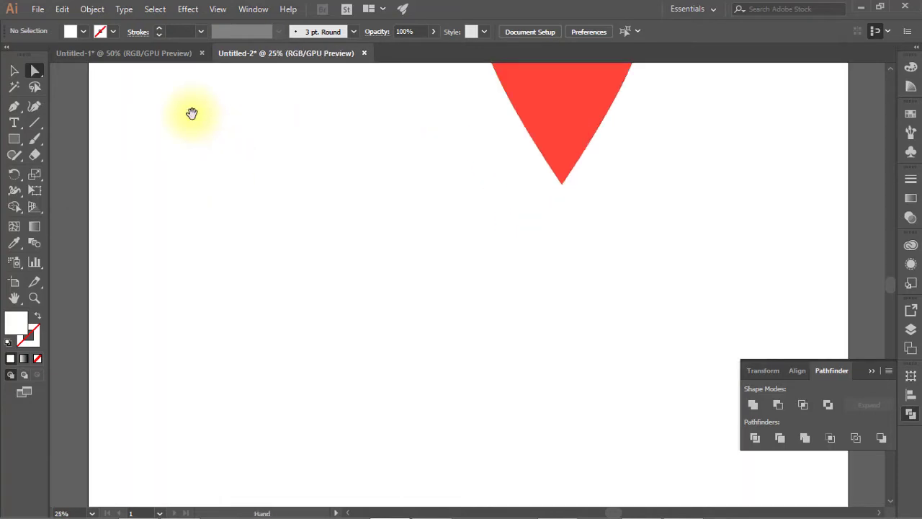
pyautogui.moveTo(191, 113); pyautogui.dragTo(614, 303)
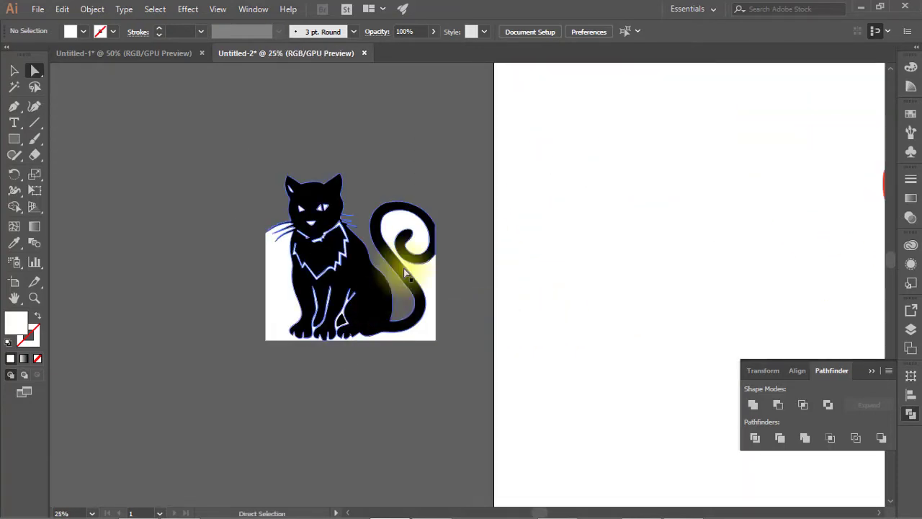
pyautogui.click(398, 225)
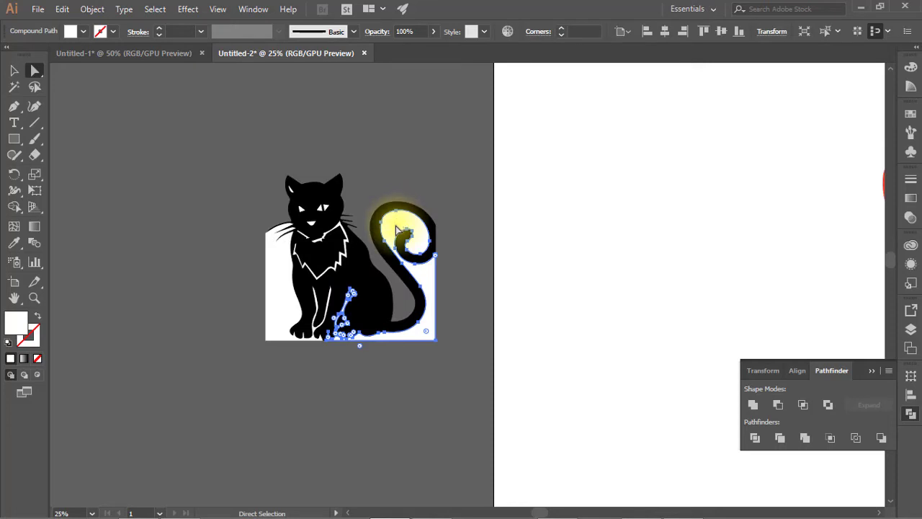
pyautogui.click(394, 229)
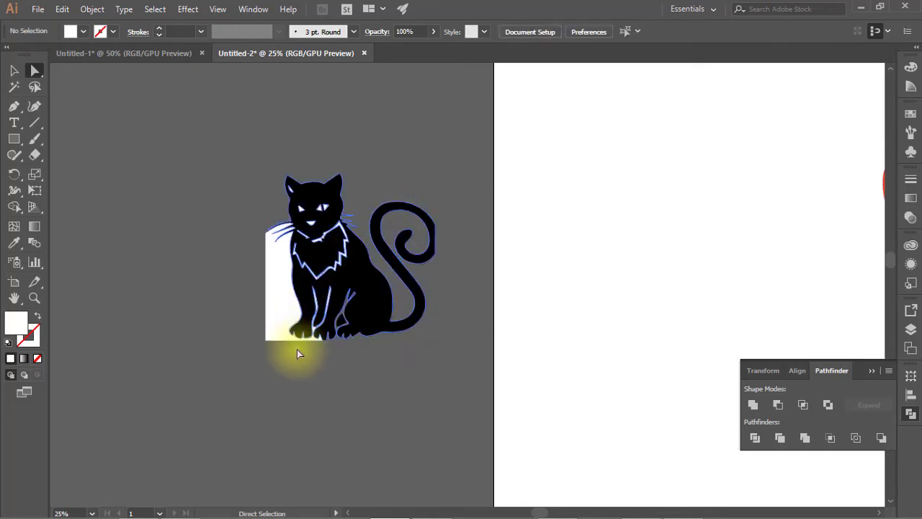
pyautogui.click(284, 306)
pyautogui.press('Delete')
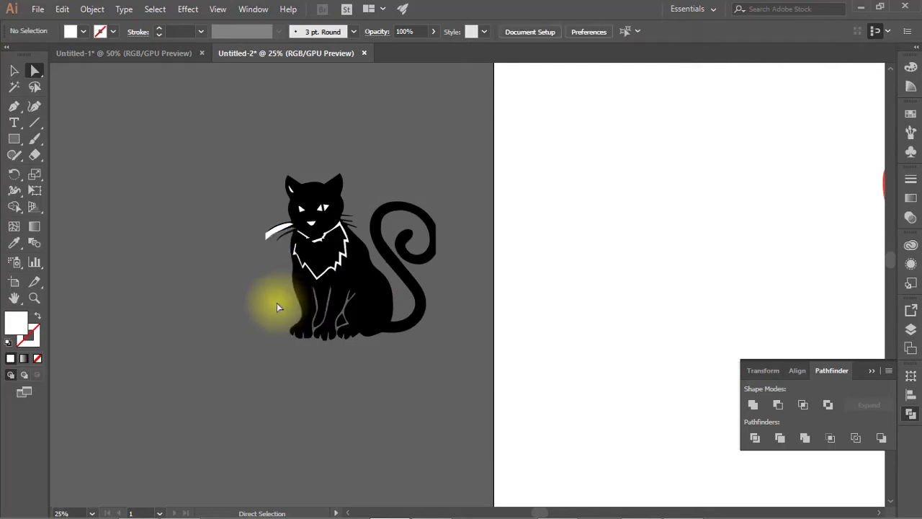
pyautogui.hotkey('ctrl', '+')
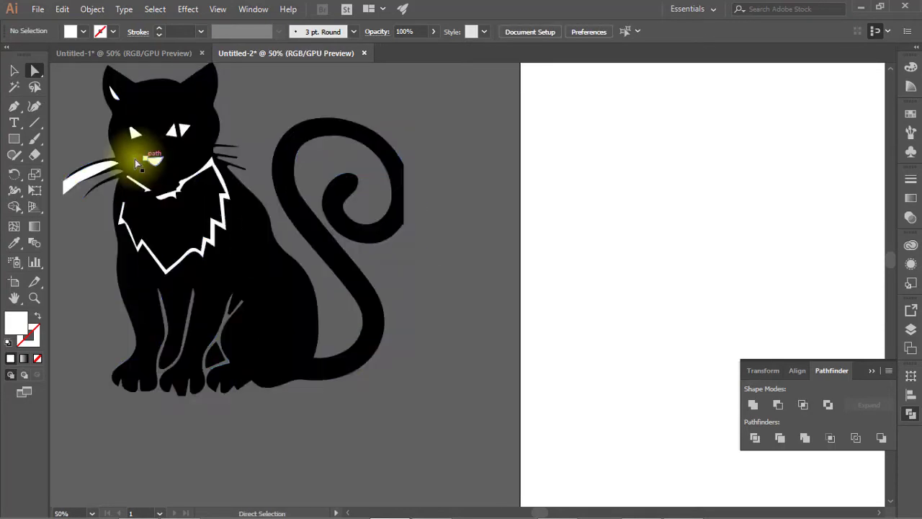
pyautogui.moveTo(91, 214)
pyautogui.mouseDown()
pyautogui.moveTo(220, 260)
pyautogui.moveTo(234, 251)
pyautogui.mouseUp()
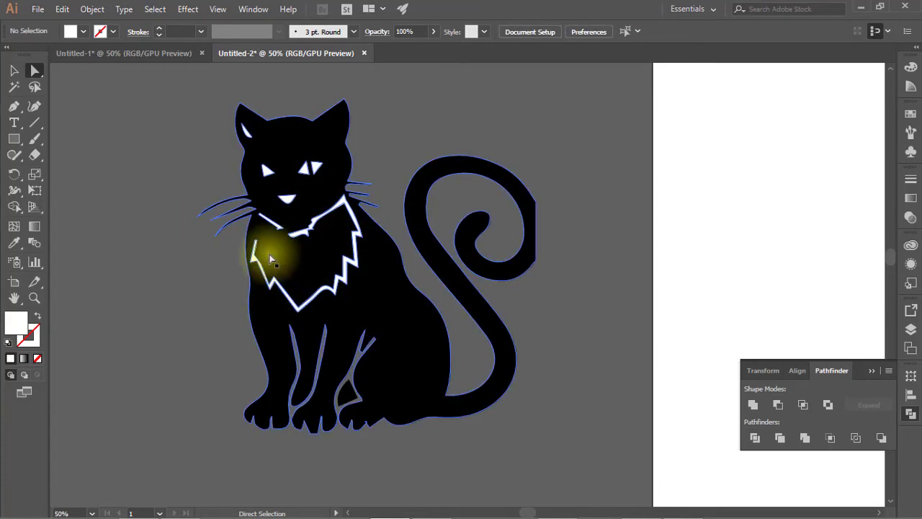
# Reflect the whole cat group across the vertical axis so it faces the other way
pyautogui.hotkey('ctrl', '0')
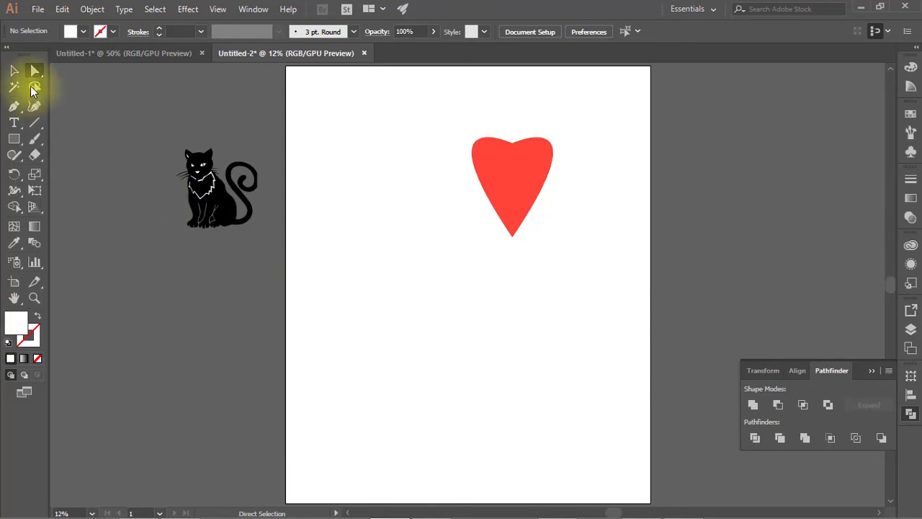
pyautogui.click(14, 71)
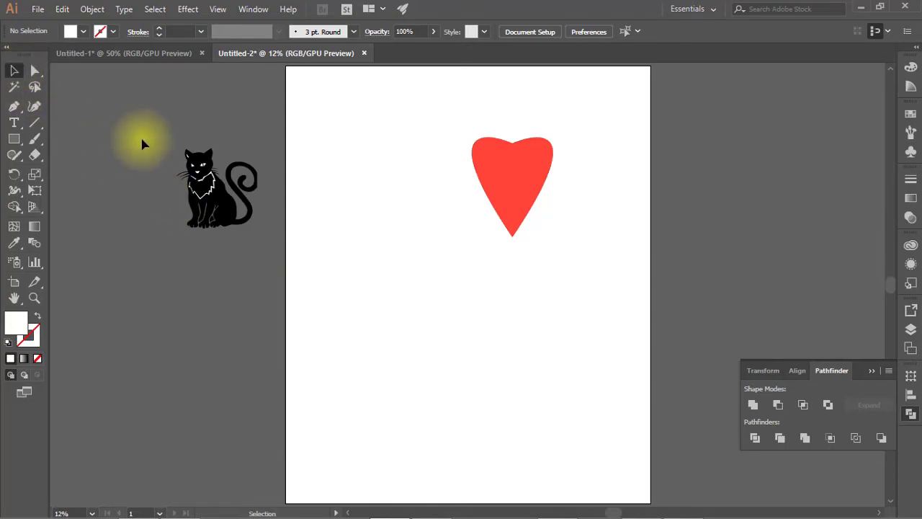
pyautogui.click(216, 198)
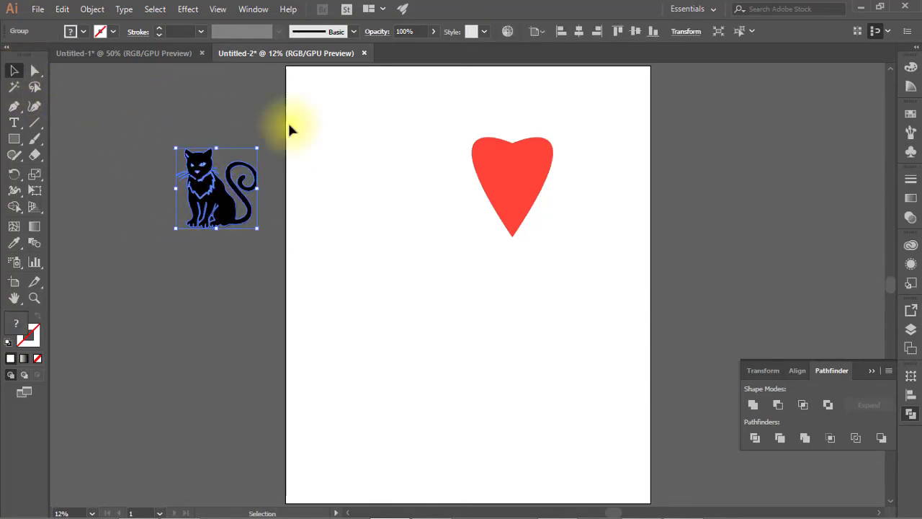
pyautogui.rightClick(223, 204)
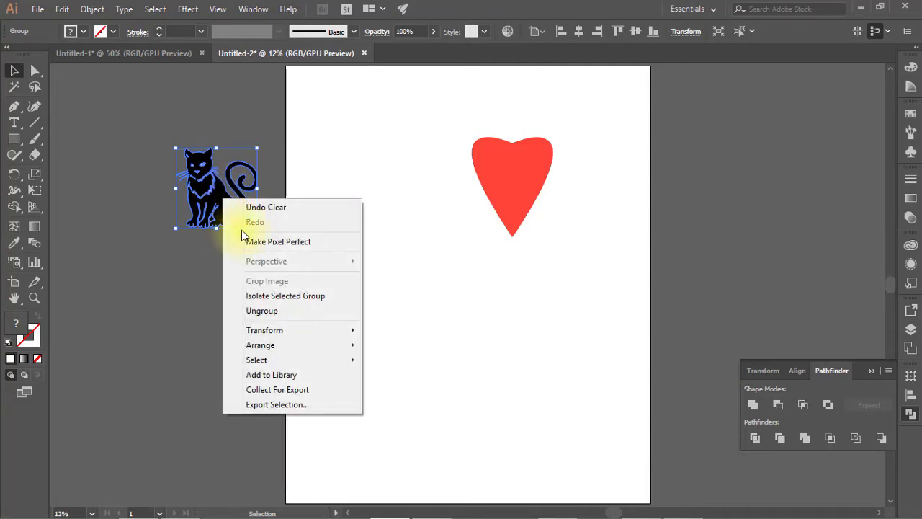
pyautogui.moveTo(264, 330)
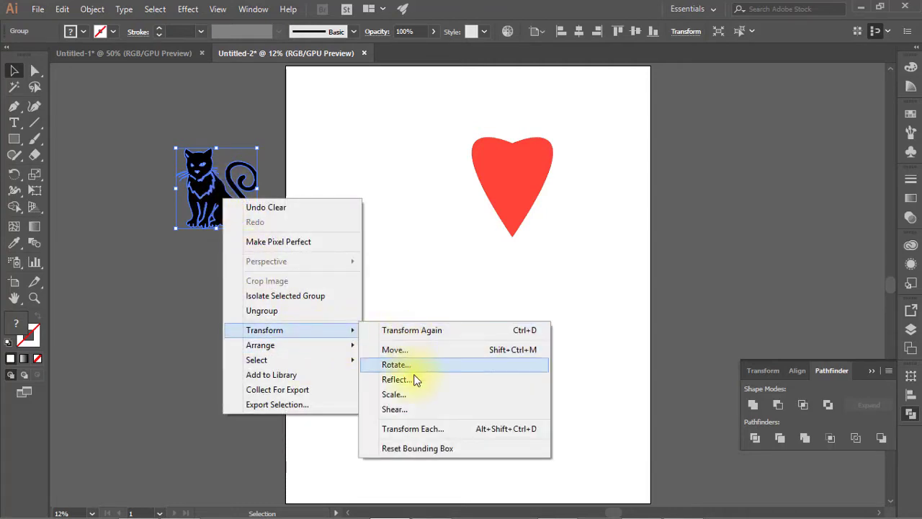
pyautogui.click(408, 379)
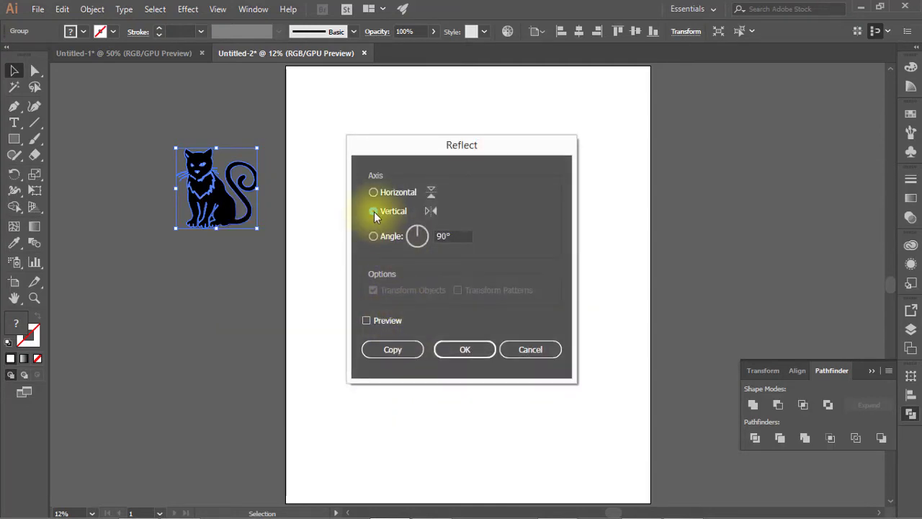
pyautogui.click(367, 321)
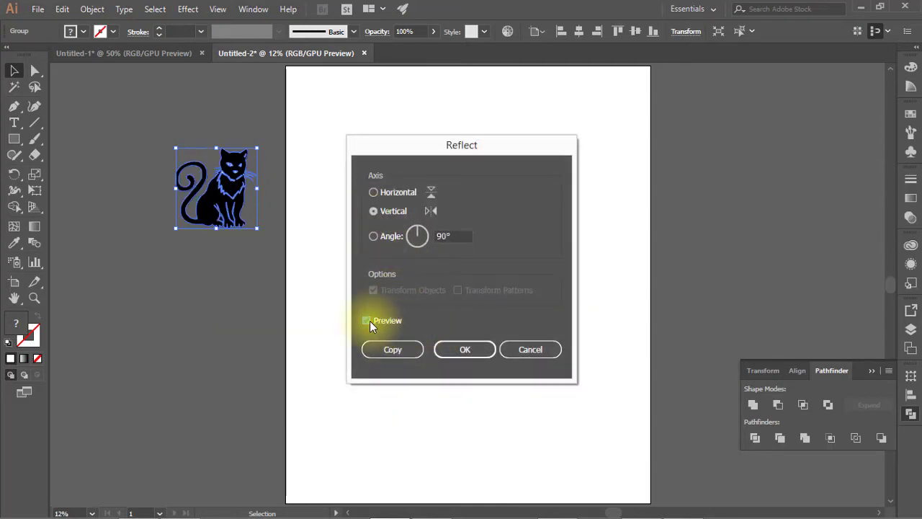
pyautogui.click(459, 349)
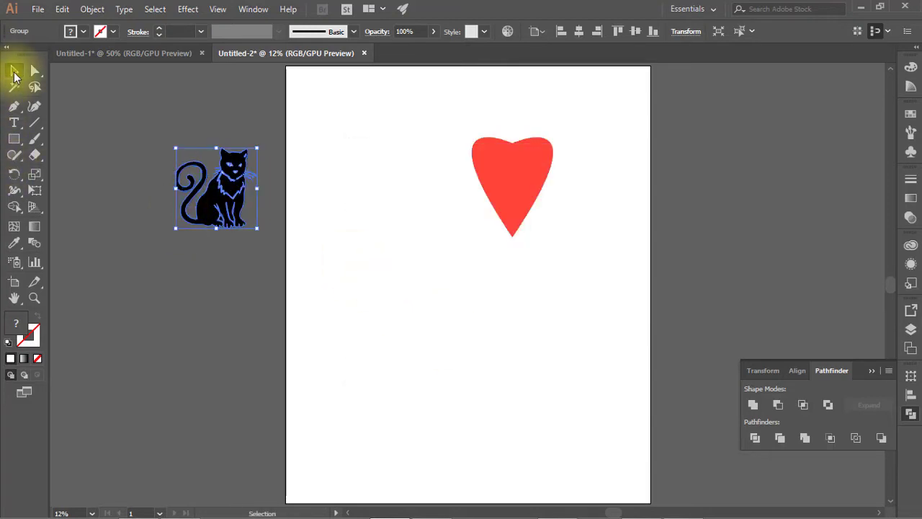
# Drag the mirrored cat onto the heart, scale it down, and fit it over the left half
pyautogui.moveTo(206, 216)
pyautogui.mouseDown()
pyautogui.moveTo(339, 248)
pyautogui.moveTo(475, 212)
pyautogui.mouseUp()
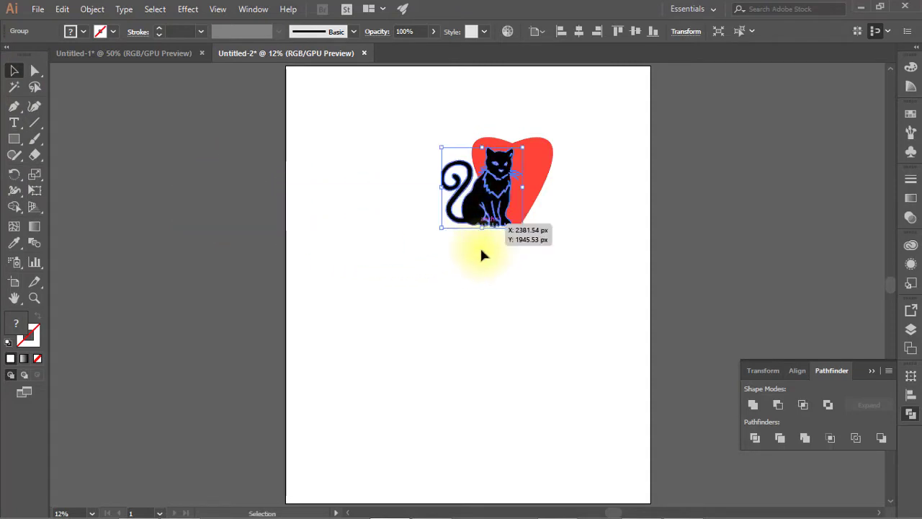
pyautogui.hotkey('ctrl', '+')
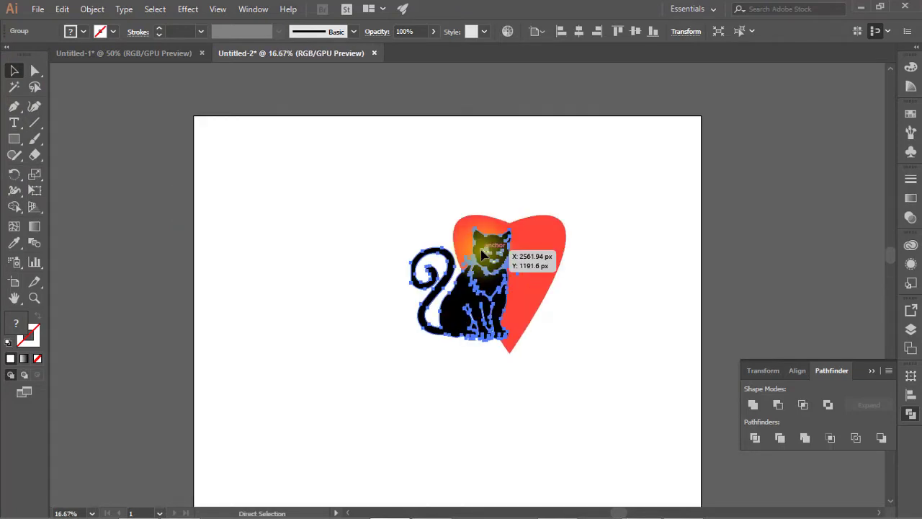
pyautogui.hotkey('ctrl', '+')
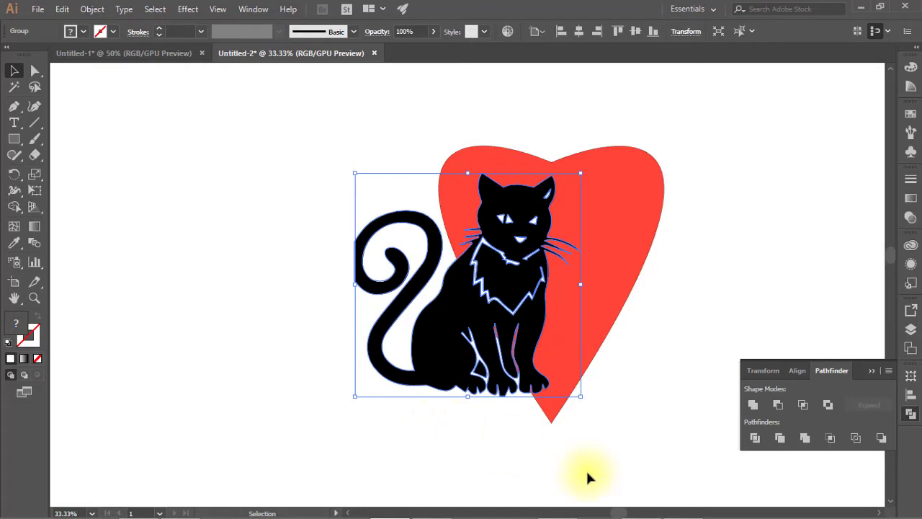
pyautogui.moveTo(467, 431); pyautogui.dragTo(456, 343)
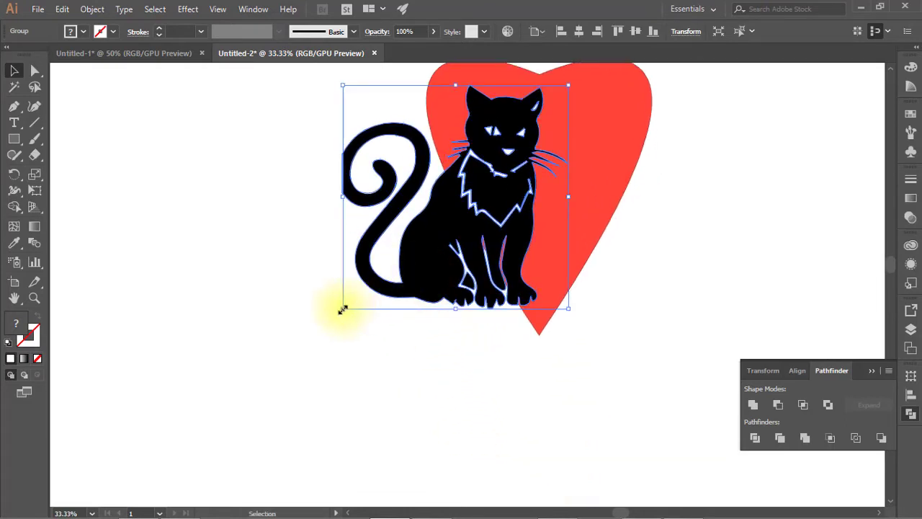
pyautogui.moveTo(341, 308); pyautogui.dragTo(370, 281)
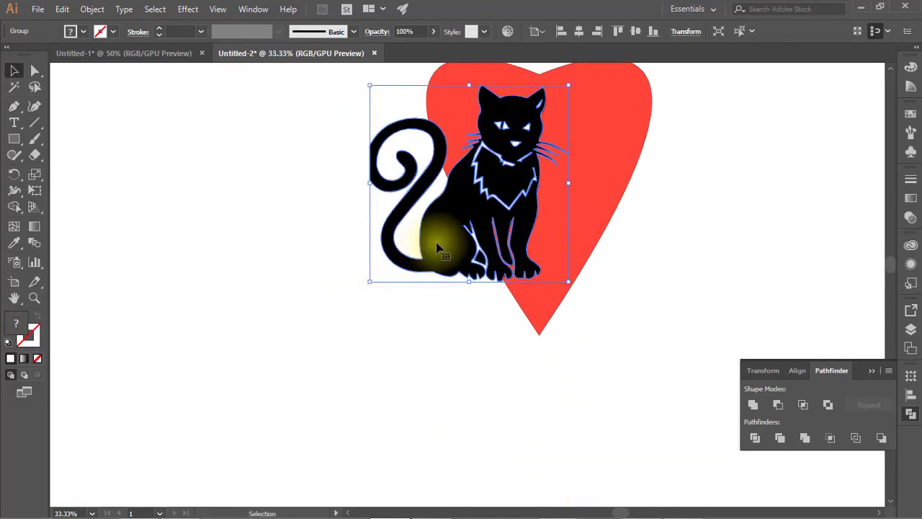
pyautogui.moveTo(437, 247); pyautogui.dragTo(441, 265)
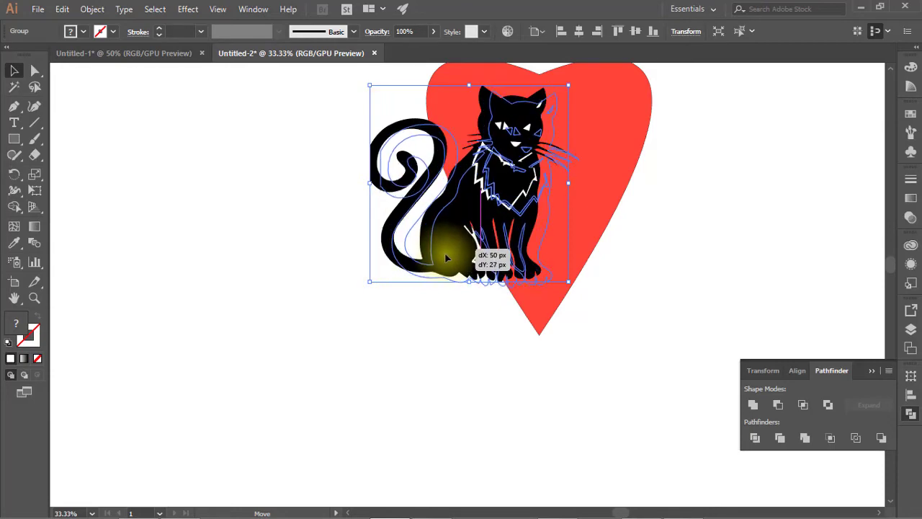
pyautogui.moveTo(441, 265); pyautogui.dragTo(450, 245)
pyautogui.hotkey('ctrl', '+')
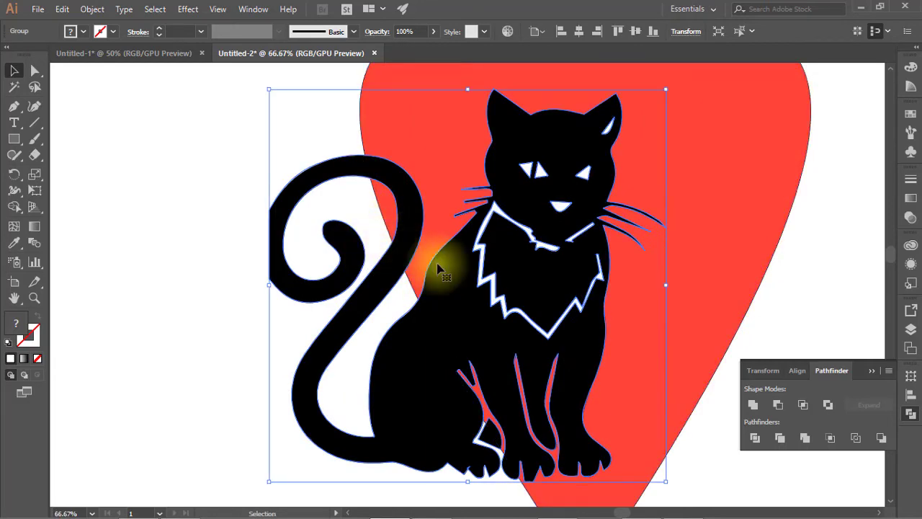
pyautogui.moveTo(415, 399)
pyautogui.mouseDown()
pyautogui.moveTo(432, 367)
pyautogui.moveTo(408, 397)
pyautogui.moveTo(418, 390)
pyautogui.mouseUp()
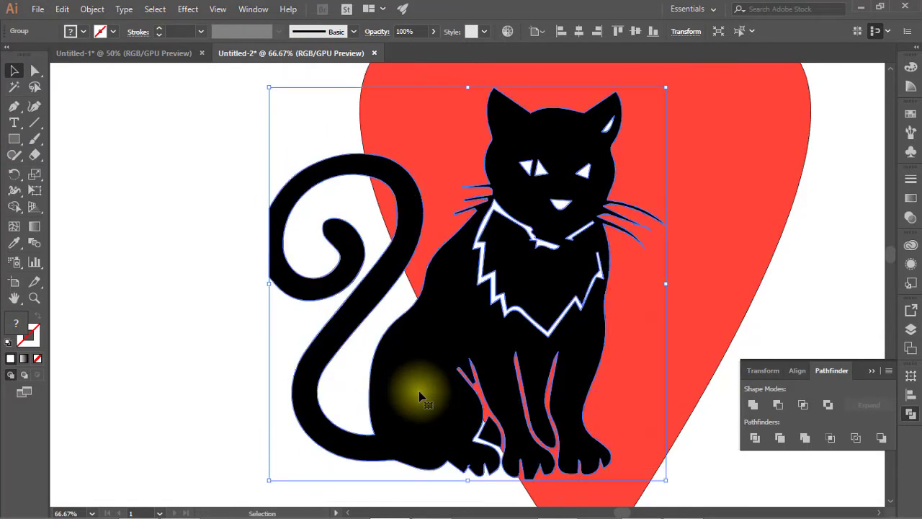
pyautogui.hotkey('ctrl', '0')
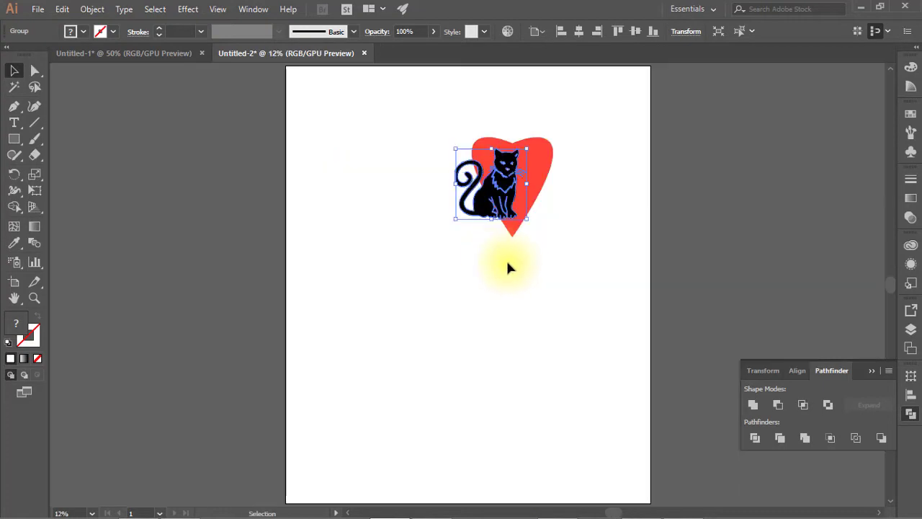
pyautogui.click(576, 286)
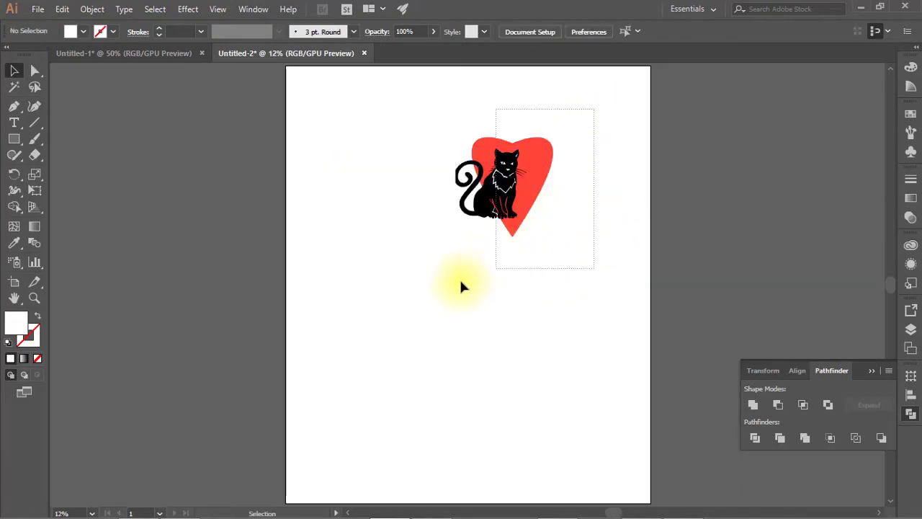
pyautogui.moveTo(414, 291); pyautogui.dragTo(510, 318)
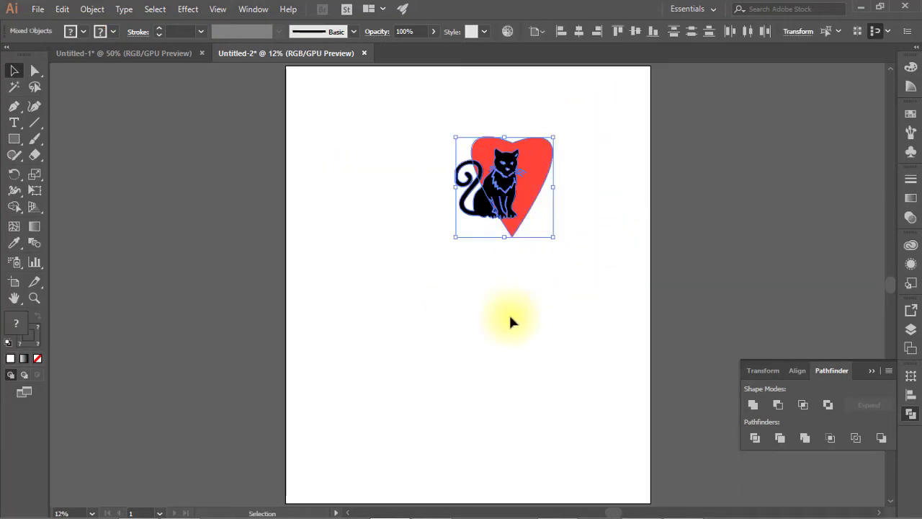
pyautogui.click(802, 406)
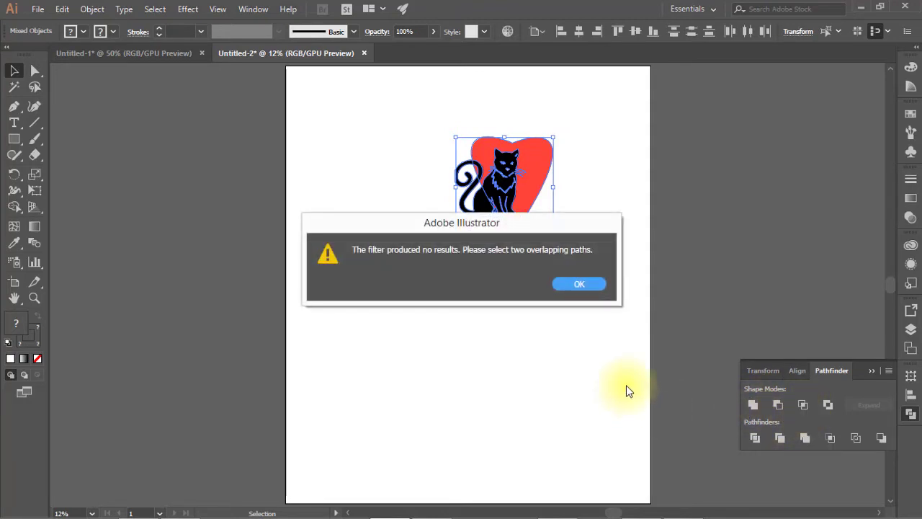
pyautogui.click(580, 283)
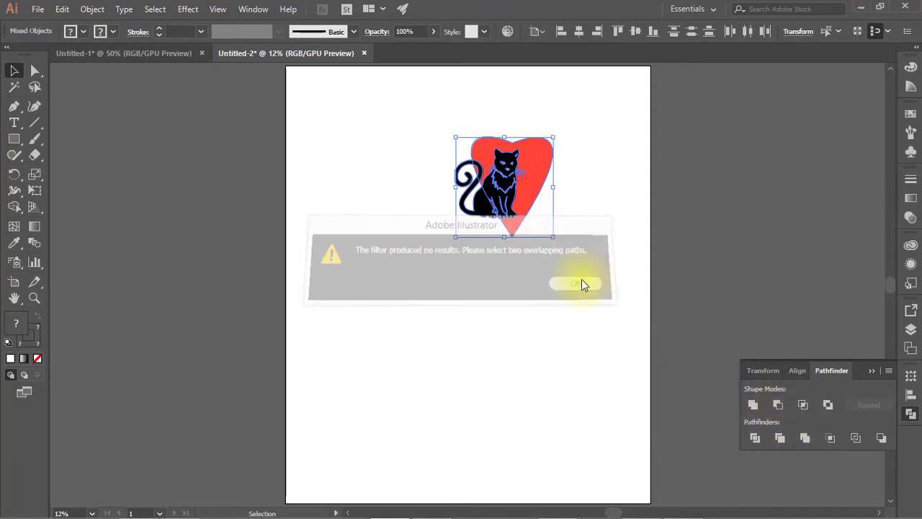
pyautogui.click(778, 406)
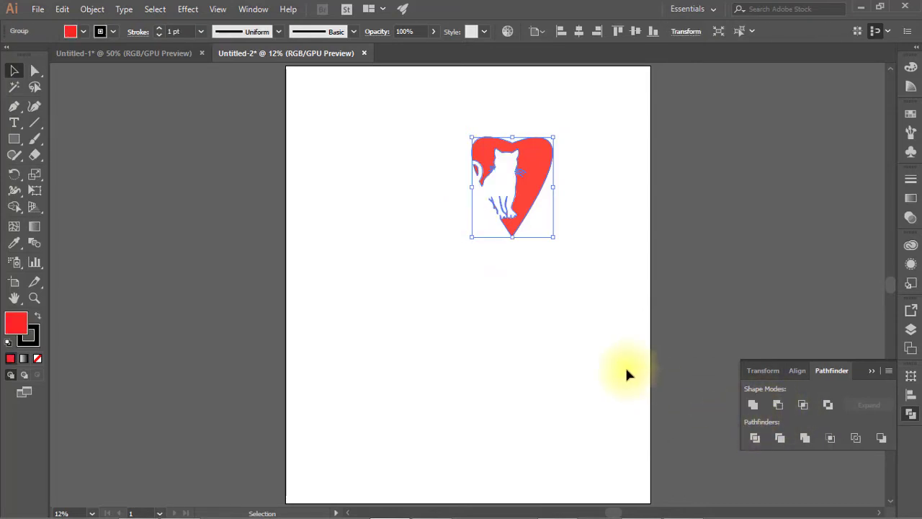
pyautogui.hotkey('ctrl', 'z')
pyautogui.click(828, 404)
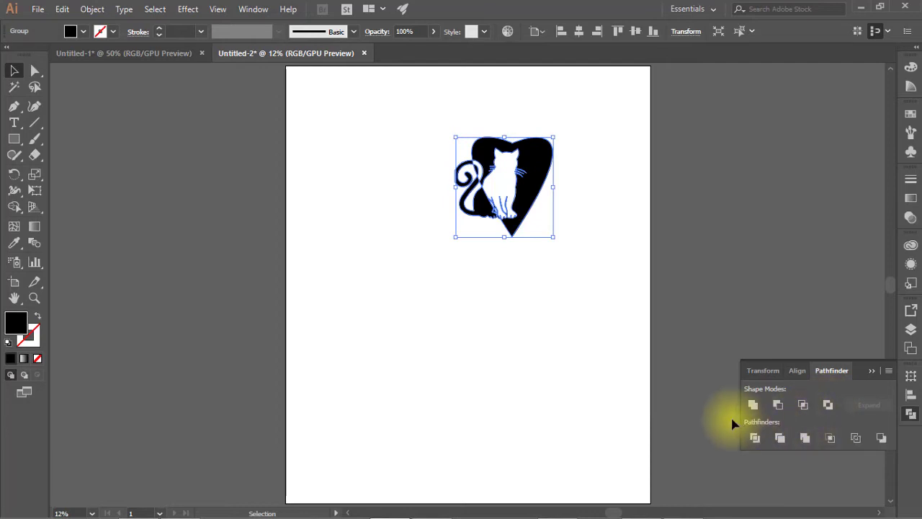
pyautogui.hotkey('ctrl', 'z')
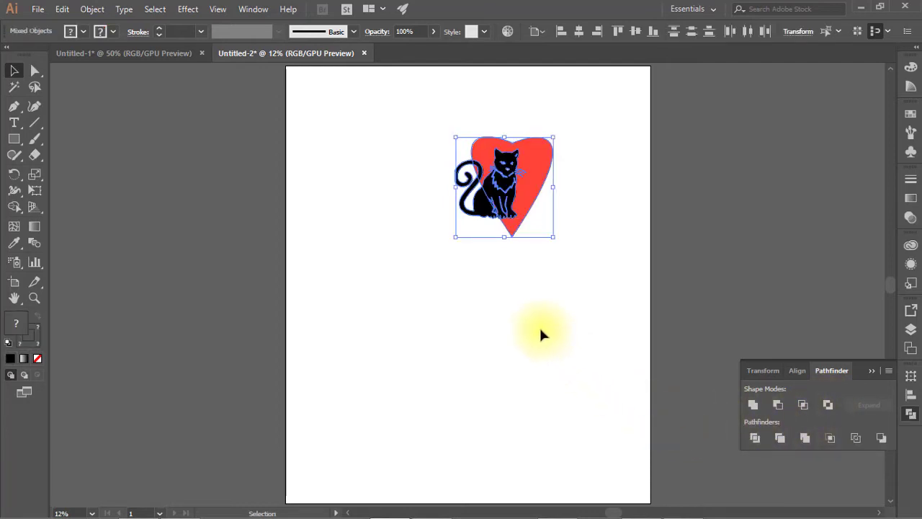
pyautogui.click(535, 331)
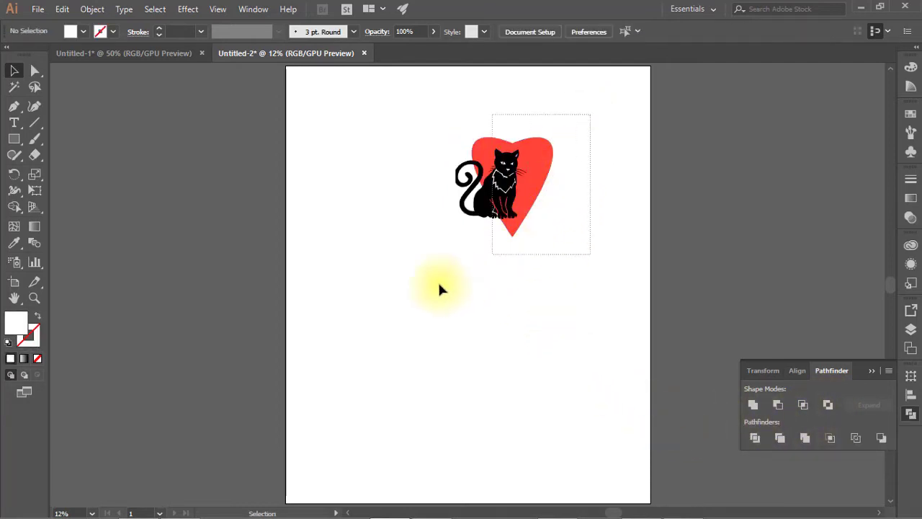
pyautogui.moveTo(441, 288); pyautogui.dragTo(394, 310)
pyautogui.click(826, 403)
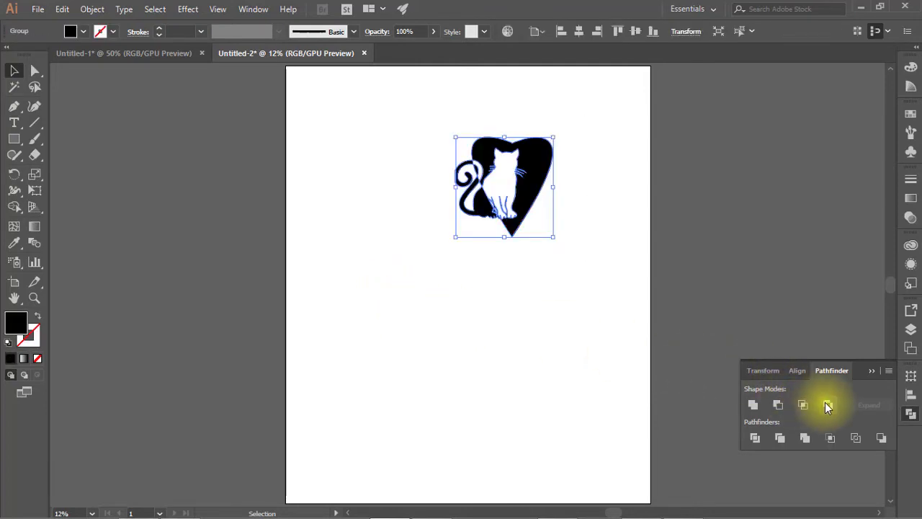
pyautogui.hotkey('ctrl', 'z')
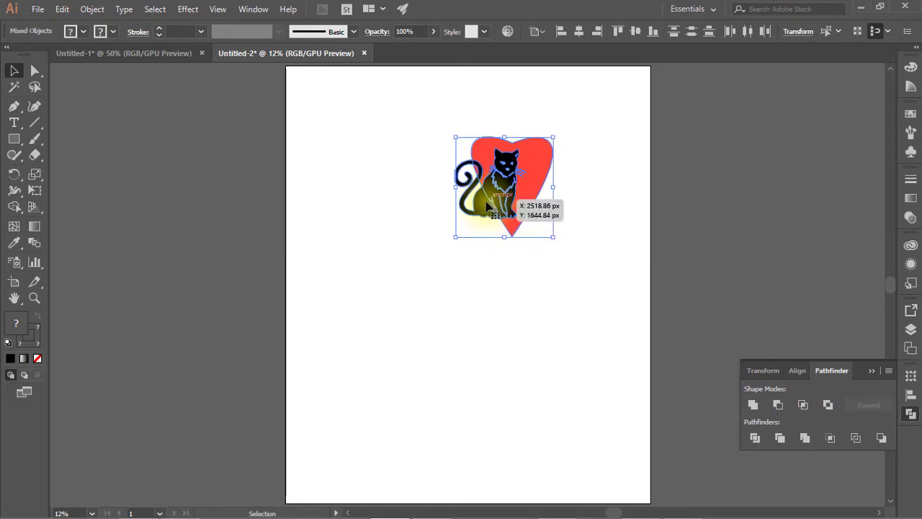
pyautogui.click(575, 222)
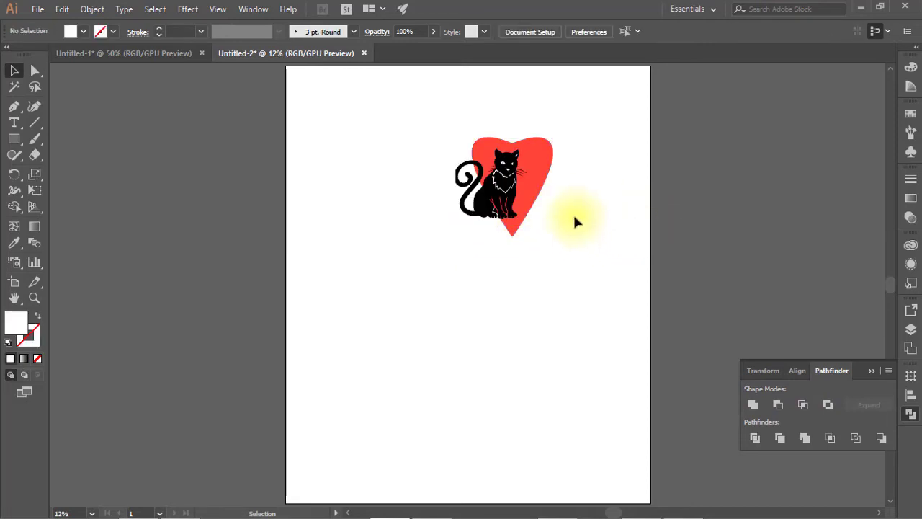
pyautogui.click(534, 186)
# Bring the heart in front of the cat and cut the cat shape out of it
pyautogui.rightClick(528, 180)
pyautogui.moveTo(569, 386)
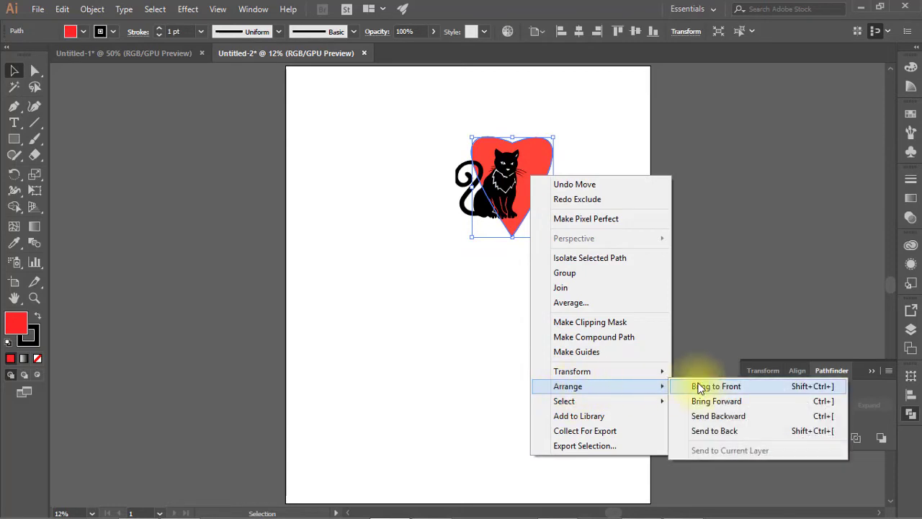
pyautogui.click(731, 392)
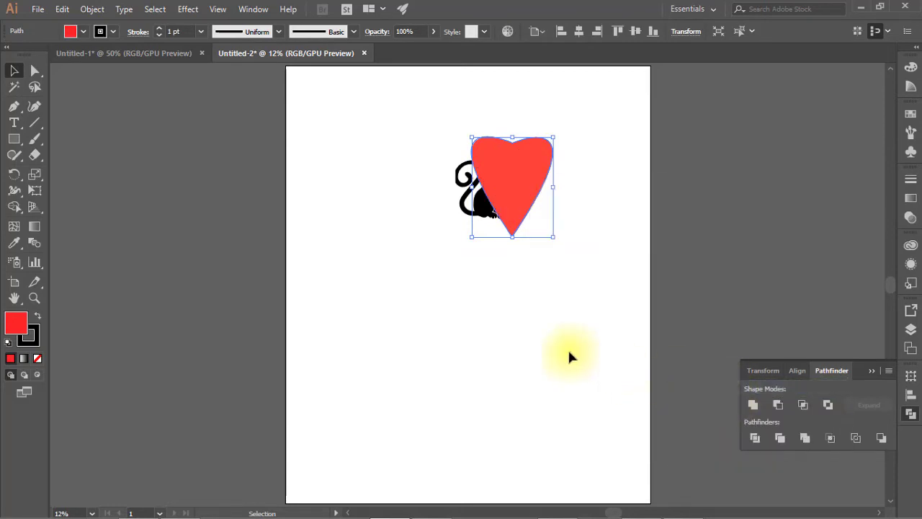
pyautogui.click(588, 185)
pyautogui.moveTo(588, 132); pyautogui.dragTo(418, 321)
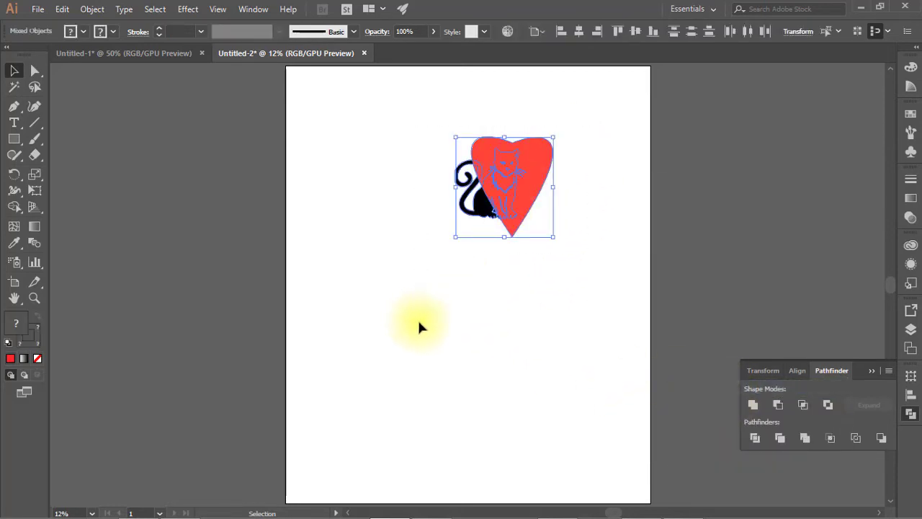
pyautogui.click(821, 403)
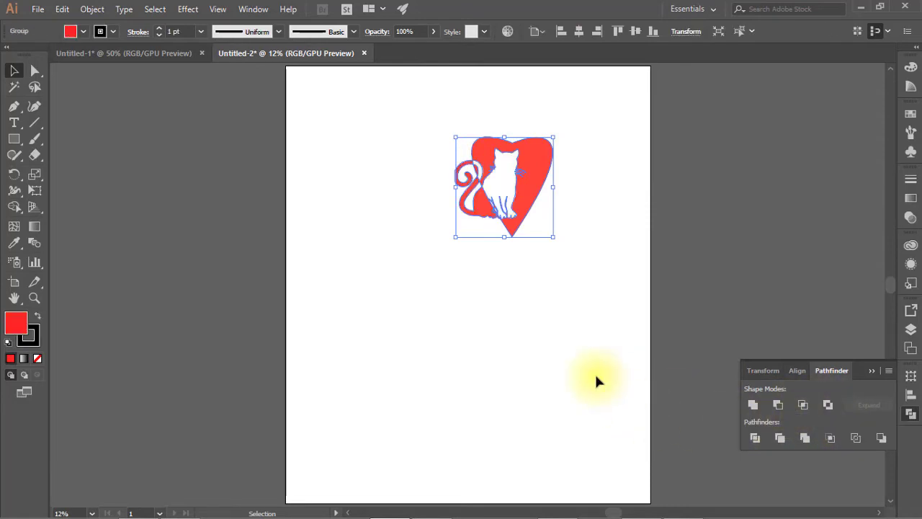
pyautogui.click(564, 361)
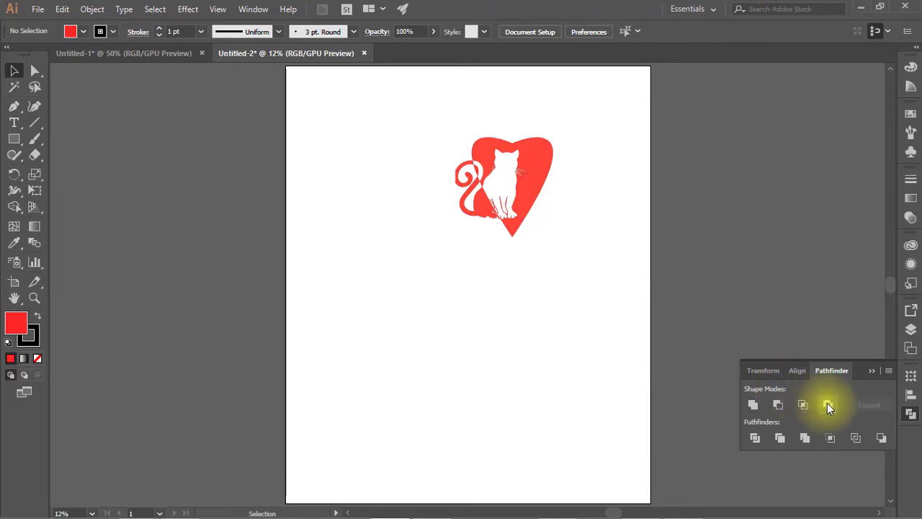
# Fit the artboard in view, open the Character panel, and reselect the cat-heart artwork
pyautogui.hotkey('ctrl', '=')
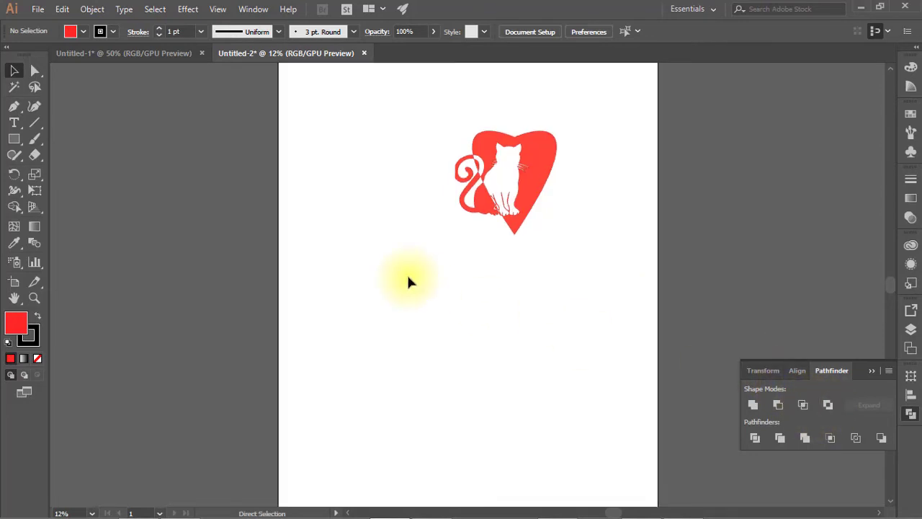
pyautogui.hotkey('ctrl', '=')
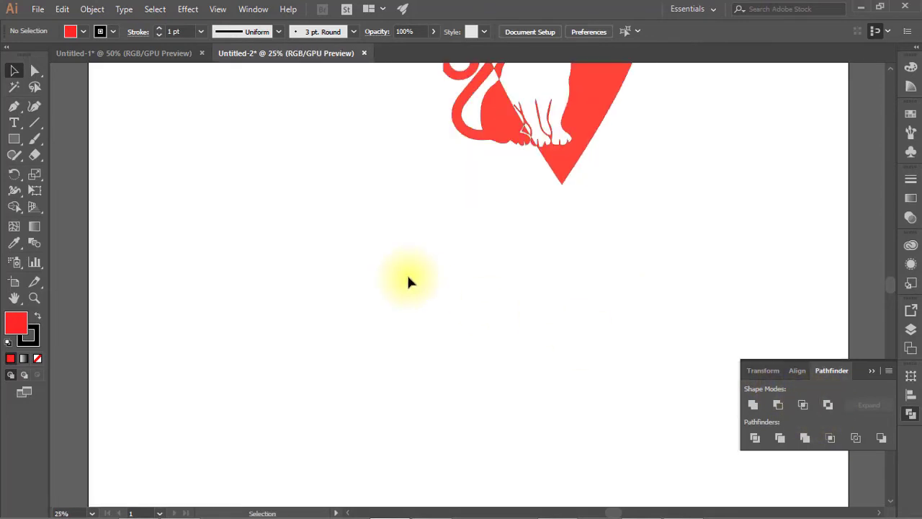
pyautogui.hotkey('ctrl', '-')
pyautogui.hotkey('ctrl', '-')
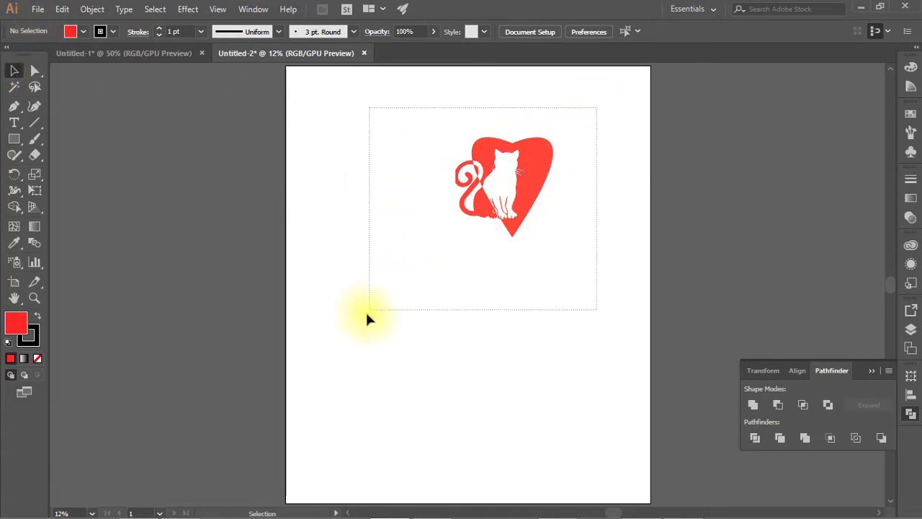
pyautogui.moveTo(367, 315); pyautogui.dragTo(369, 310)
pyautogui.rightClick(543, 164)
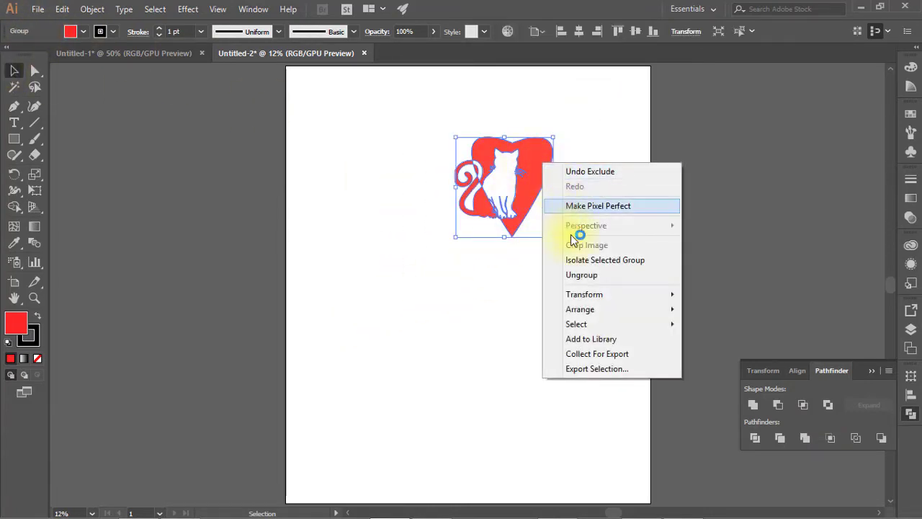
pyautogui.click(401, 272)
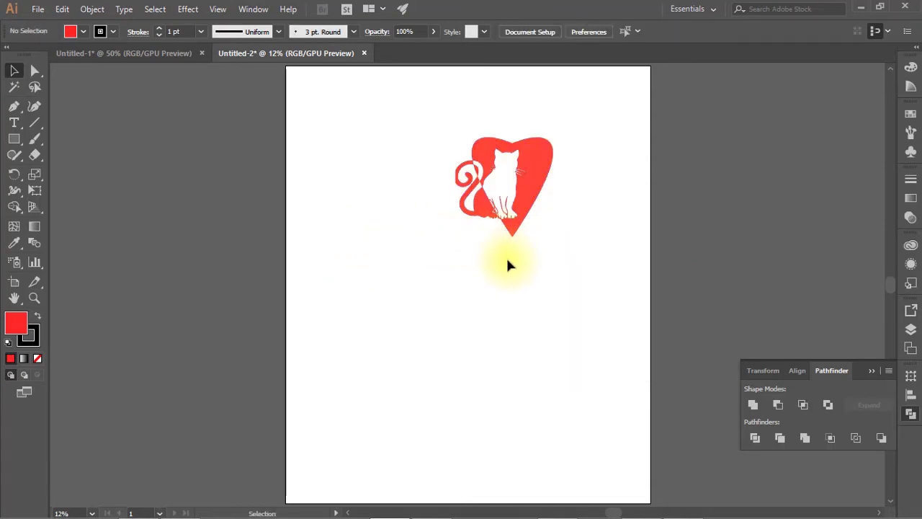
pyautogui.hotkey('ctrl', 't')
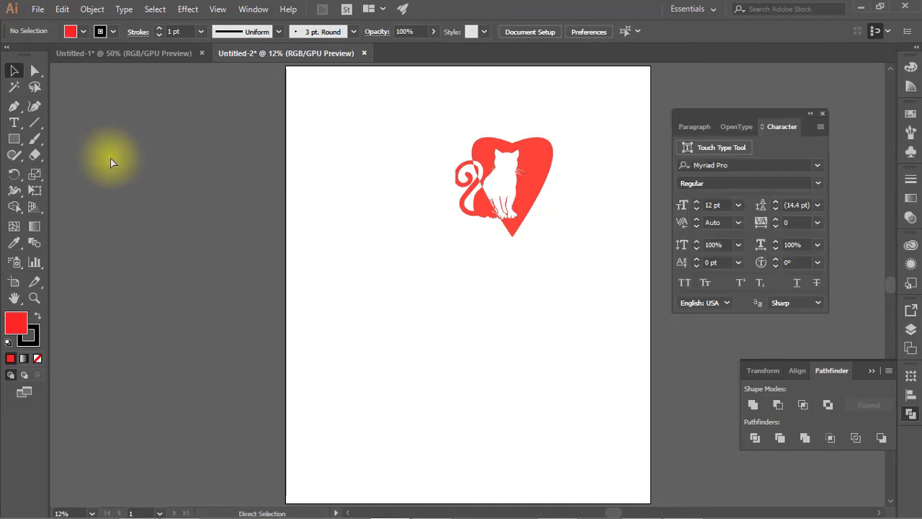
pyautogui.click(545, 155)
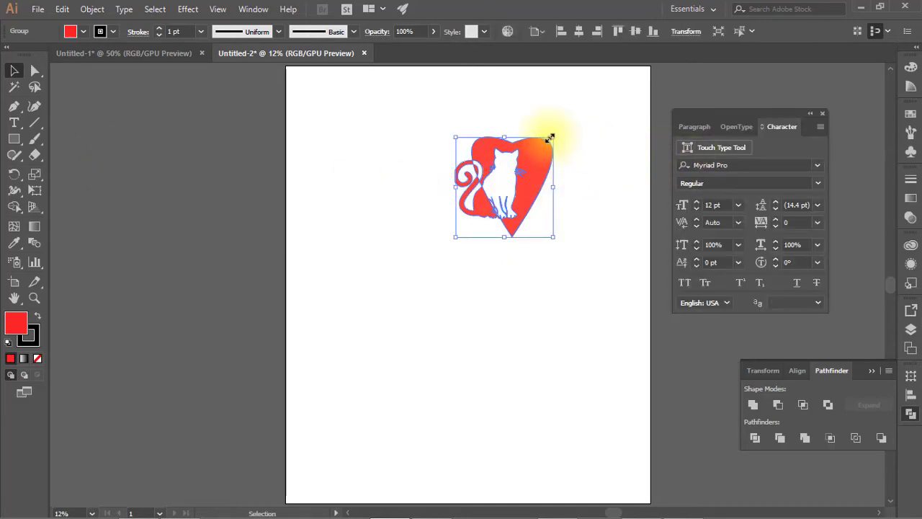
# Enlarge the cat-heart artwork proportionally and move it lower on the artboard
pyautogui.moveTo(553, 136); pyautogui.dragTo(655, 73)
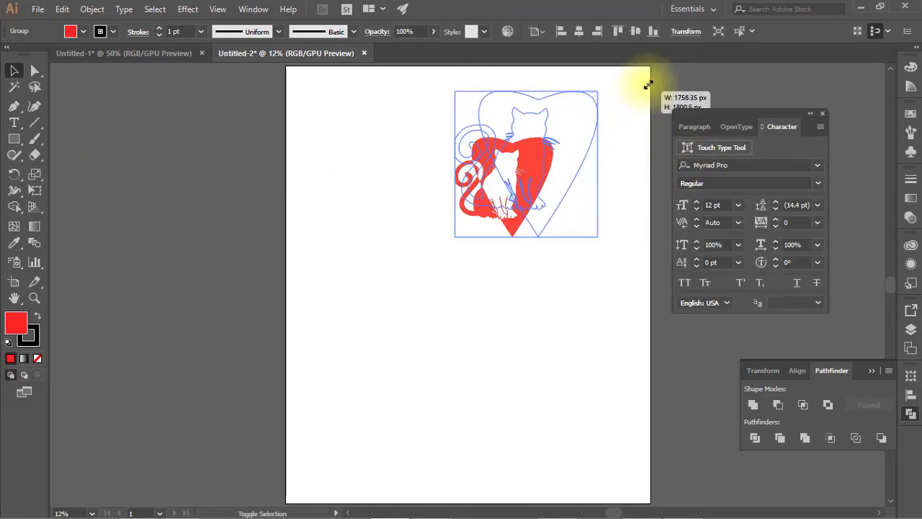
pyautogui.moveTo(574, 157); pyautogui.dragTo(526, 245)
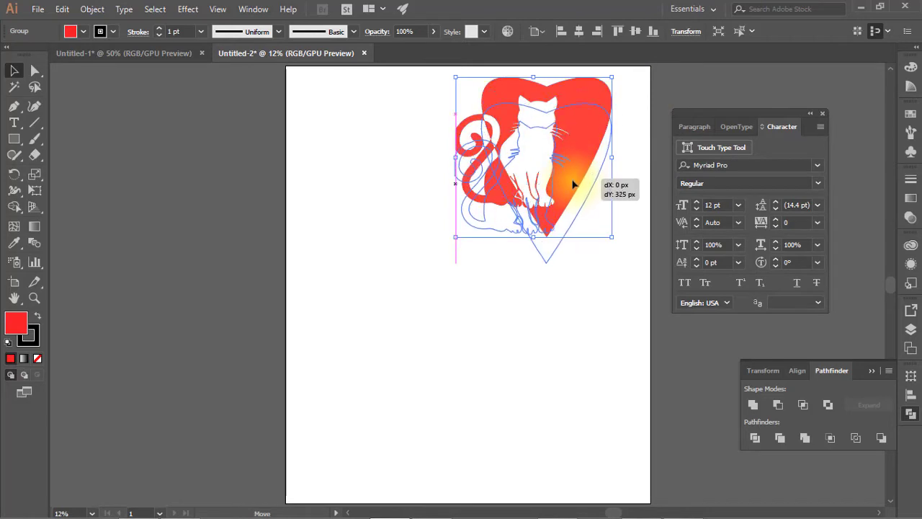
pyautogui.click(524, 298)
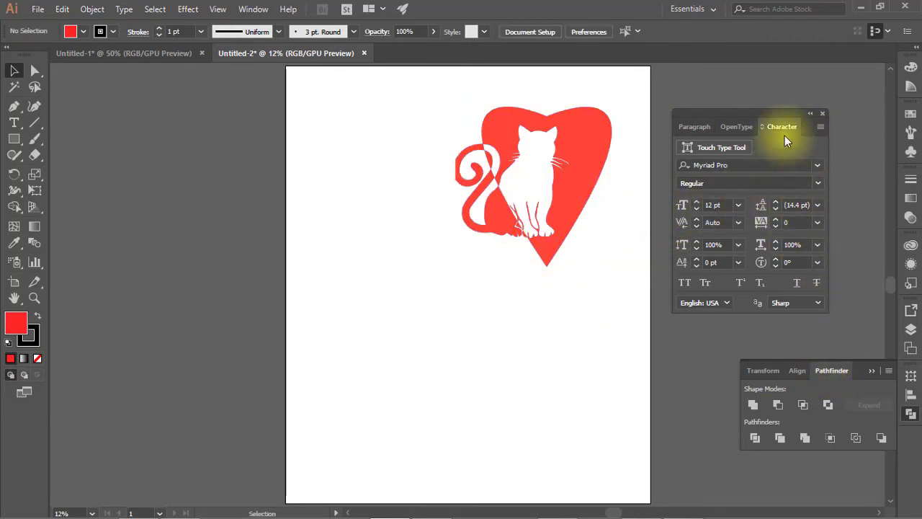
# Collapse the Character panel to icons and dock it beside the other panels
pyautogui.click(809, 114)
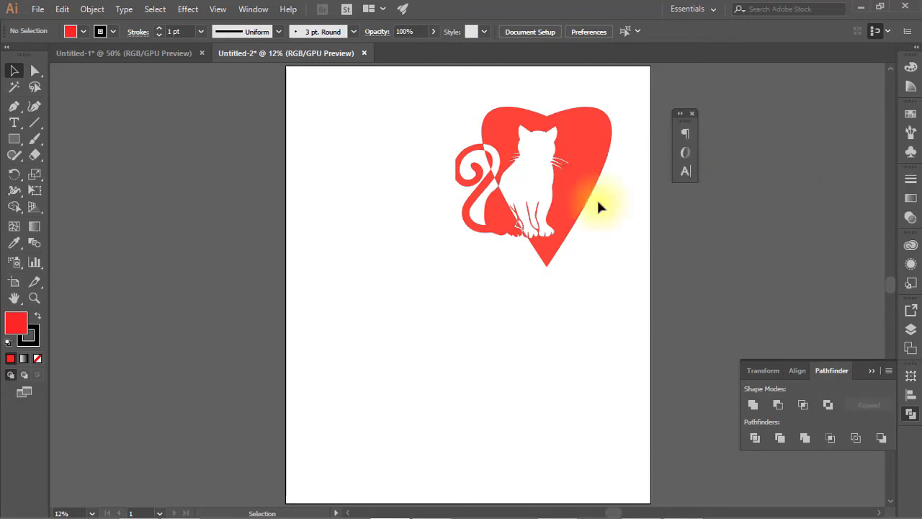
pyautogui.moveTo(680, 121); pyautogui.dragTo(727, 121)
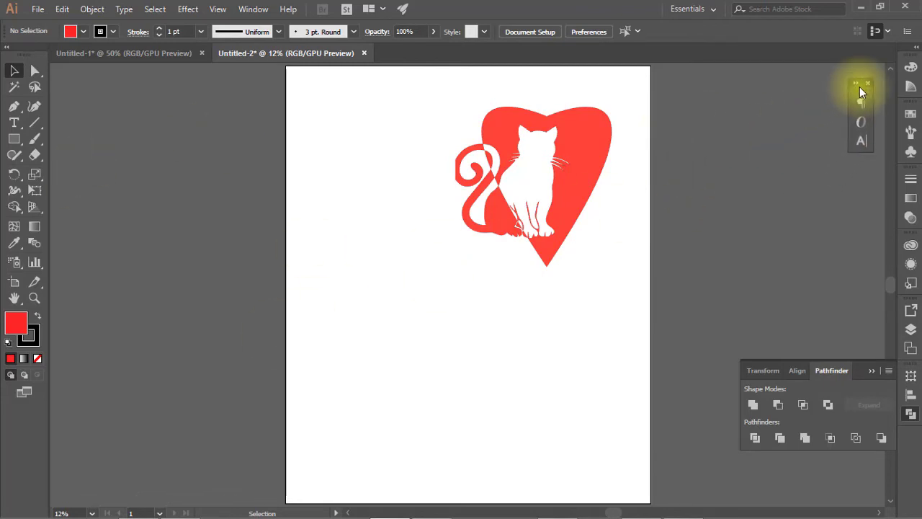
pyautogui.moveTo(811, 135); pyautogui.dragTo(867, 77)
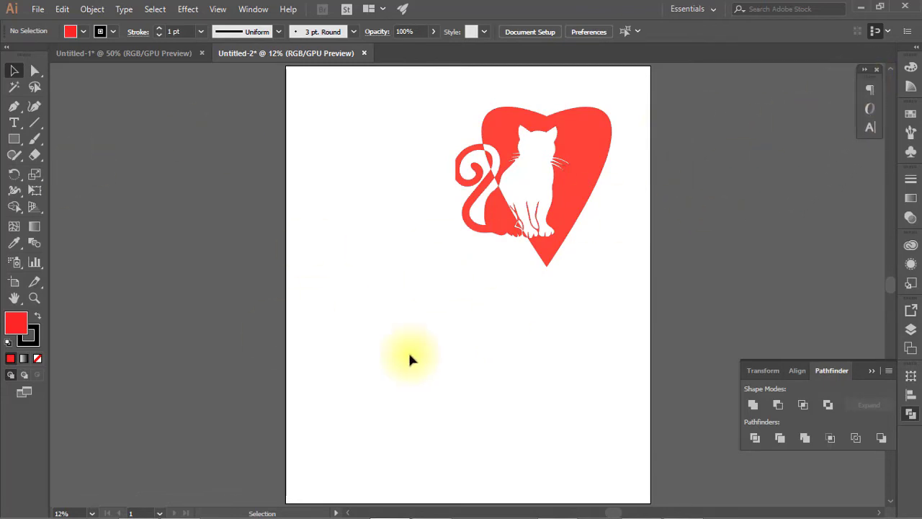
# Start a 600 pt text object left of the heart and delete the Lorem ipsum placeholder
pyautogui.click(14, 122)
pyautogui.click(369, 155)
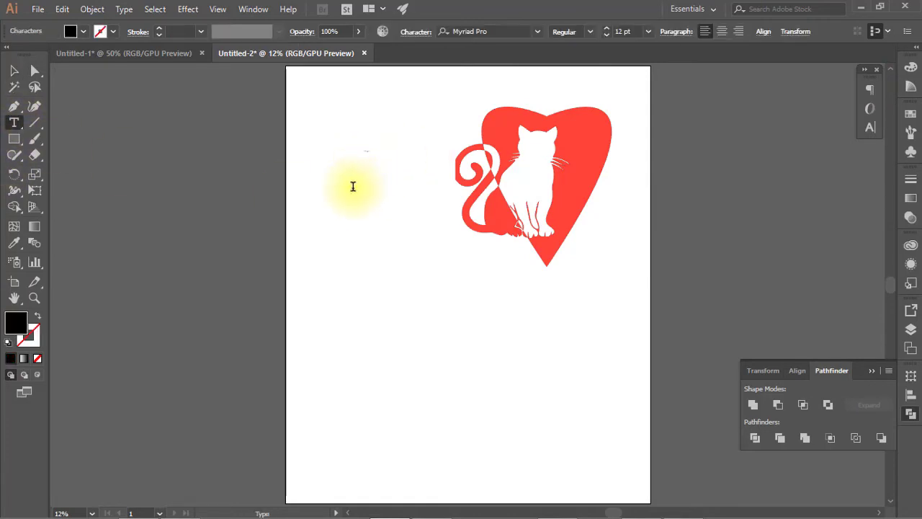
pyautogui.click(649, 33)
pyautogui.click(660, 272)
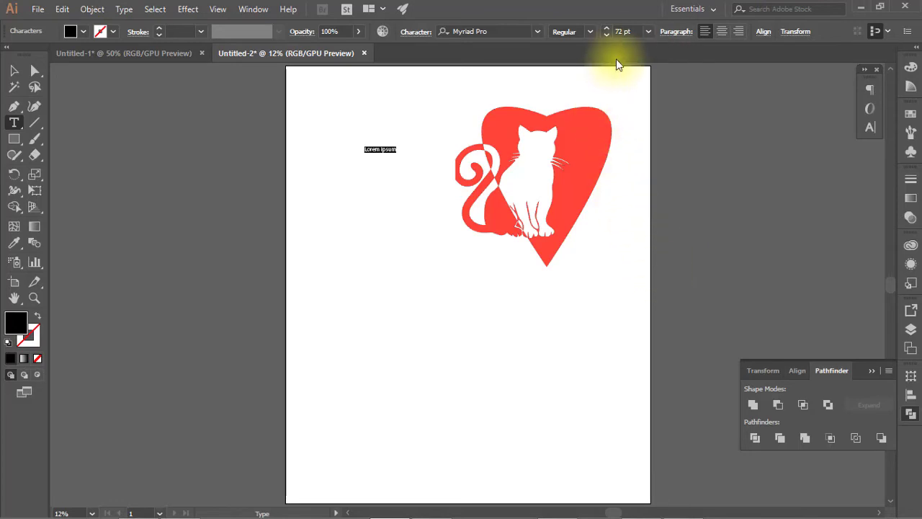
pyautogui.doubleClick(624, 31)
pyautogui.write('600')
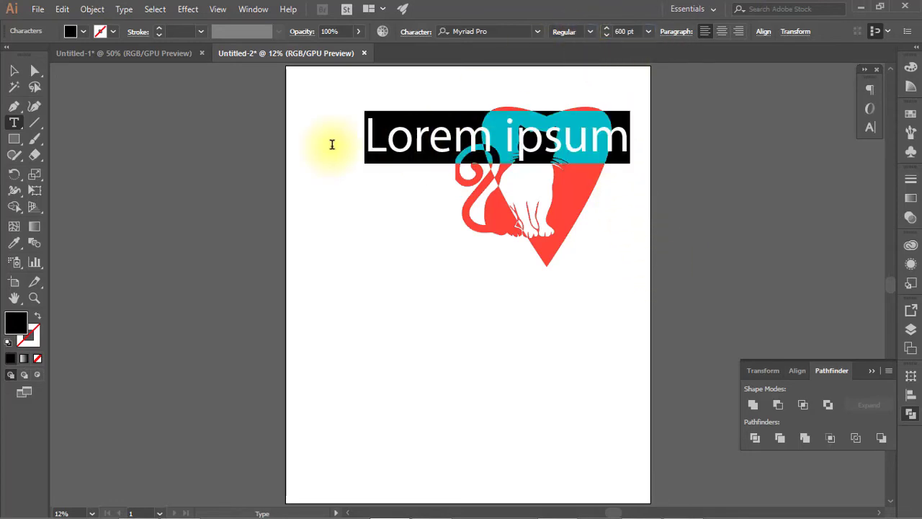
pyautogui.moveTo(364, 140); pyautogui.dragTo(655, 145)
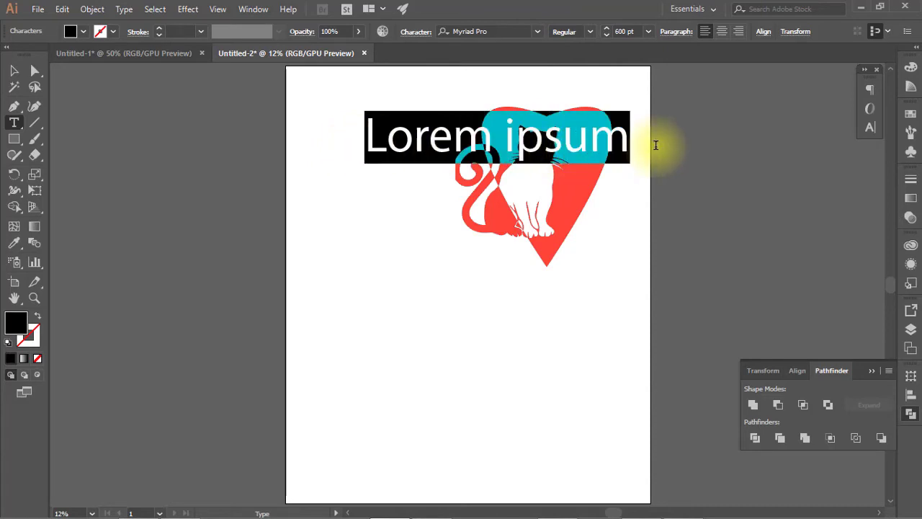
pyautogui.press('BackSpace')
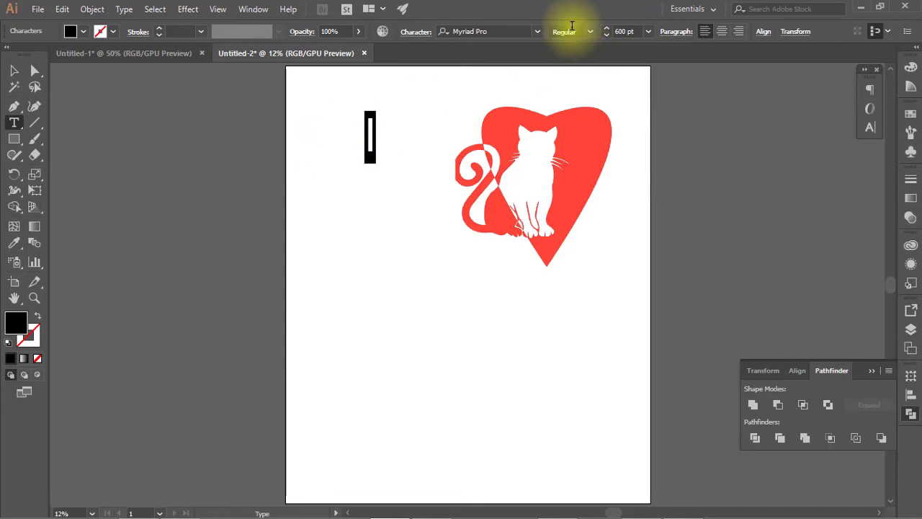
# Set the letter's font to Bonbon Regular
pyautogui.click(520, 31)
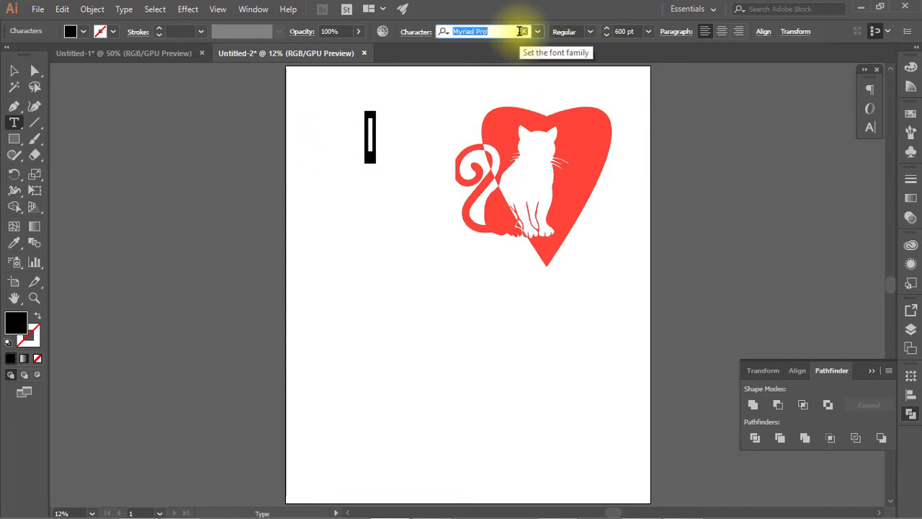
pyautogui.write('bon')
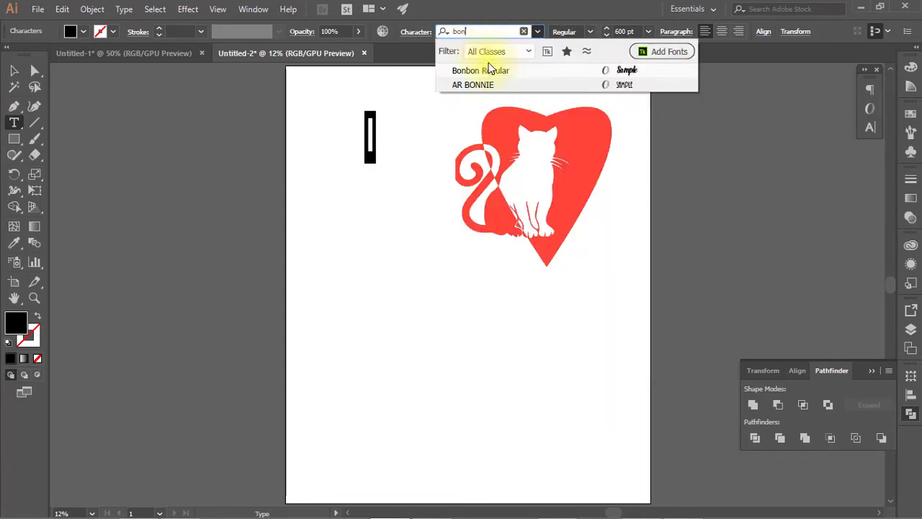
pyautogui.click(492, 76)
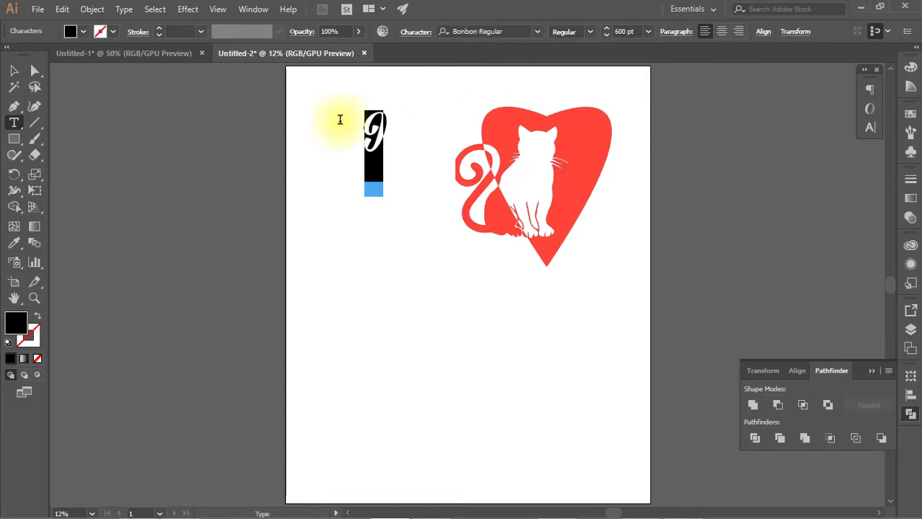
pyautogui.click(12, 70)
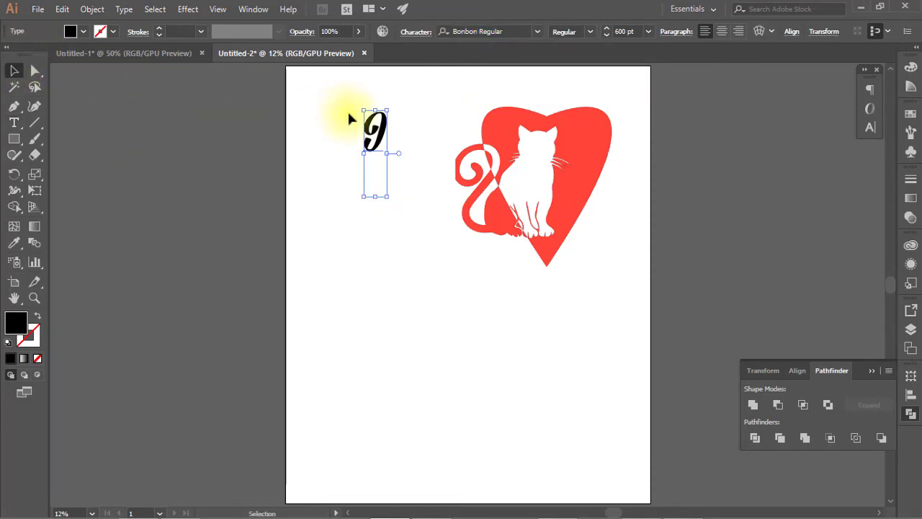
# Increase the g to 900 pt and move it closer to the heart
pyautogui.click(625, 32)
pyautogui.write('00')
pyautogui.press('Return')
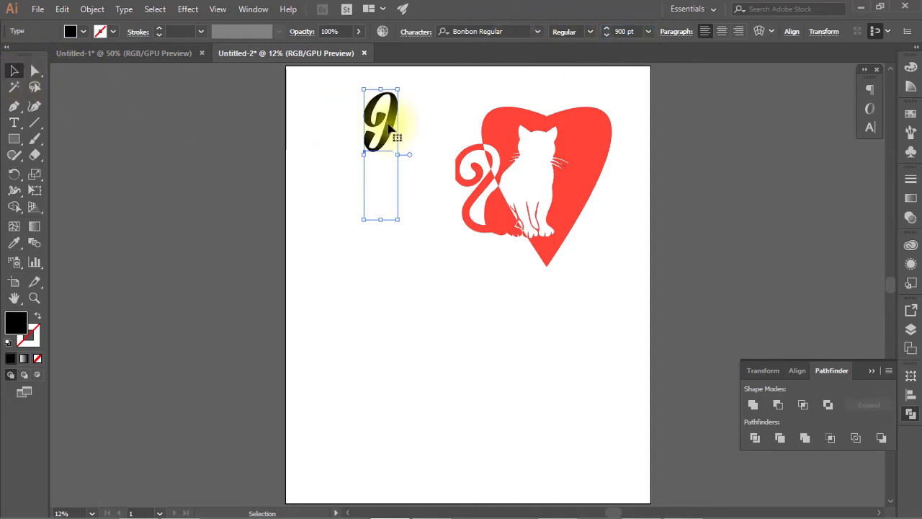
pyautogui.moveTo(392, 135); pyautogui.dragTo(447, 189)
# Rotate the g slightly and nudge it snug against the cat's curly tail
pyautogui.scroll(2, 447, 189)
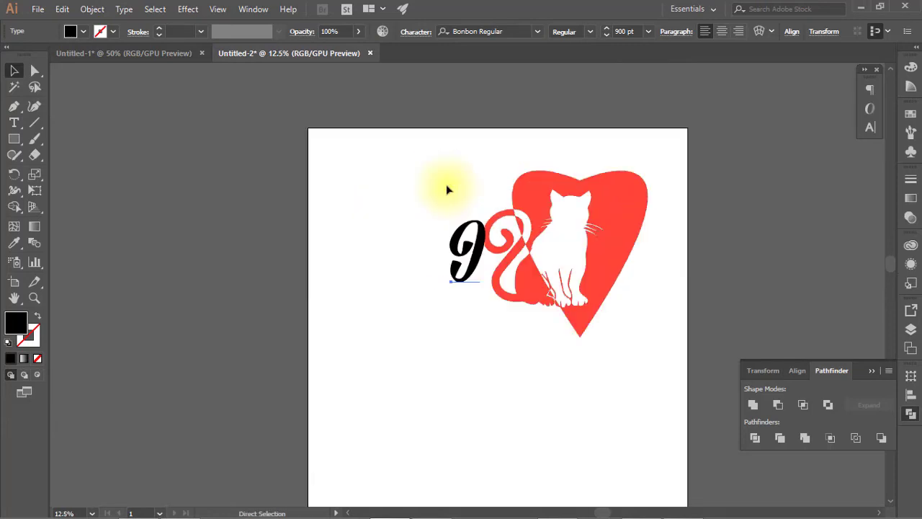
pyautogui.scroll(2, 439, 181)
pyautogui.moveTo(498, 203); pyautogui.dragTo(164, 259)
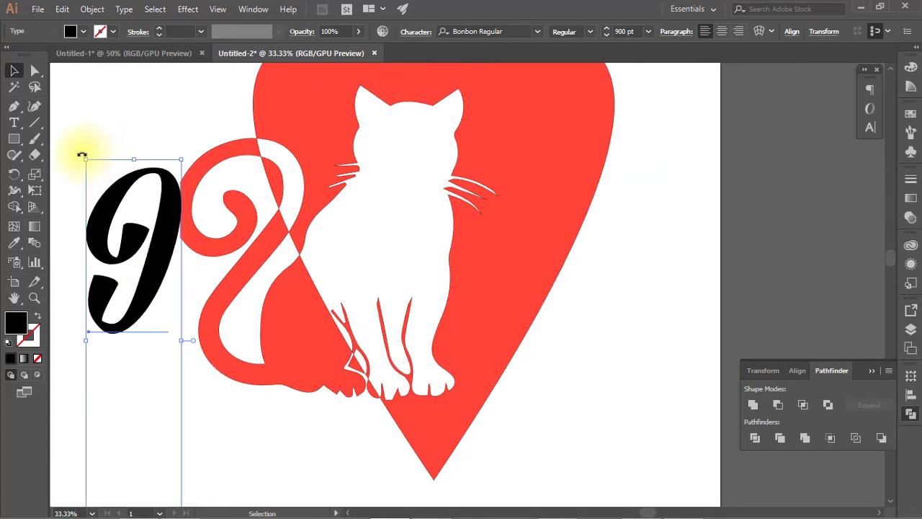
pyautogui.moveTo(82, 155); pyautogui.dragTo(74, 149)
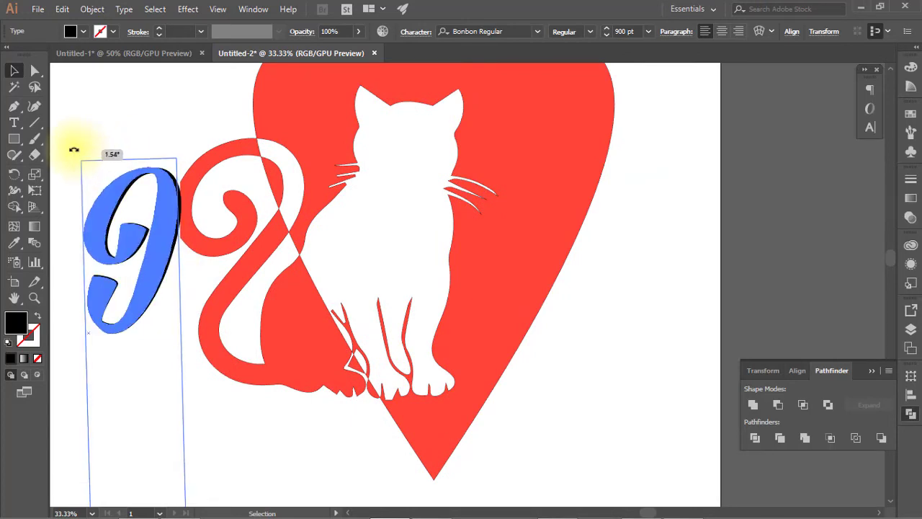
pyautogui.moveTo(142, 220); pyautogui.dragTo(175, 218)
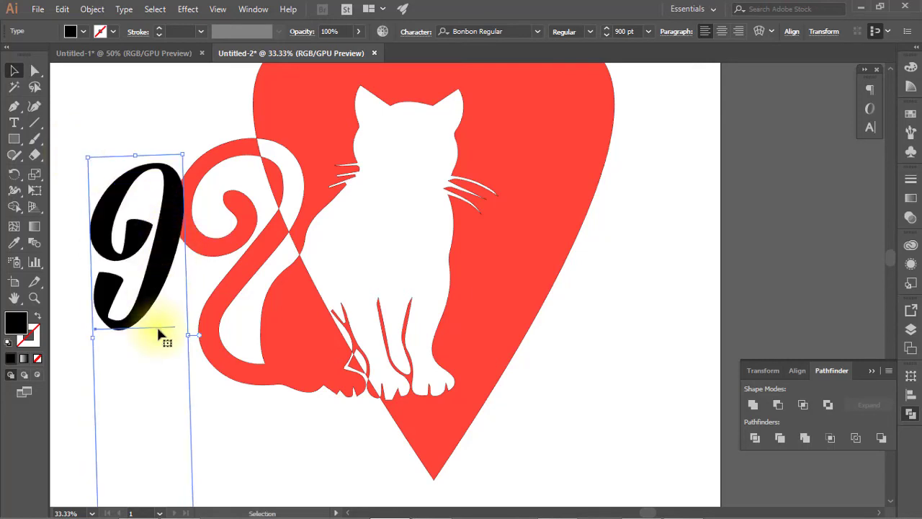
pyautogui.click(146, 118)
pyautogui.hotkey('ctrl', '0')
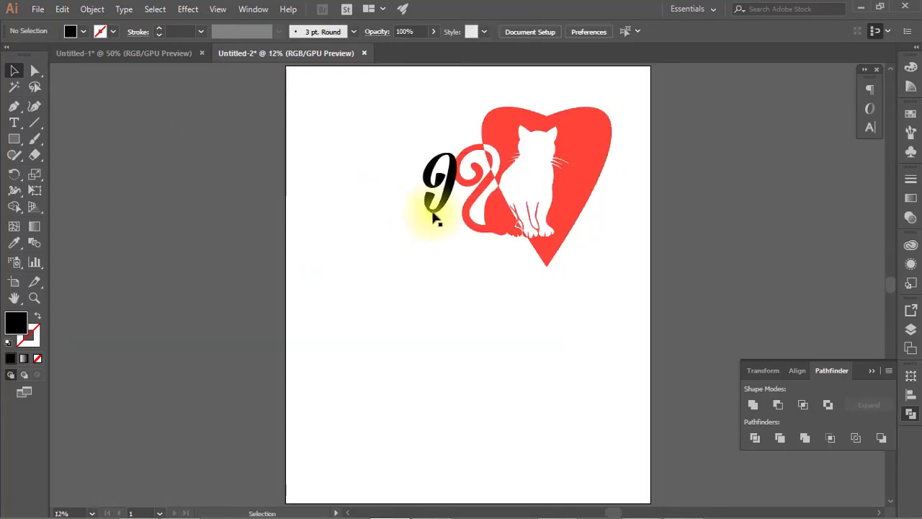
pyautogui.hotkey('ctrl', 't')
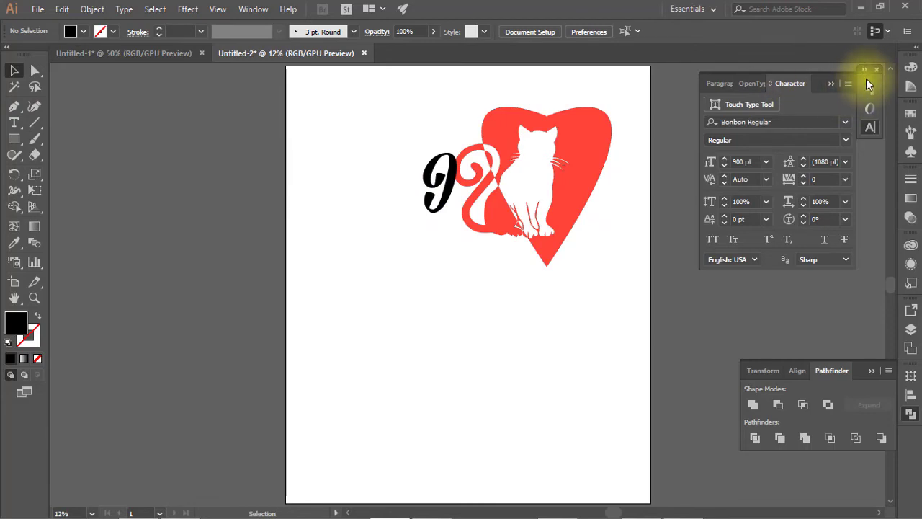
pyautogui.hotkey('ctrl', 't')
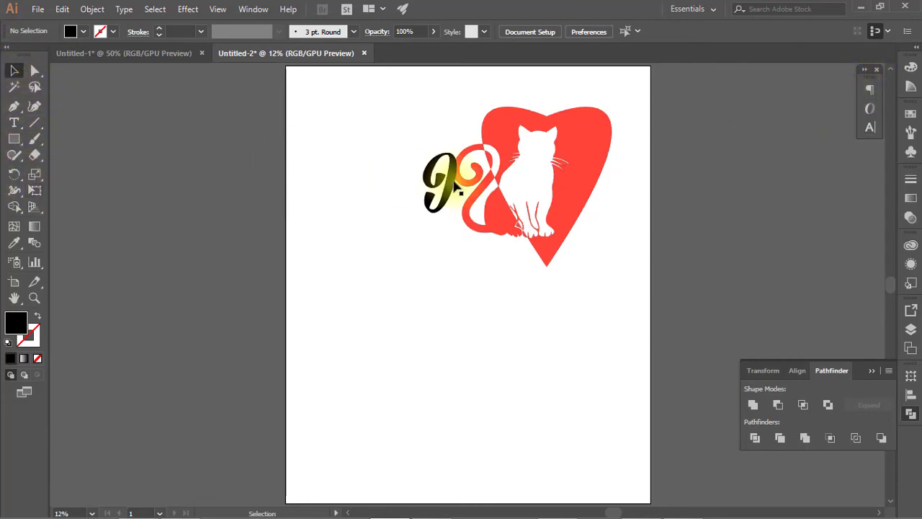
# Enlarge the letter's text frame and set its font size to 1296 pt
pyautogui.click(427, 189)
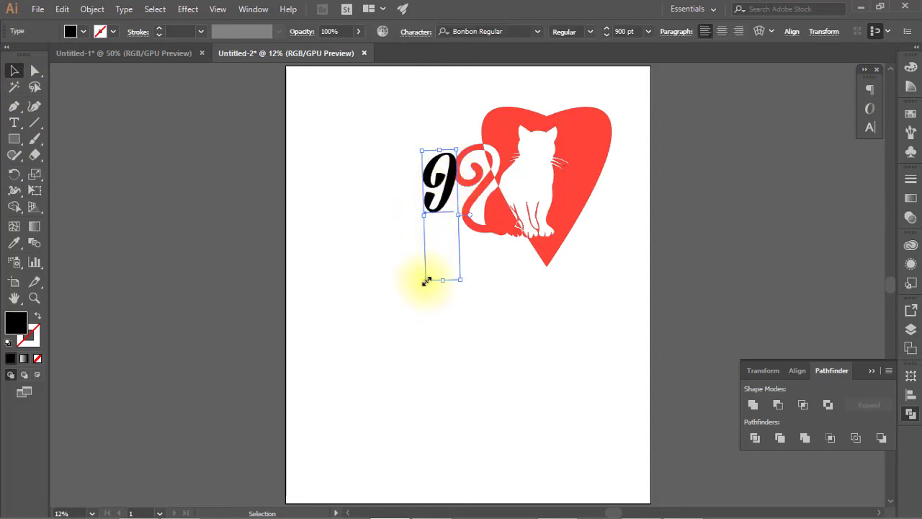
pyautogui.moveTo(426, 281); pyautogui.dragTo(410, 340)
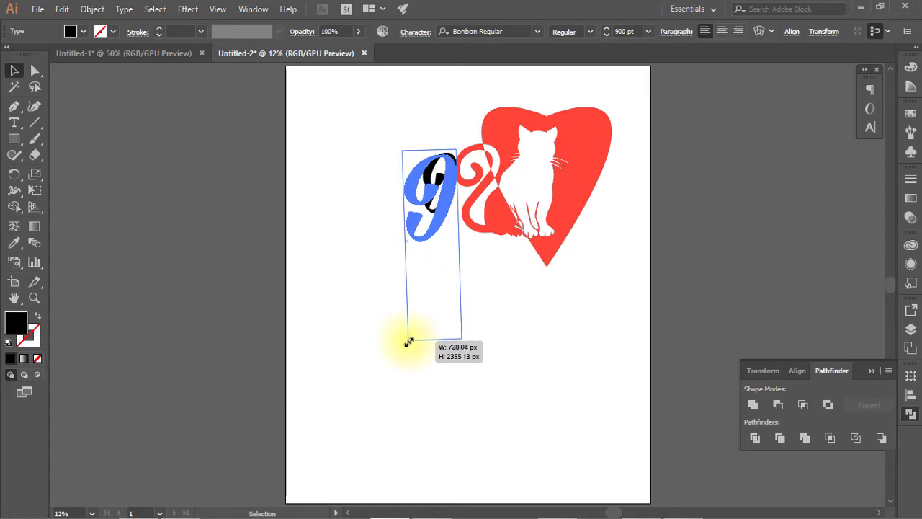
pyautogui.moveTo(410, 340); pyautogui.dragTo(405, 346)
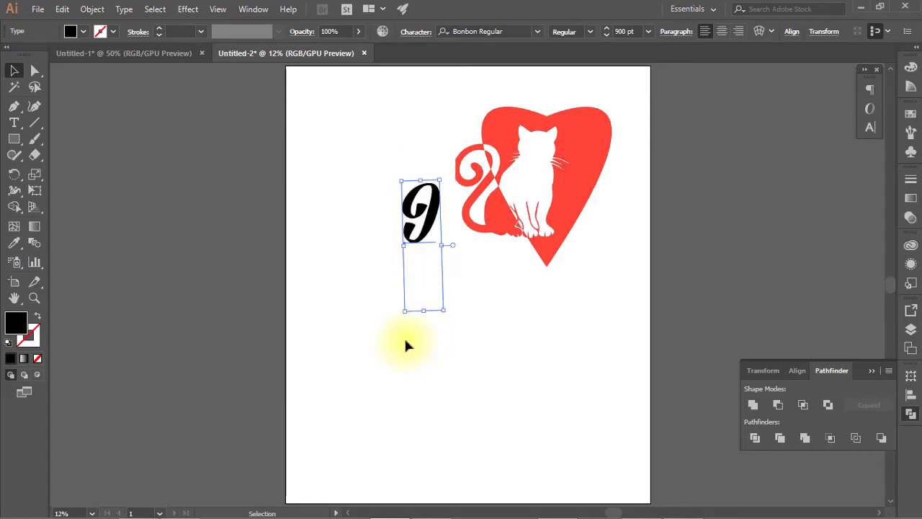
pyautogui.click(435, 208)
pyautogui.moveTo(432, 225); pyautogui.dragTo(449, 192)
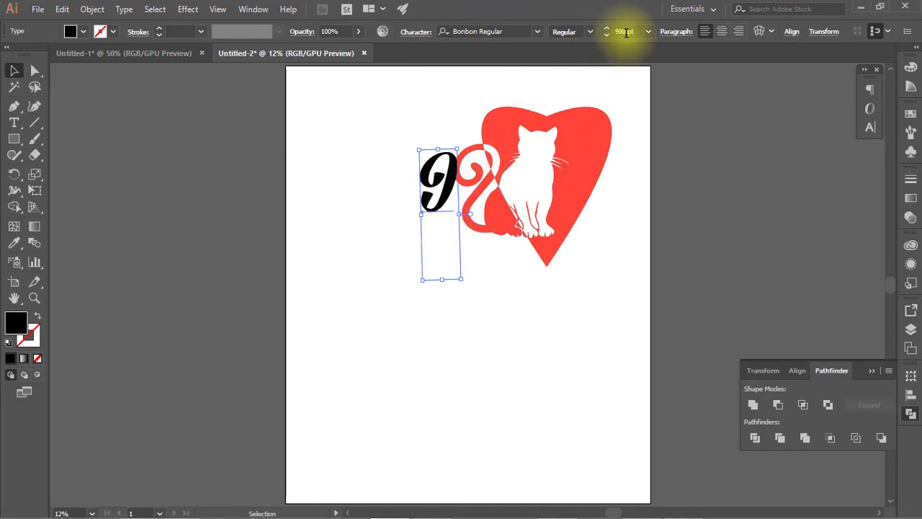
pyautogui.click(627, 32)
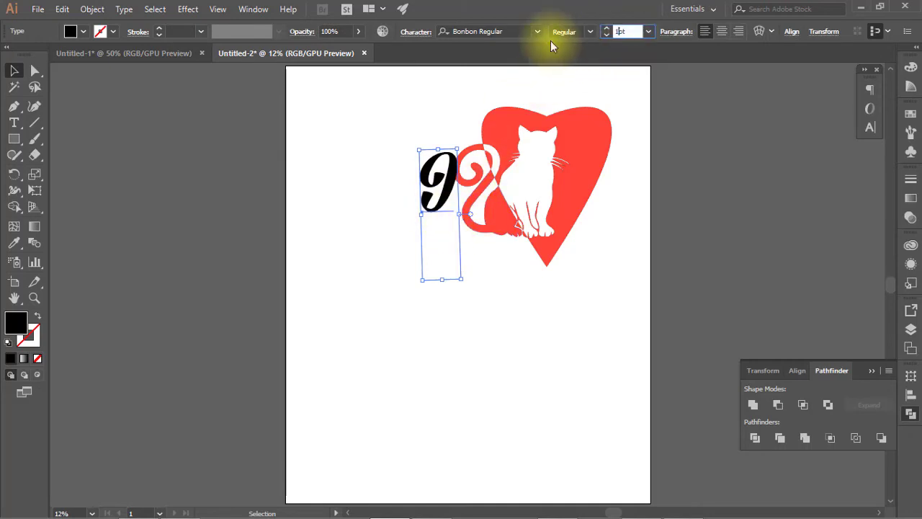
pyautogui.write('1000')
pyautogui.write('1296')
pyautogui.press('Return')
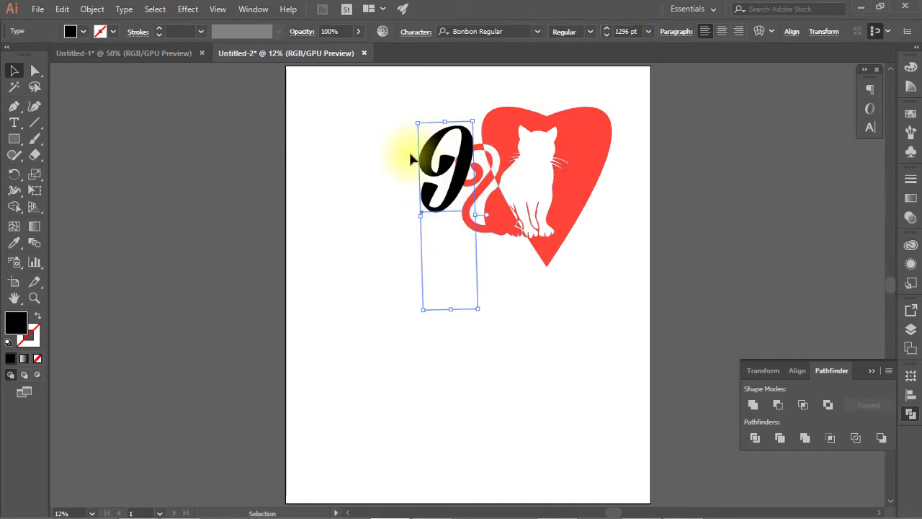
# Position the enlarged letter right beside the cat's curled red tail
pyautogui.moveTo(458, 183)
pyautogui.mouseDown()
pyautogui.moveTo(440, 210)
pyautogui.moveTo(446, 184)
pyautogui.mouseUp()
pyautogui.click(337, 208)
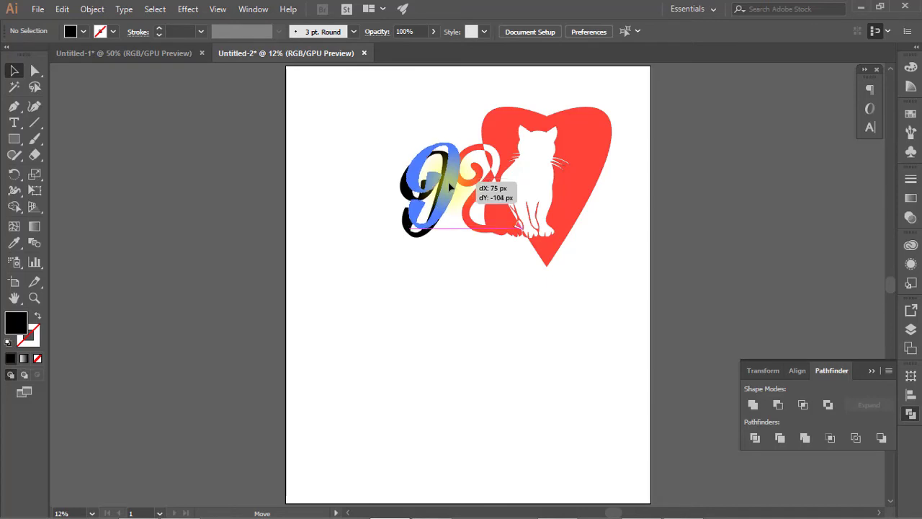
pyautogui.moveTo(449, 182); pyautogui.dragTo(449, 190)
pyautogui.moveTo(449, 229); pyautogui.dragTo(448, 229)
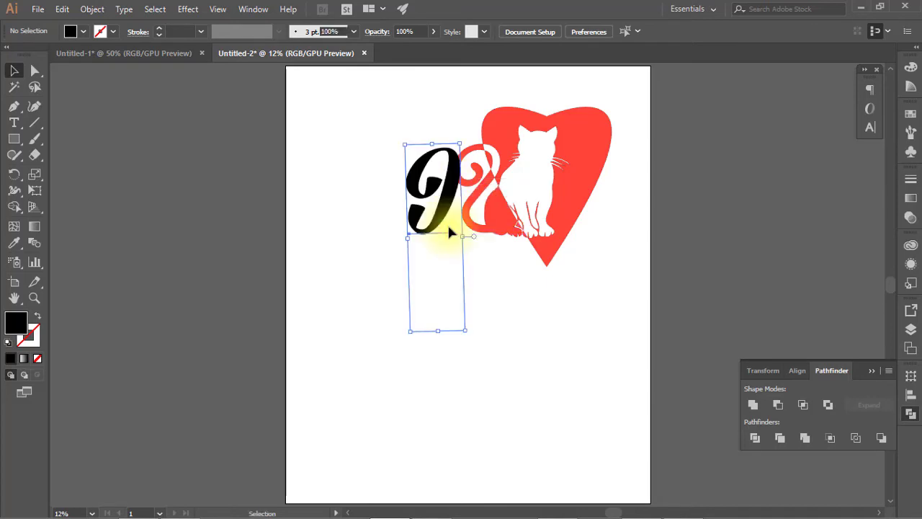
pyautogui.scroll(1, 449, 229)
pyautogui.scroll(1, 449, 229)
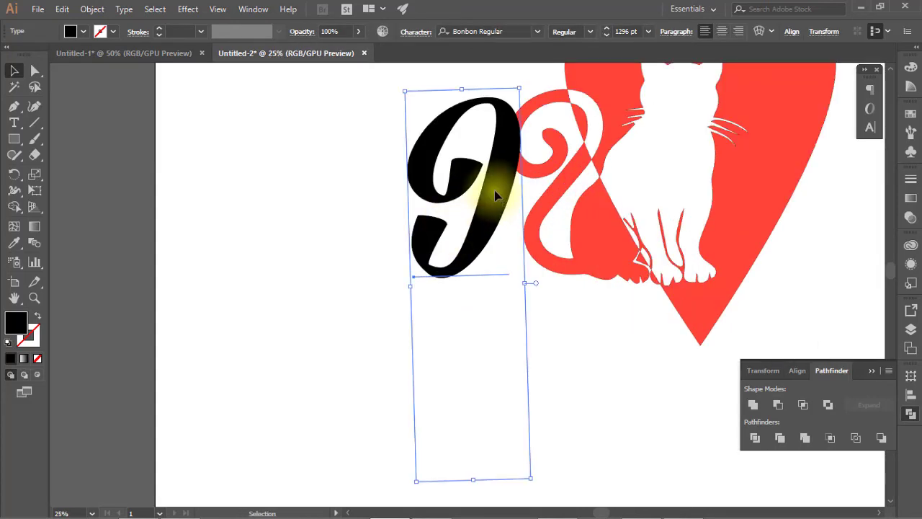
pyautogui.moveTo(490, 190)
pyautogui.mouseDown()
pyautogui.moveTo(476, 190)
pyautogui.moveTo(489, 191)
pyautogui.mouseUp()
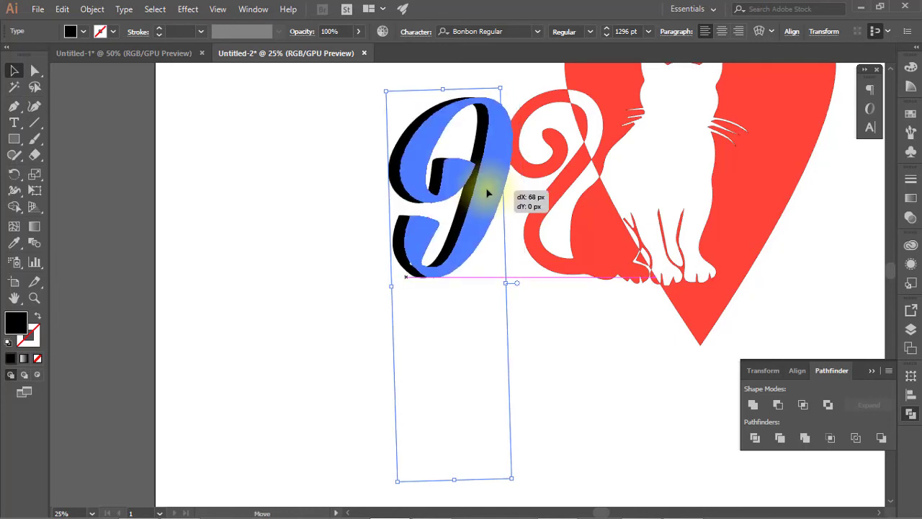
pyautogui.click(284, 171)
pyautogui.hotkey('ctrl', '0')
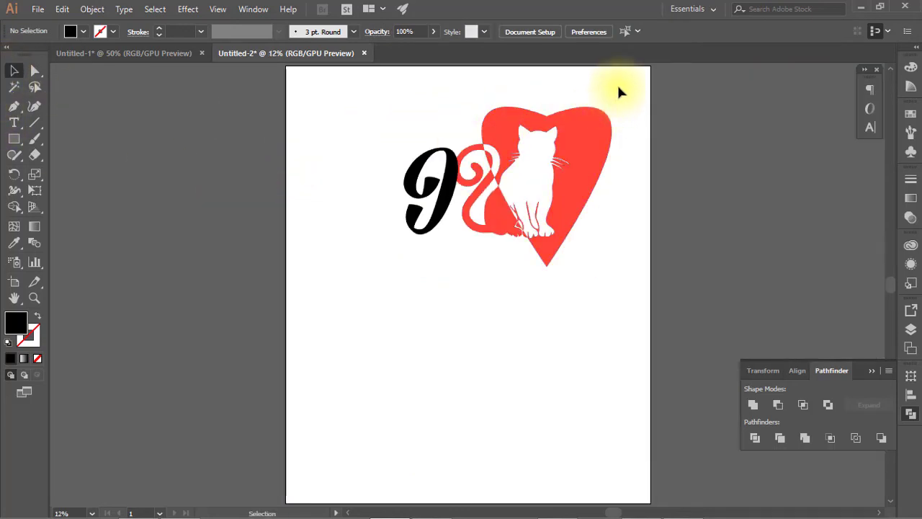
# Group the g with the cat heart, centre the group horizontally, and hide the recorder
pyautogui.hotkey('ctrl', 'a')
pyautogui.rightClick(570, 186)
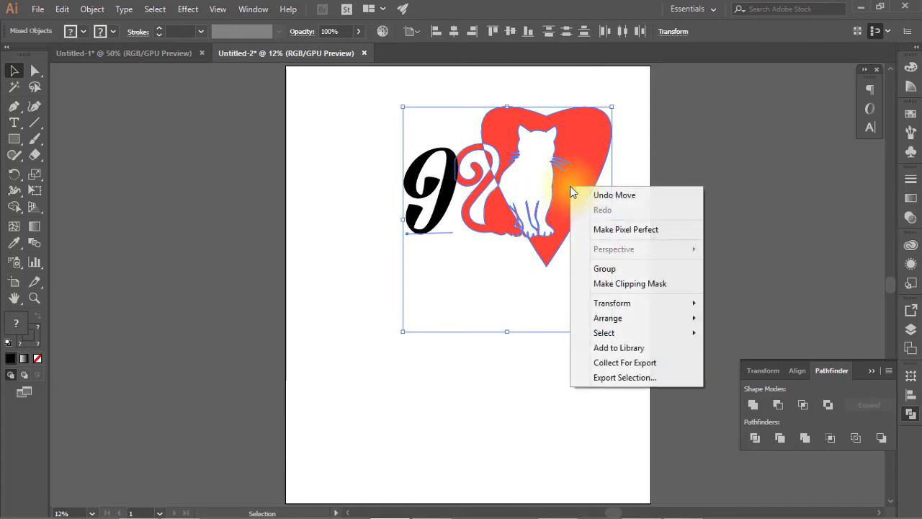
pyautogui.click(601, 268)
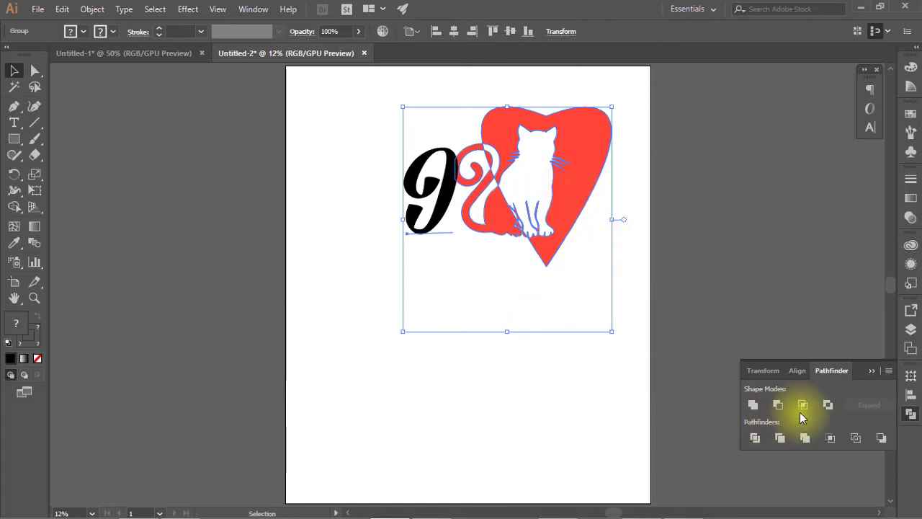
pyautogui.click(910, 398)
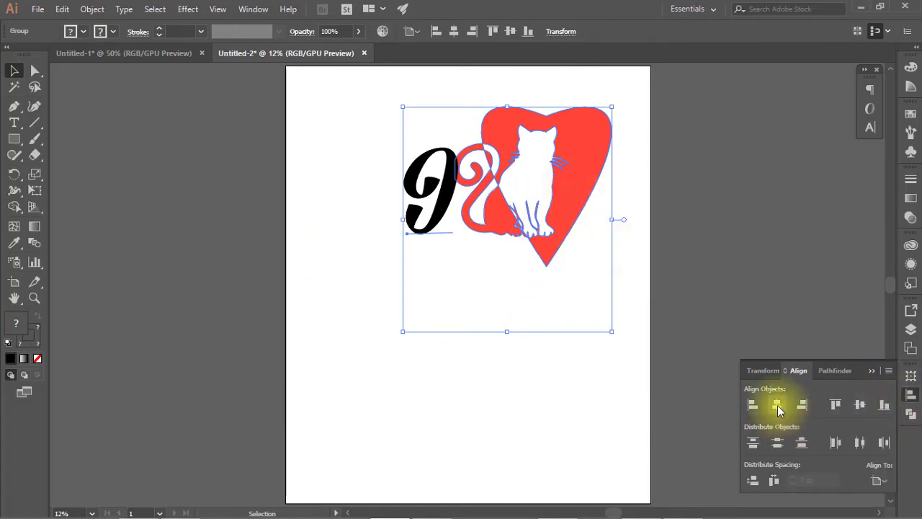
pyautogui.click(770, 407)
pyautogui.click(555, 382)
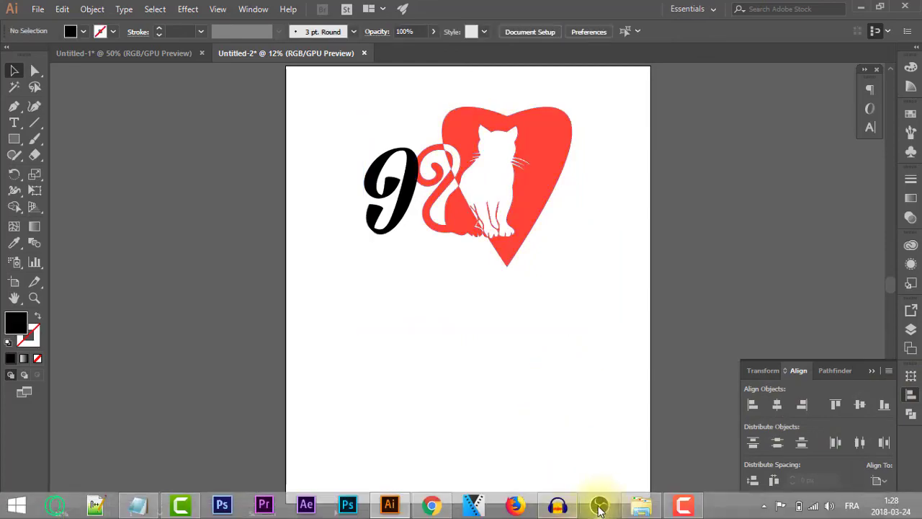
pyautogui.click(560, 509)
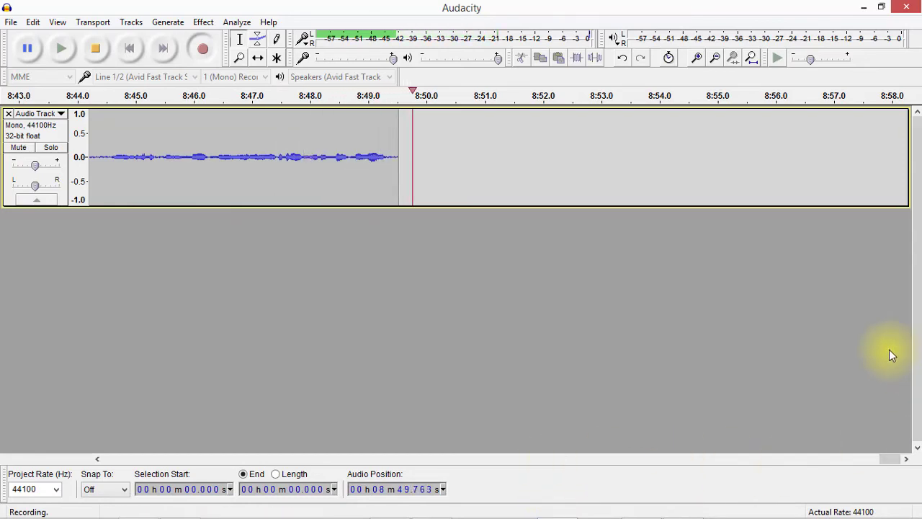
pyautogui.click(864, 8)
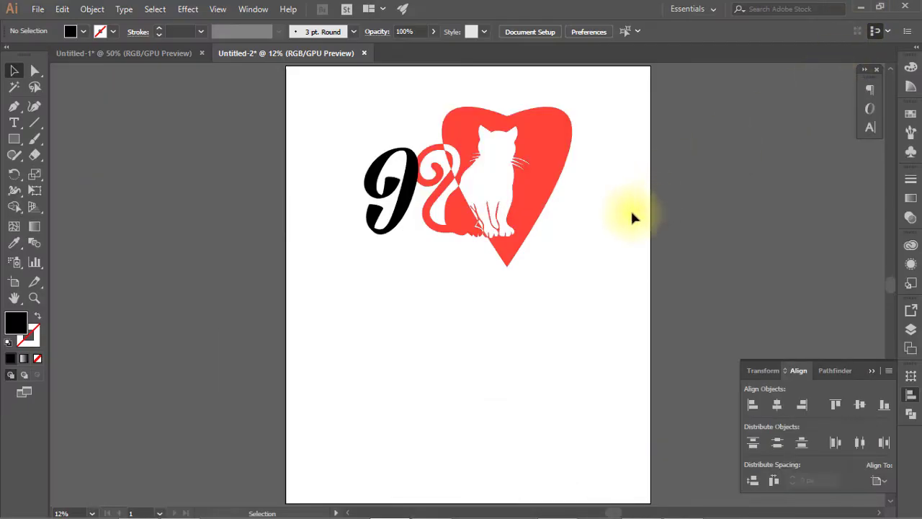
# Add a new text line 'The Cats' below the heart
pyautogui.click(13, 122)
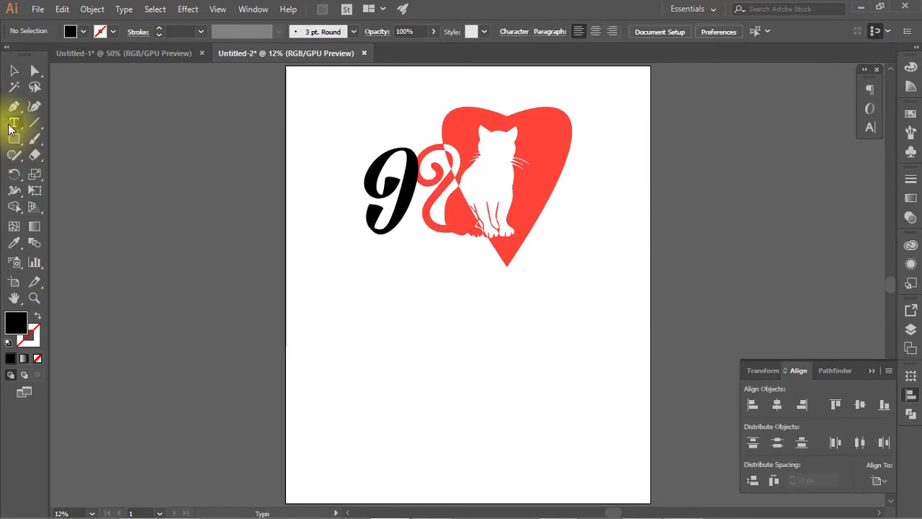
pyautogui.click(367, 382)
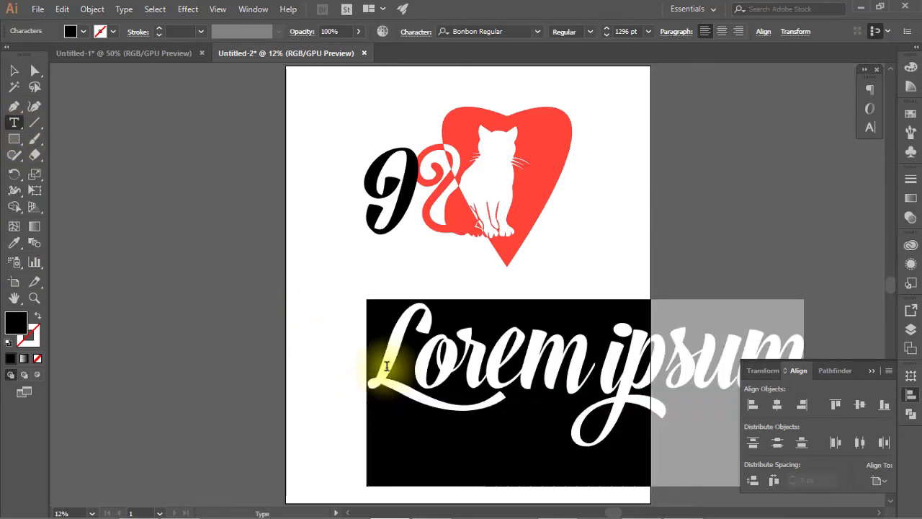
pyautogui.write('T')
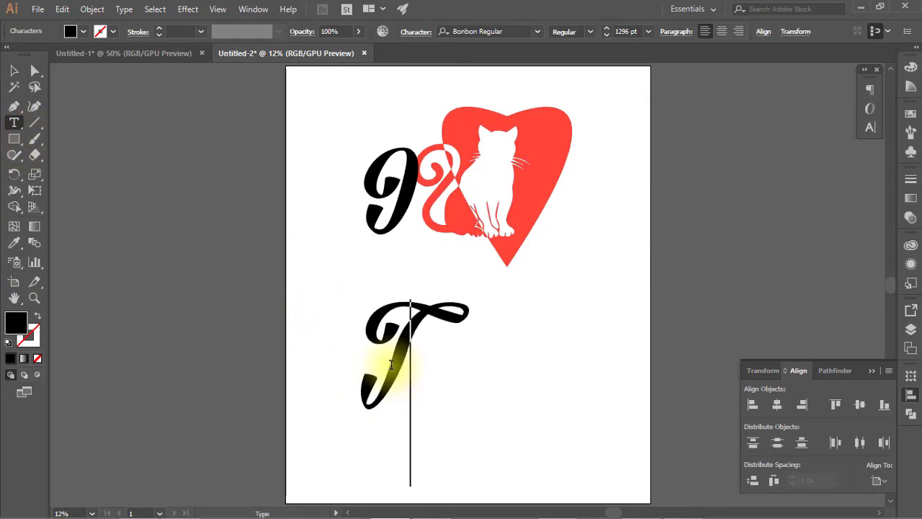
pyautogui.write('he ')
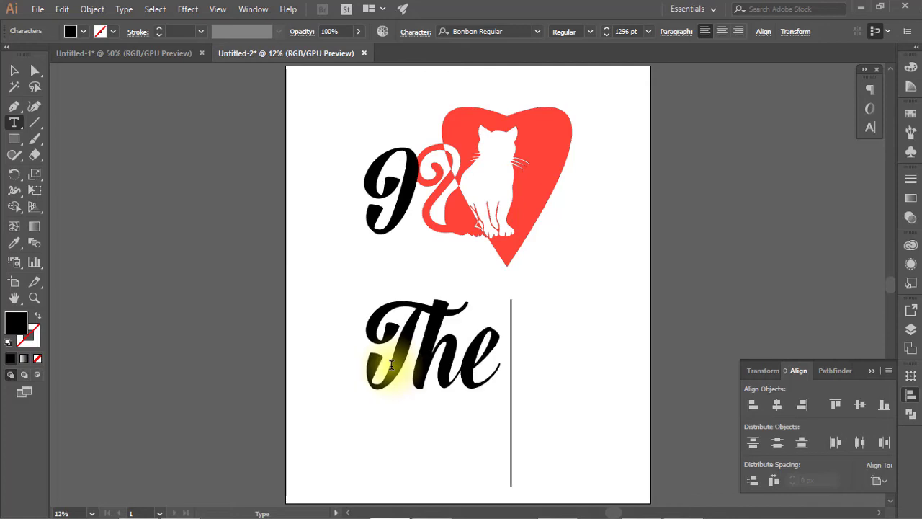
pyautogui.write('CAt')
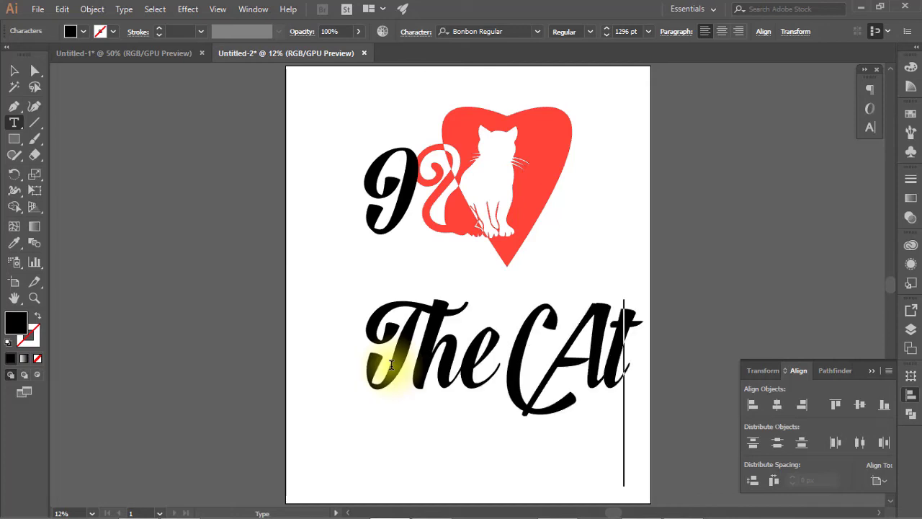
pyautogui.press('BackSpace')
pyautogui.press('BackSpace')
pyautogui.write('a')
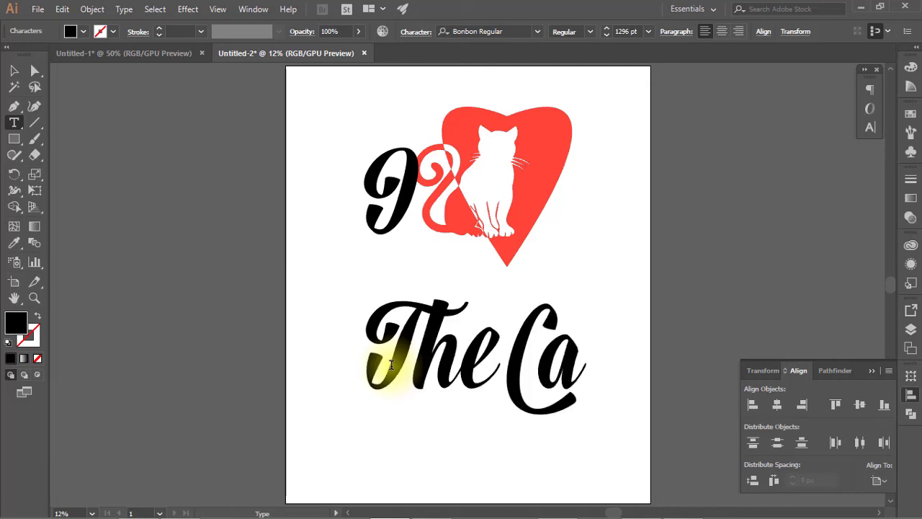
pyautogui.write('ts')
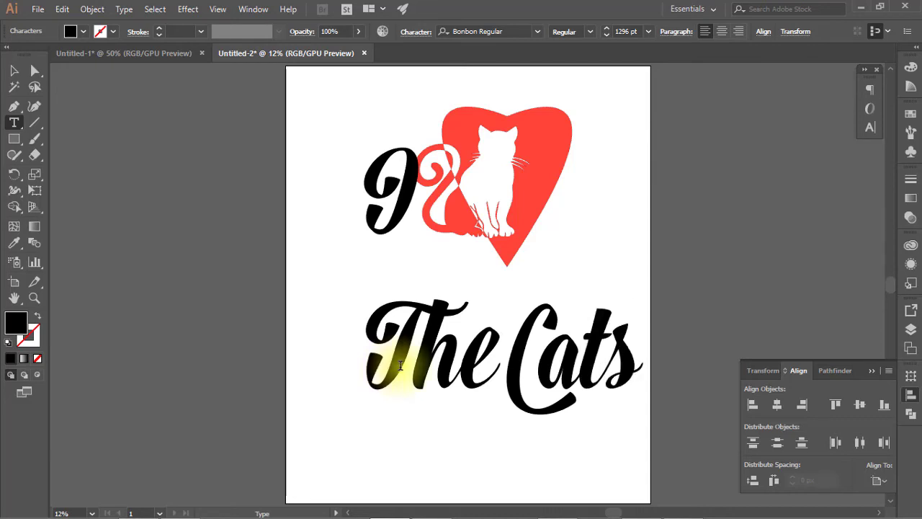
# Change the font of 'The Cats' to Athena of theOcean
pyautogui.moveTo(633, 347); pyautogui.dragTo(366, 339)
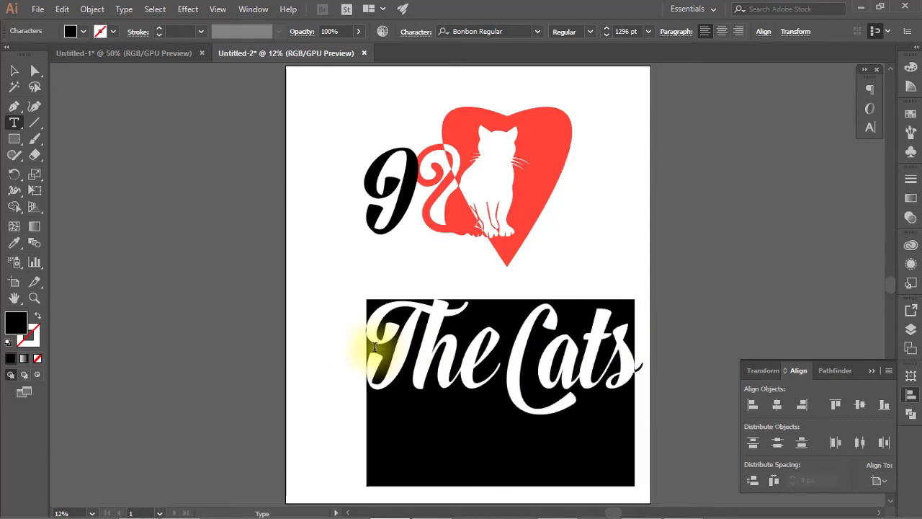
pyautogui.click(630, 32)
pyautogui.click(475, 32)
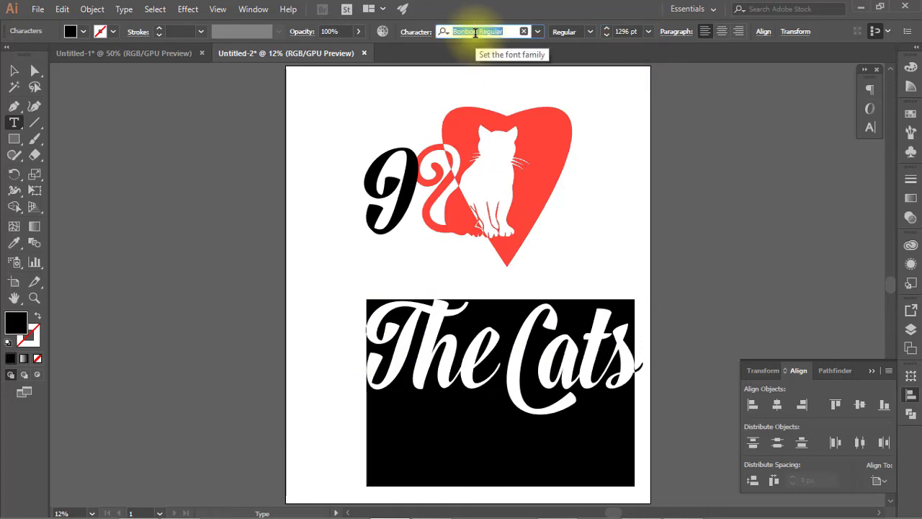
pyautogui.write('ater')
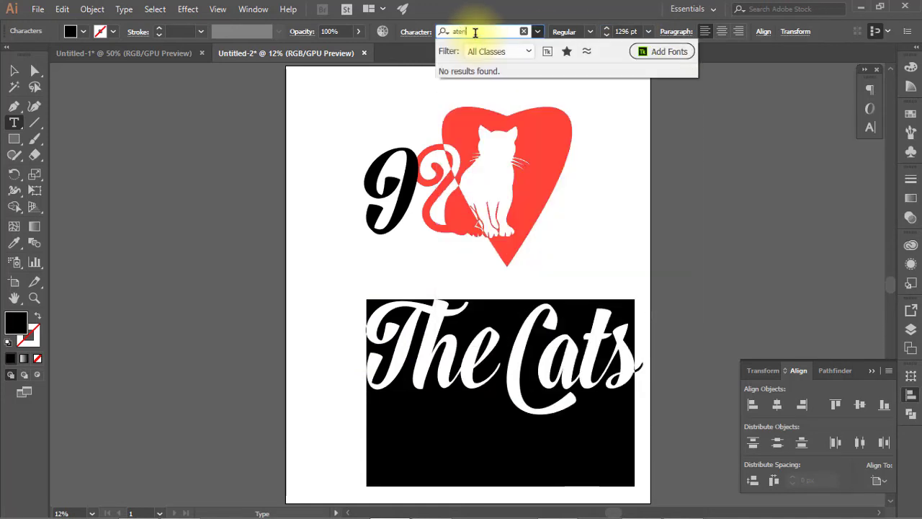
pyautogui.press('BackSpace')
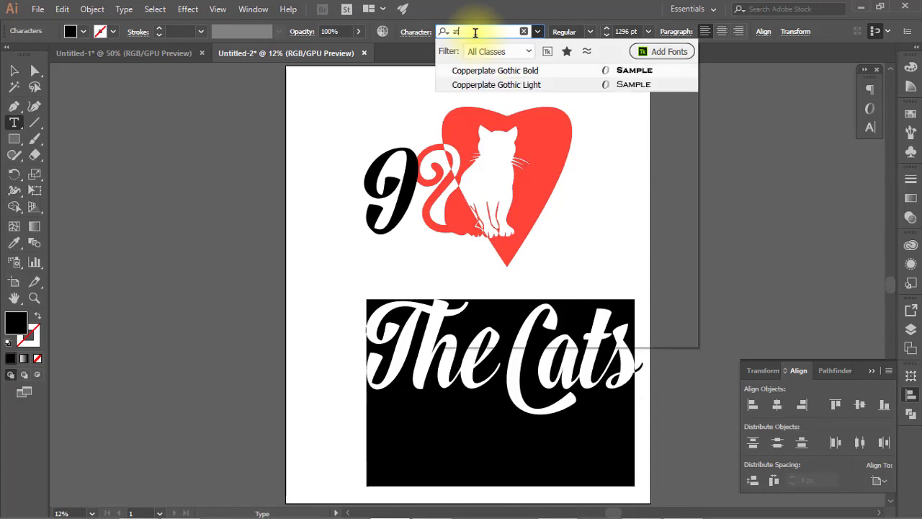
pyautogui.press('BackSpace')
pyautogui.press('BackSpace')
pyautogui.press('BackSpace')
pyautogui.write('at')
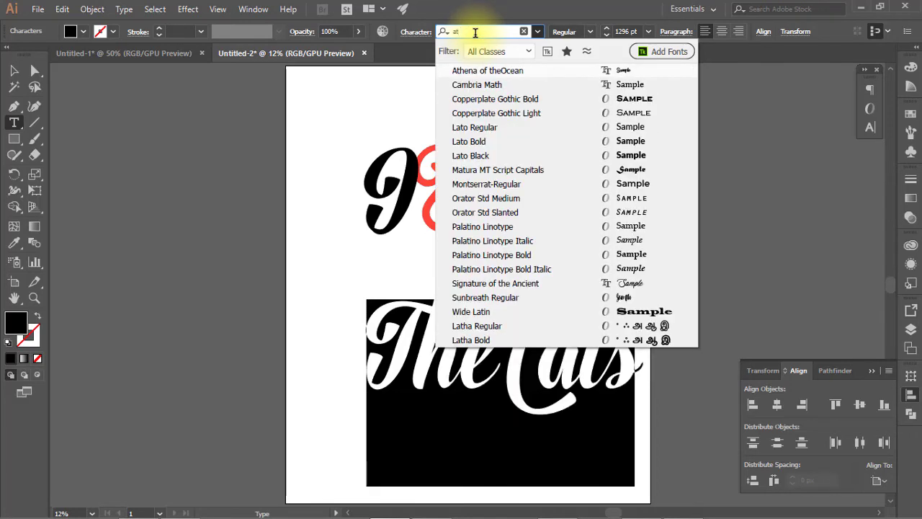
pyautogui.click(502, 70)
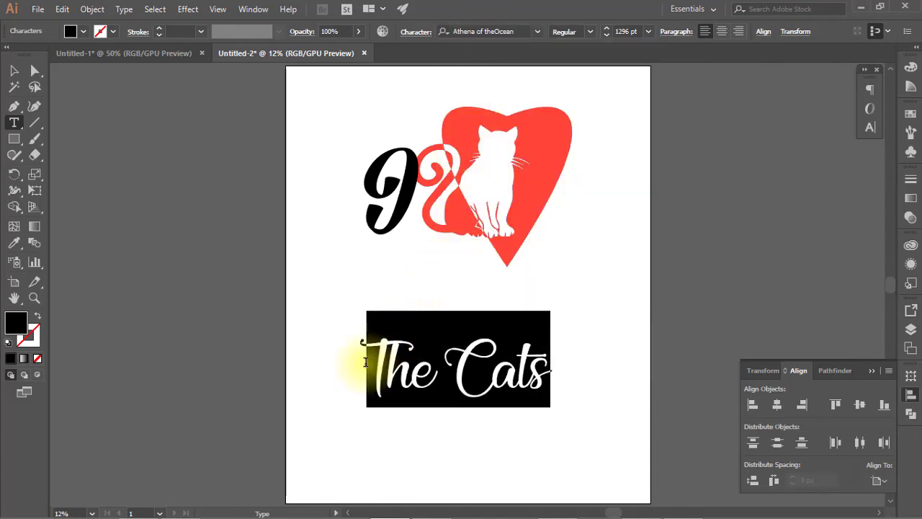
pyautogui.moveTo(364, 362)
pyautogui.mouseDown()
pyautogui.moveTo(500, 317)
pyautogui.moveTo(566, 350)
pyautogui.mouseUp()
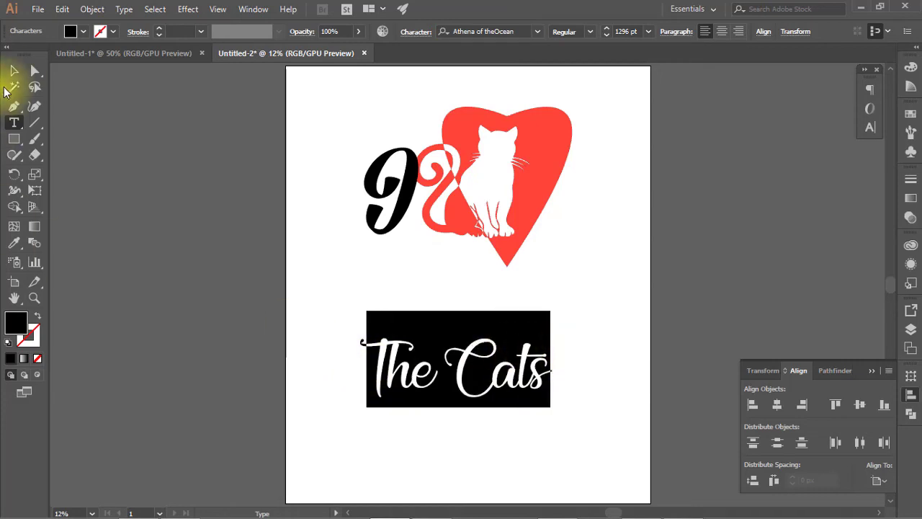
# Scale 'The Cats' down and move it just below the heart
pyautogui.click(14, 70)
pyautogui.moveTo(552, 311); pyautogui.dragTo(533, 278)
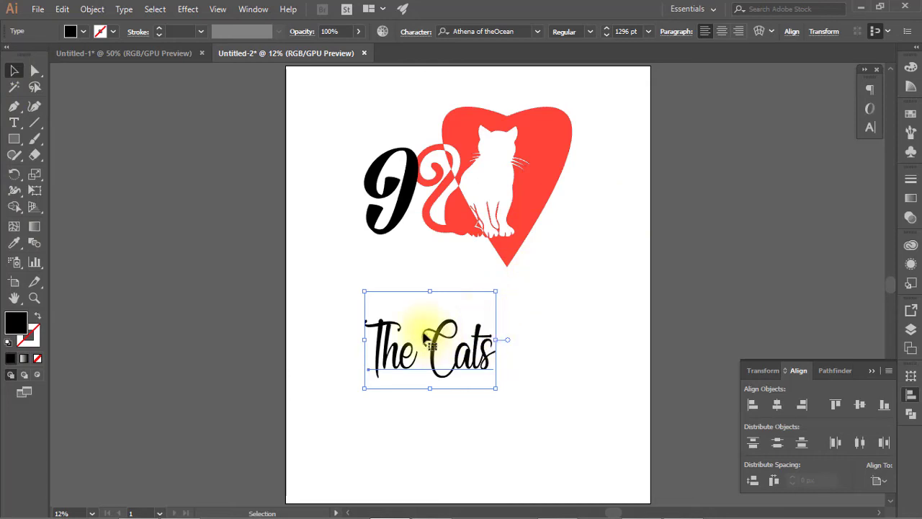
pyautogui.moveTo(437, 339); pyautogui.dragTo(460, 287)
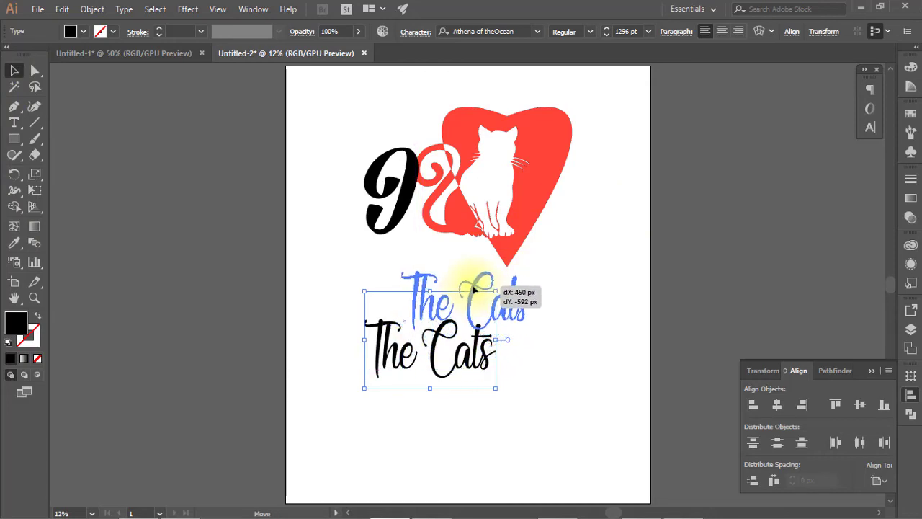
pyautogui.moveTo(459, 288); pyautogui.dragTo(470, 325)
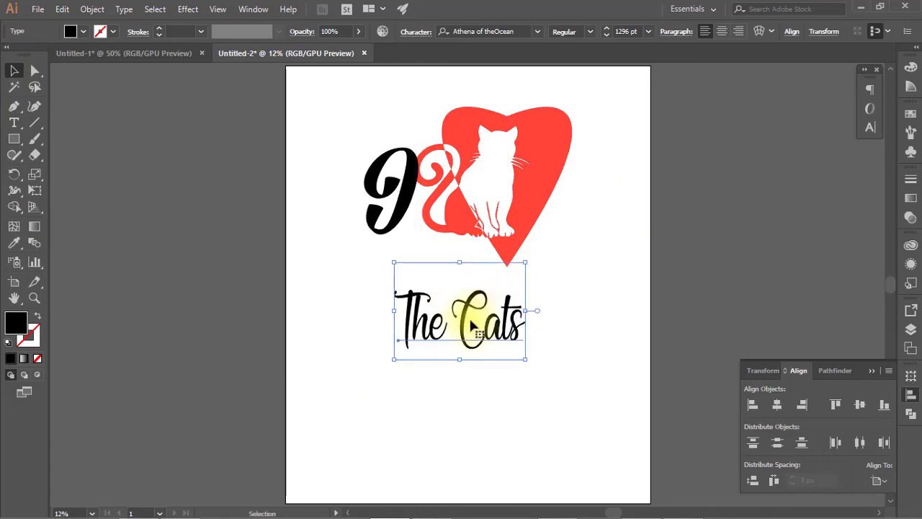
pyautogui.click(488, 376)
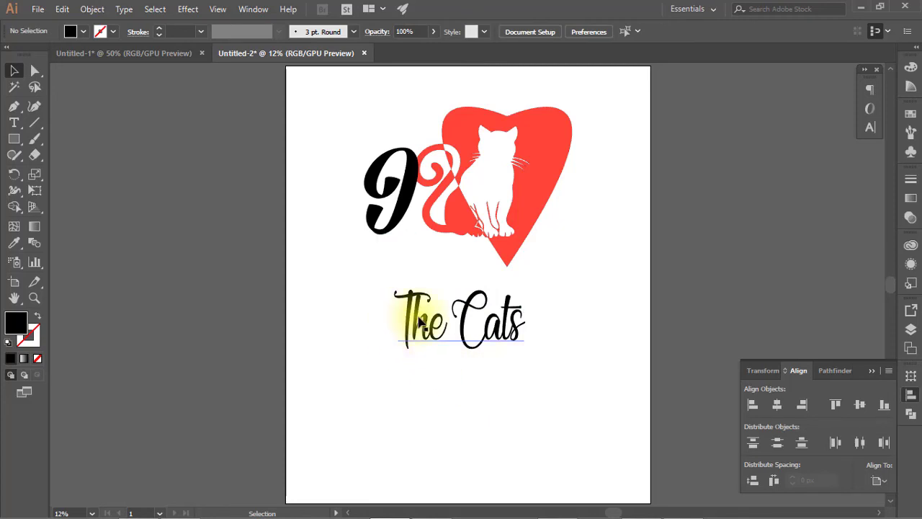
# Centre 'The Cats' horizontally, nudge it closer to the heart, and re-centre it
pyautogui.click(439, 339)
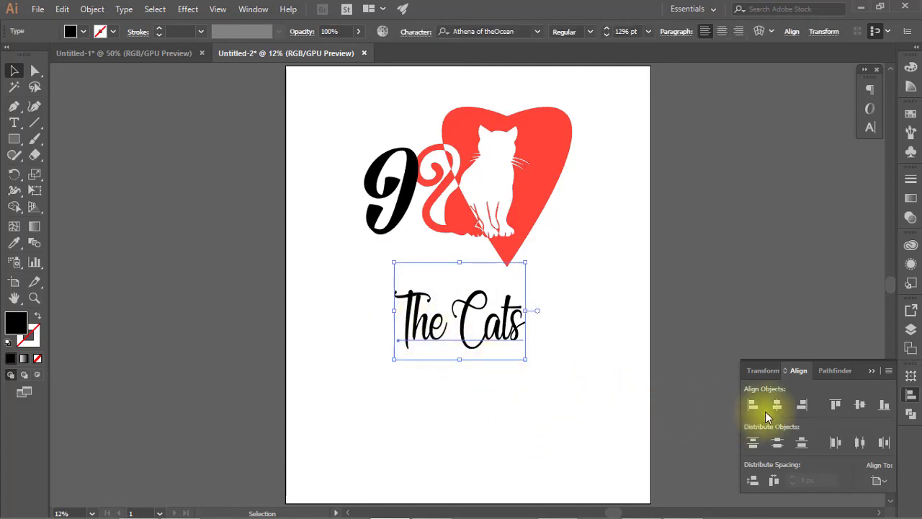
pyautogui.click(776, 404)
pyautogui.click(608, 273)
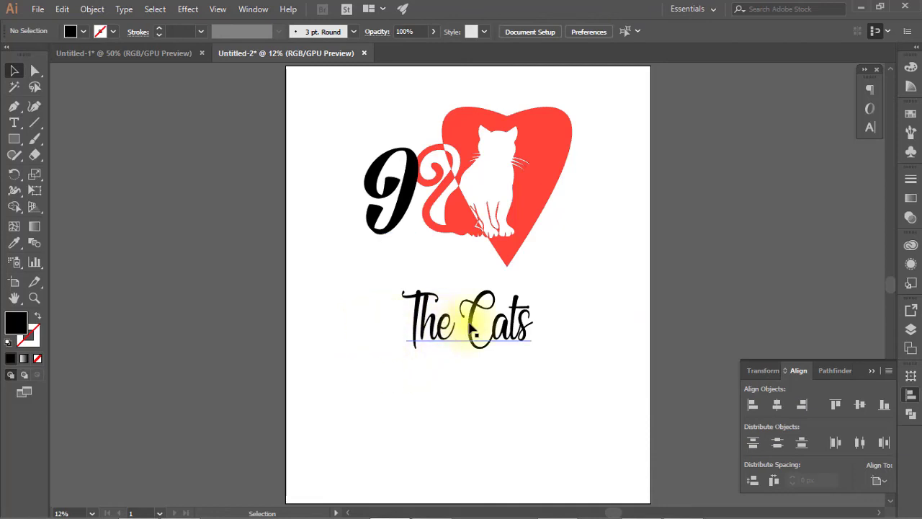
pyautogui.moveTo(472, 326); pyautogui.dragTo(475, 309)
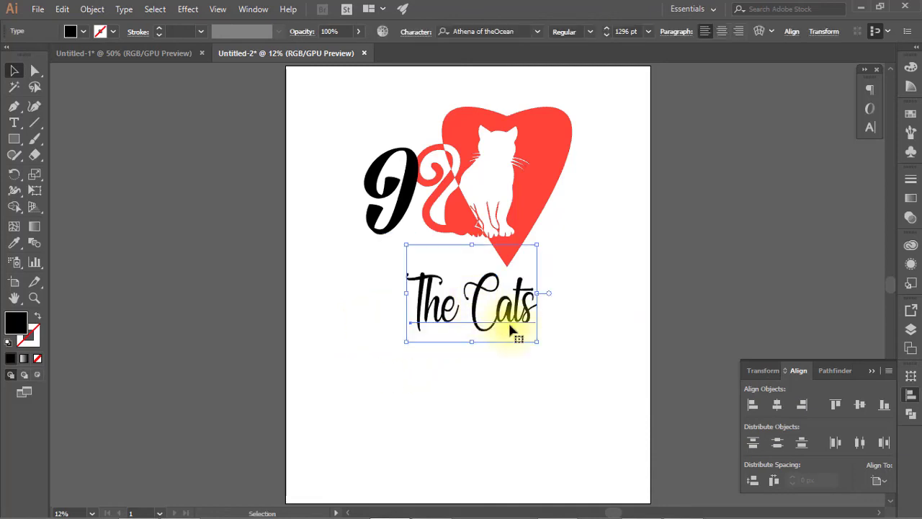
pyautogui.click(776, 405)
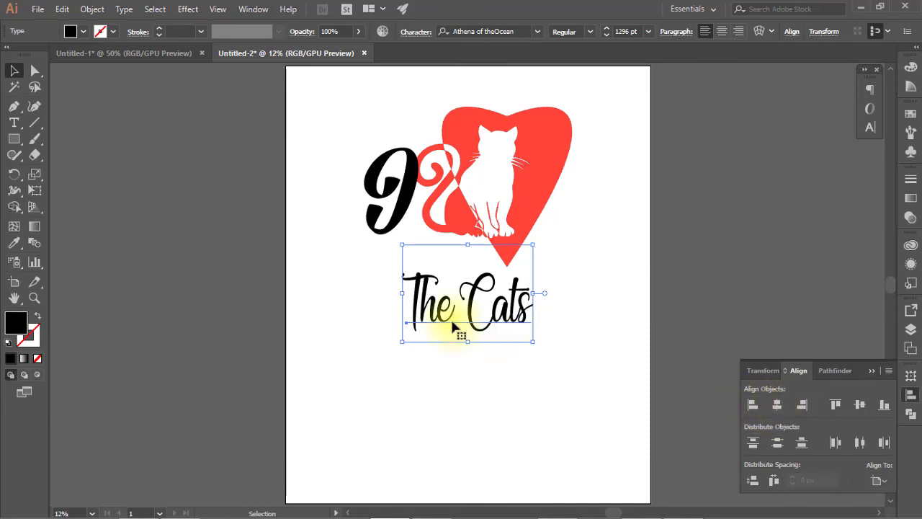
pyautogui.click(304, 300)
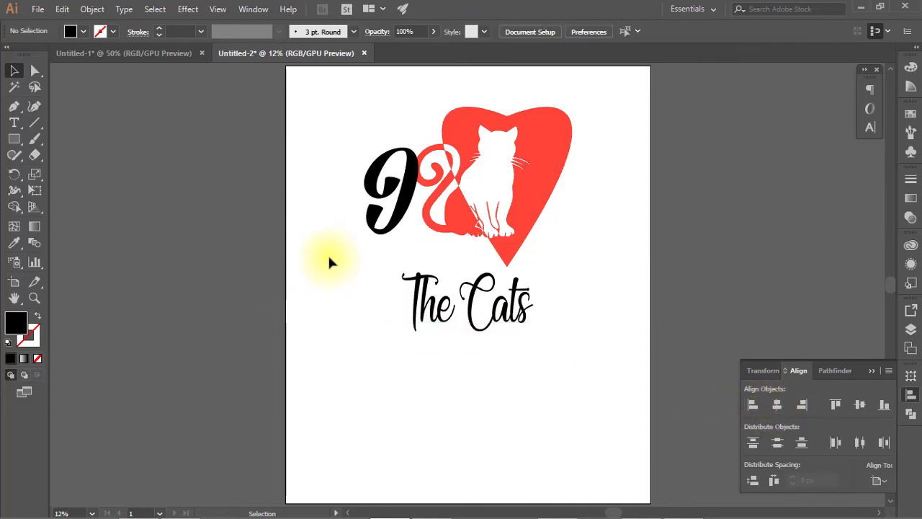
pyautogui.click(500, 310)
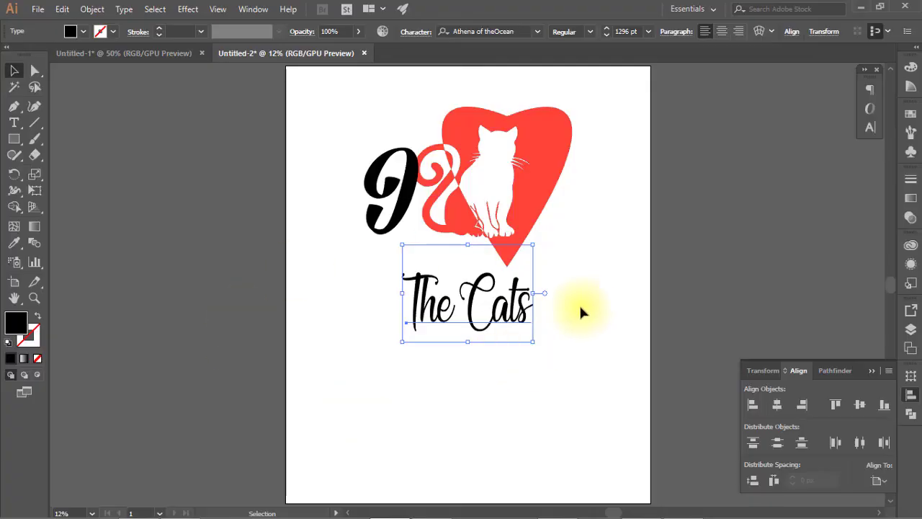
pyautogui.click(500, 445)
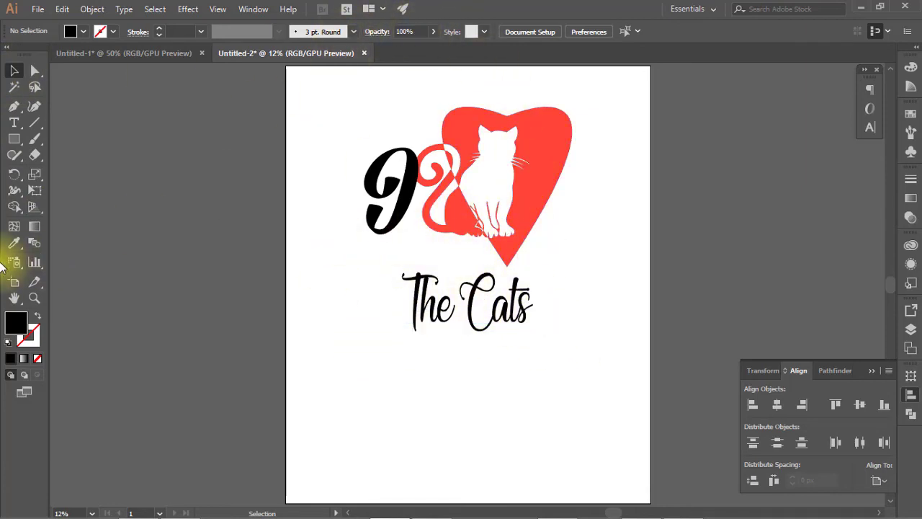
pyautogui.click(442, 312)
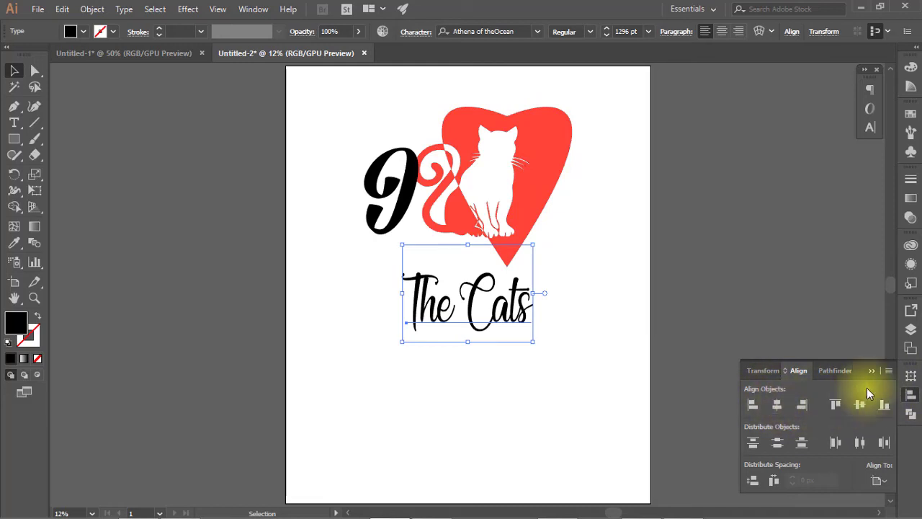
pyautogui.click(908, 396)
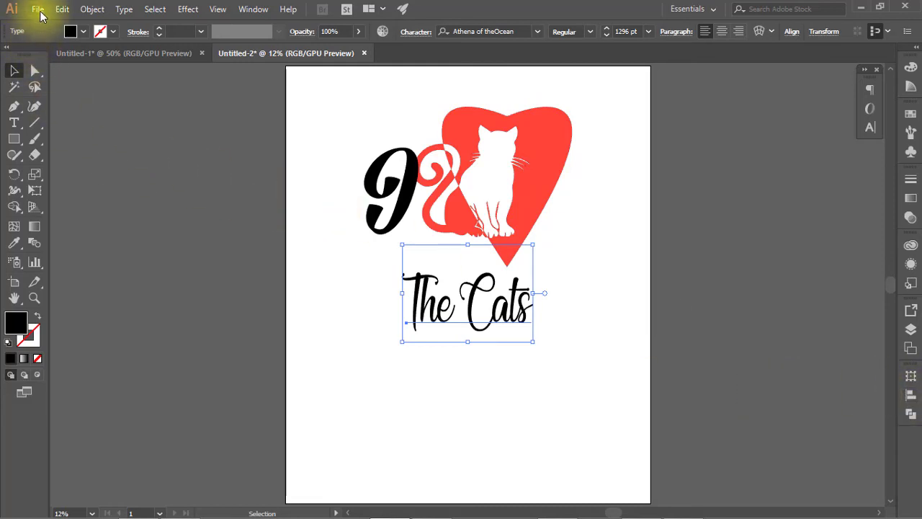
# Export the artboard as a PNG named 'I love cat2', with Use Artboards turned on
pyautogui.click(38, 9)
pyautogui.moveTo(62, 247)
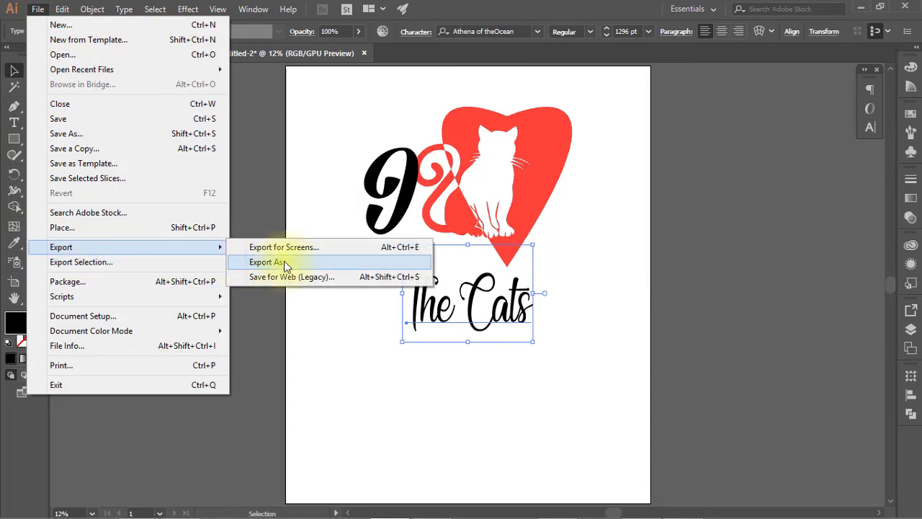
pyautogui.click(285, 261)
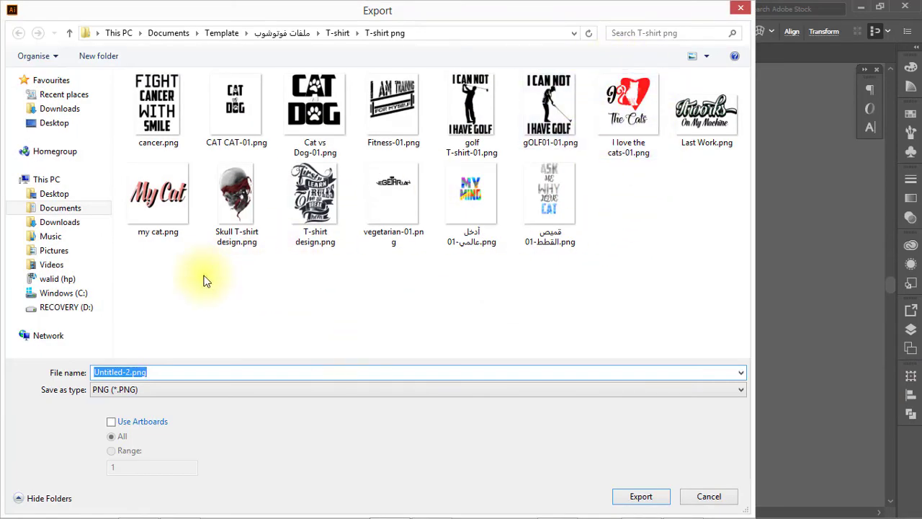
pyautogui.click(117, 424)
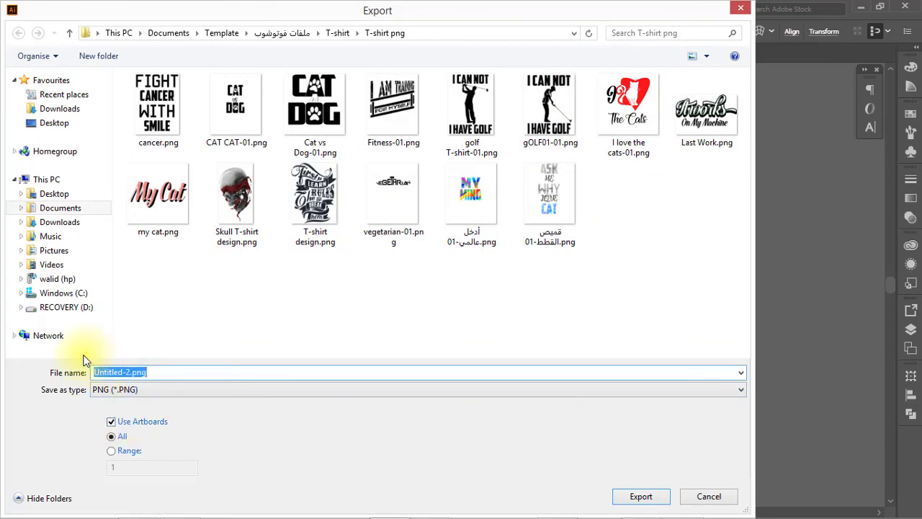
pyautogui.write('I')
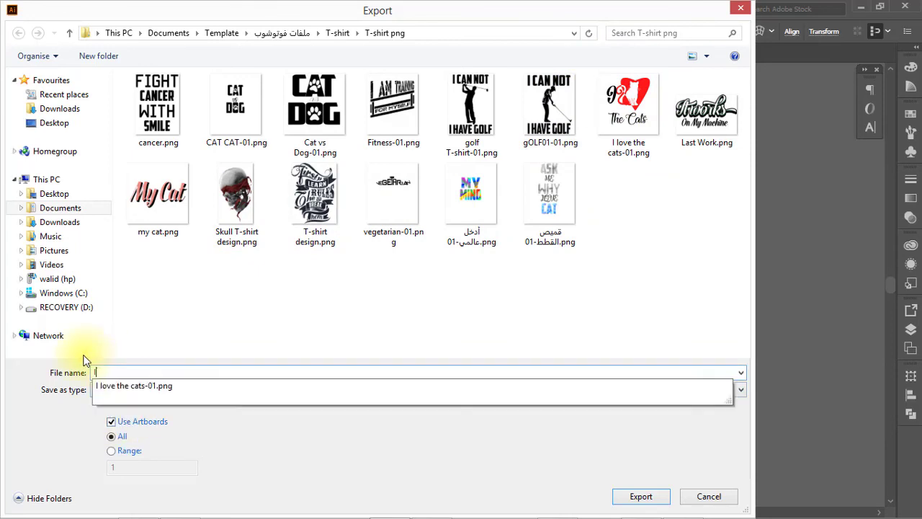
pyautogui.write(' love cat2')
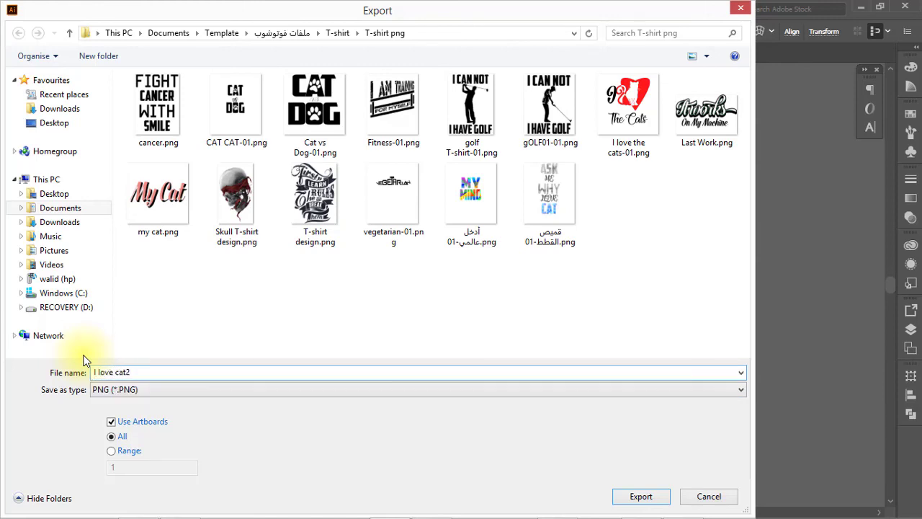
# Confirm the export, keeping High (300 ppi) resolution and a Transparent background in PNG Options
pyautogui.click(644, 497)
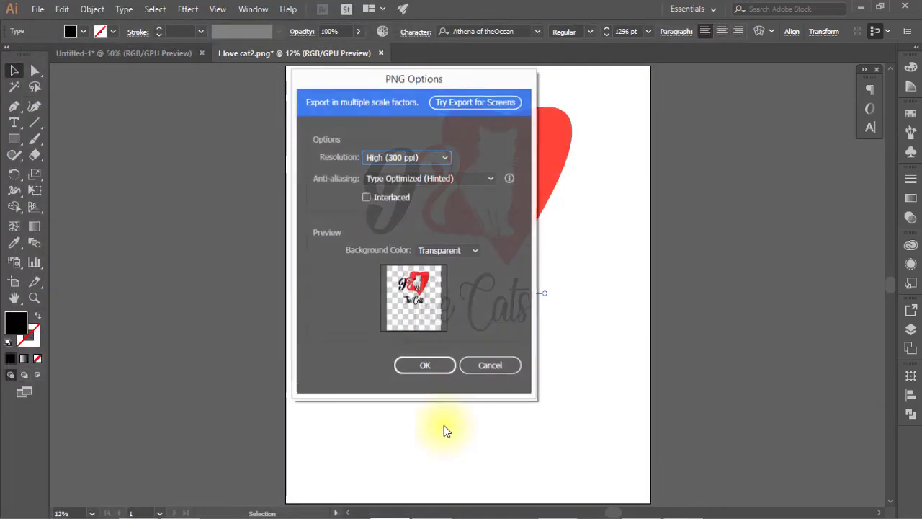
pyautogui.click(414, 158)
pyautogui.click(413, 209)
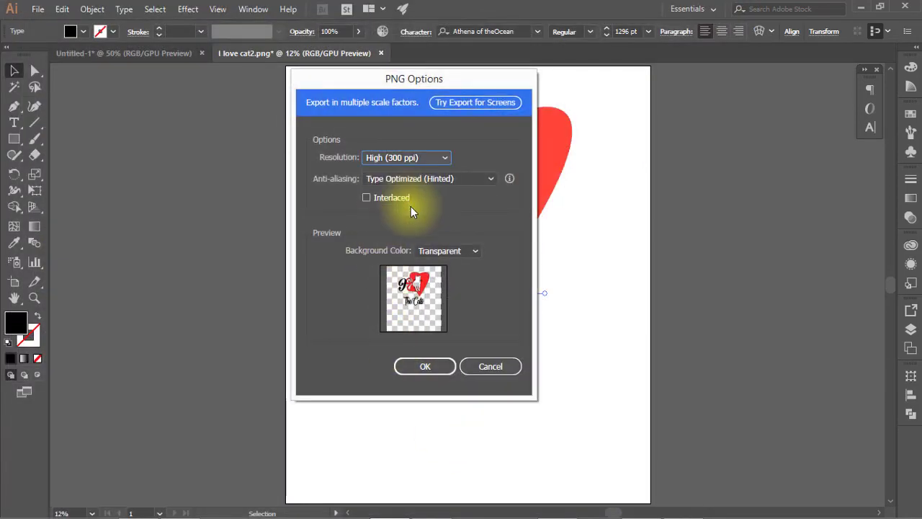
pyautogui.click(461, 250)
pyautogui.click(462, 251)
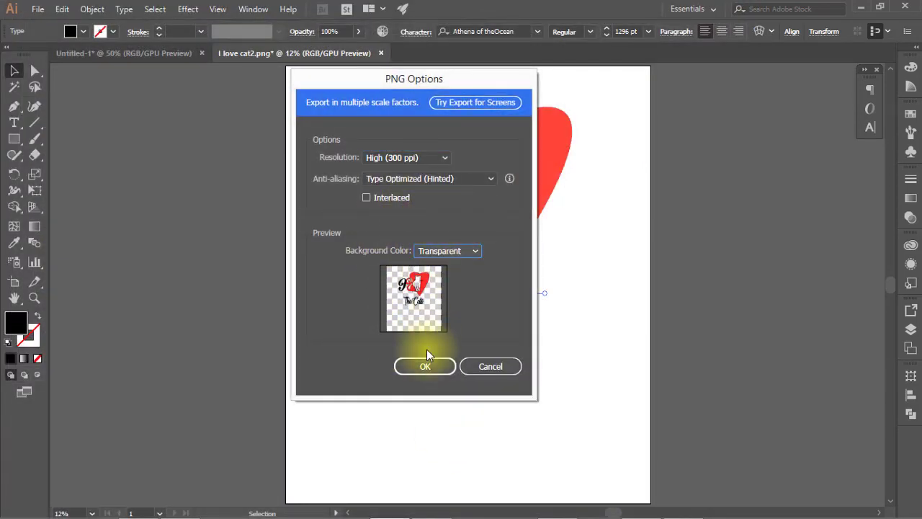
pyautogui.click(425, 367)
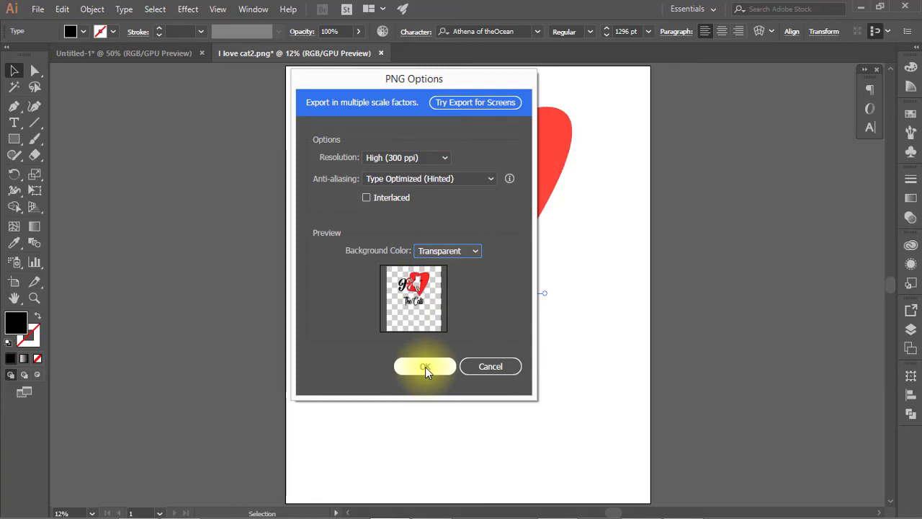